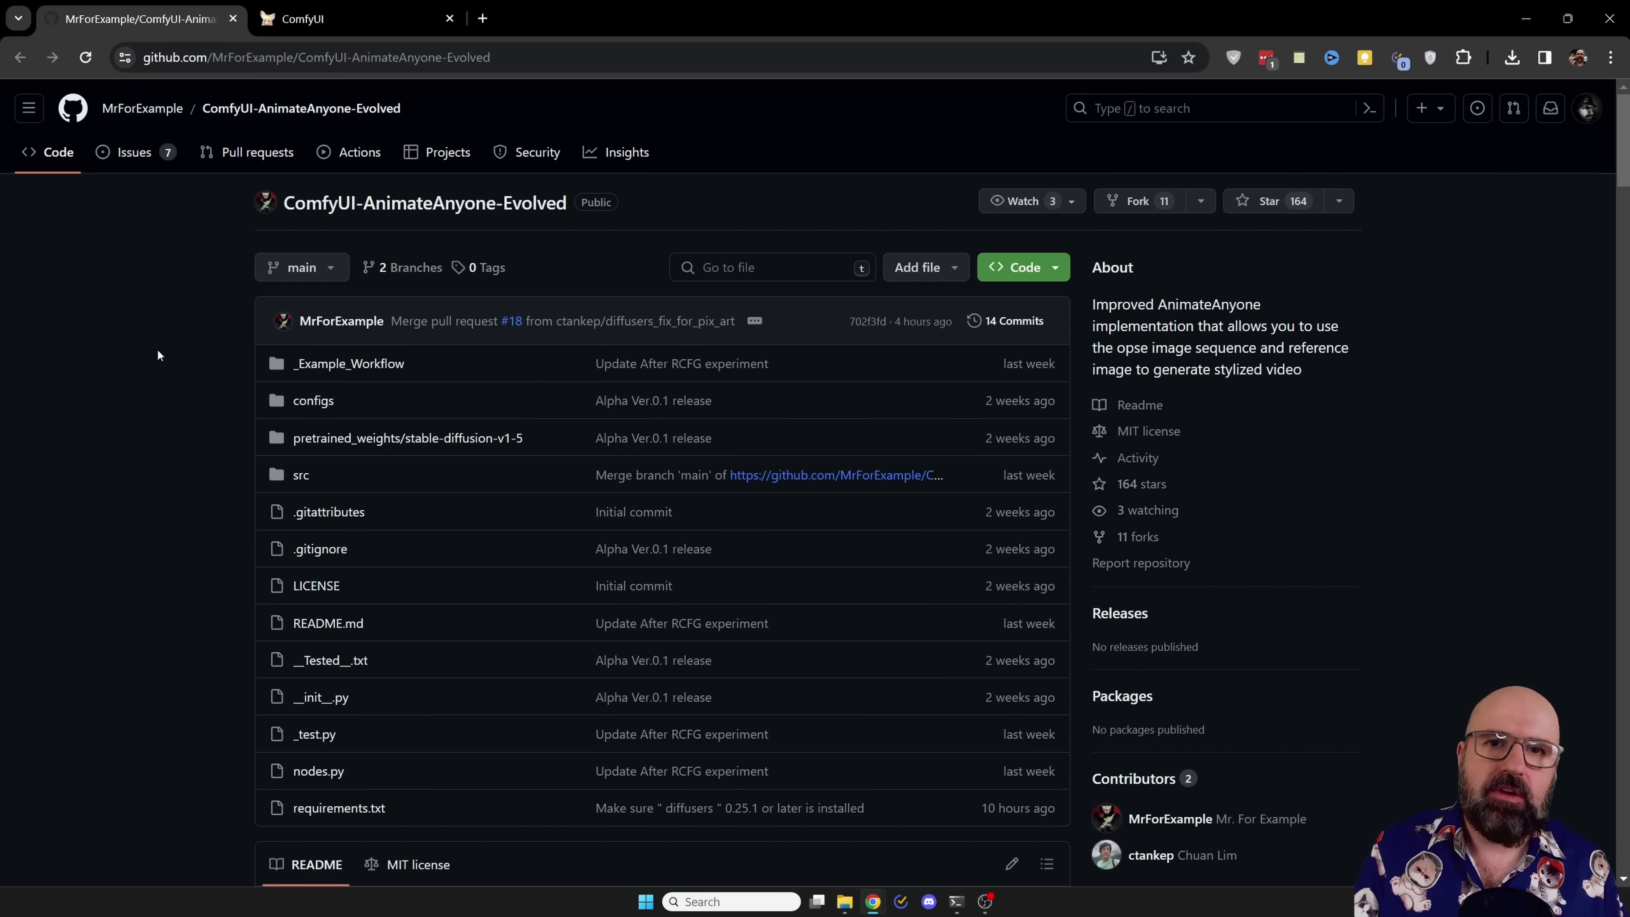
Scroll to the README and play the Test2Show-ChunLi.mp4 demo video.
scroll(167, 375, "down", 10)
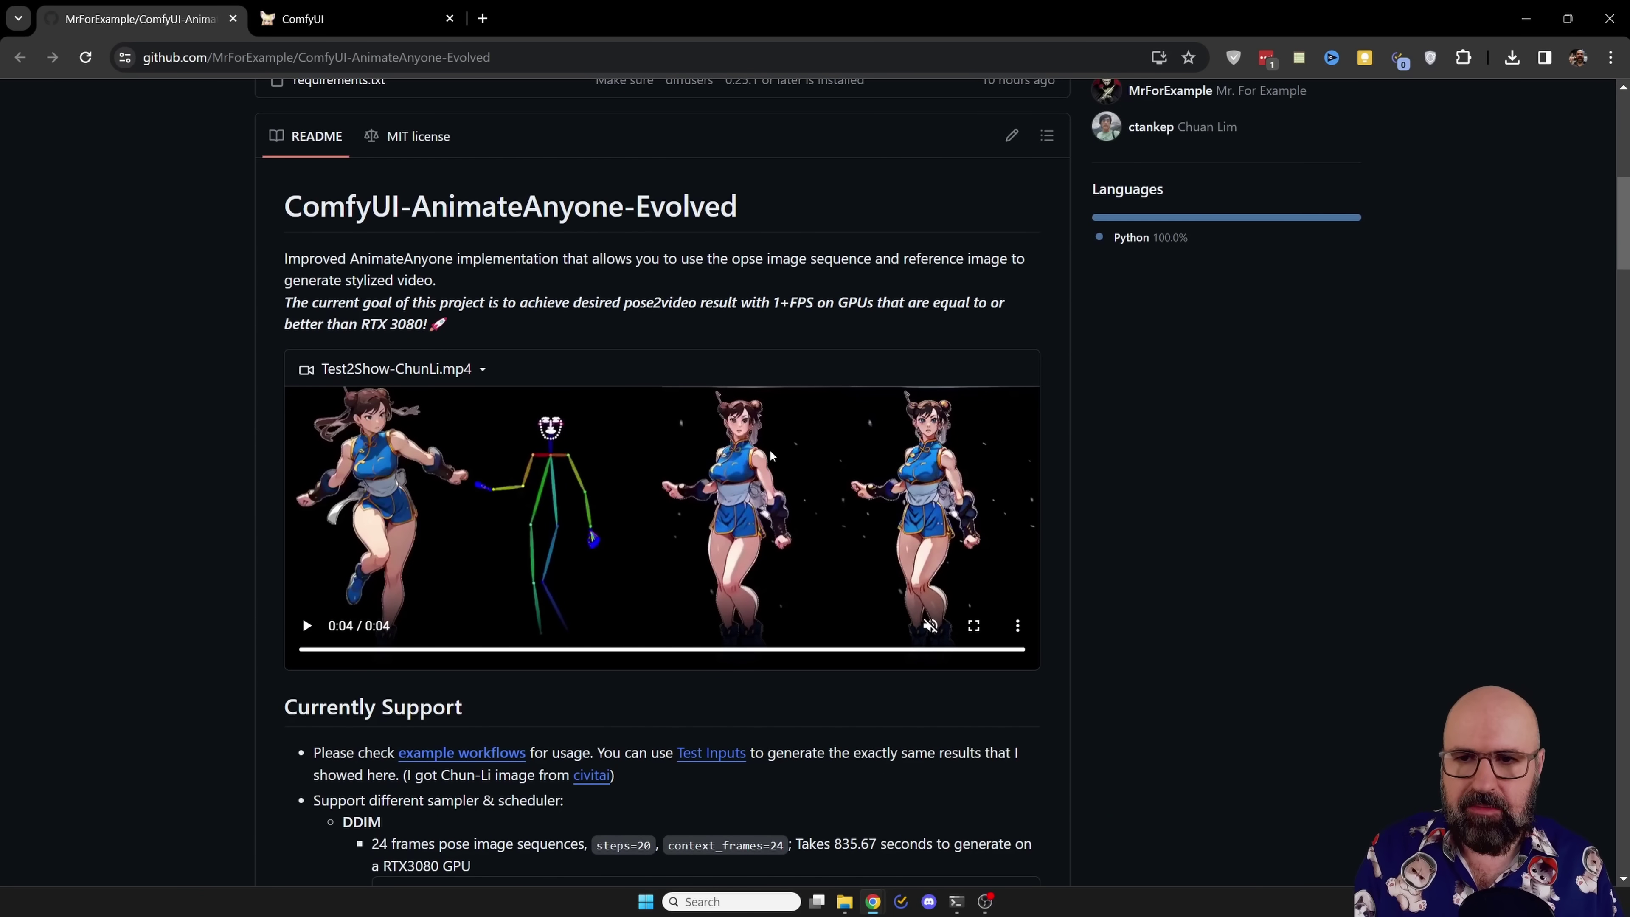
left_click(307, 625)
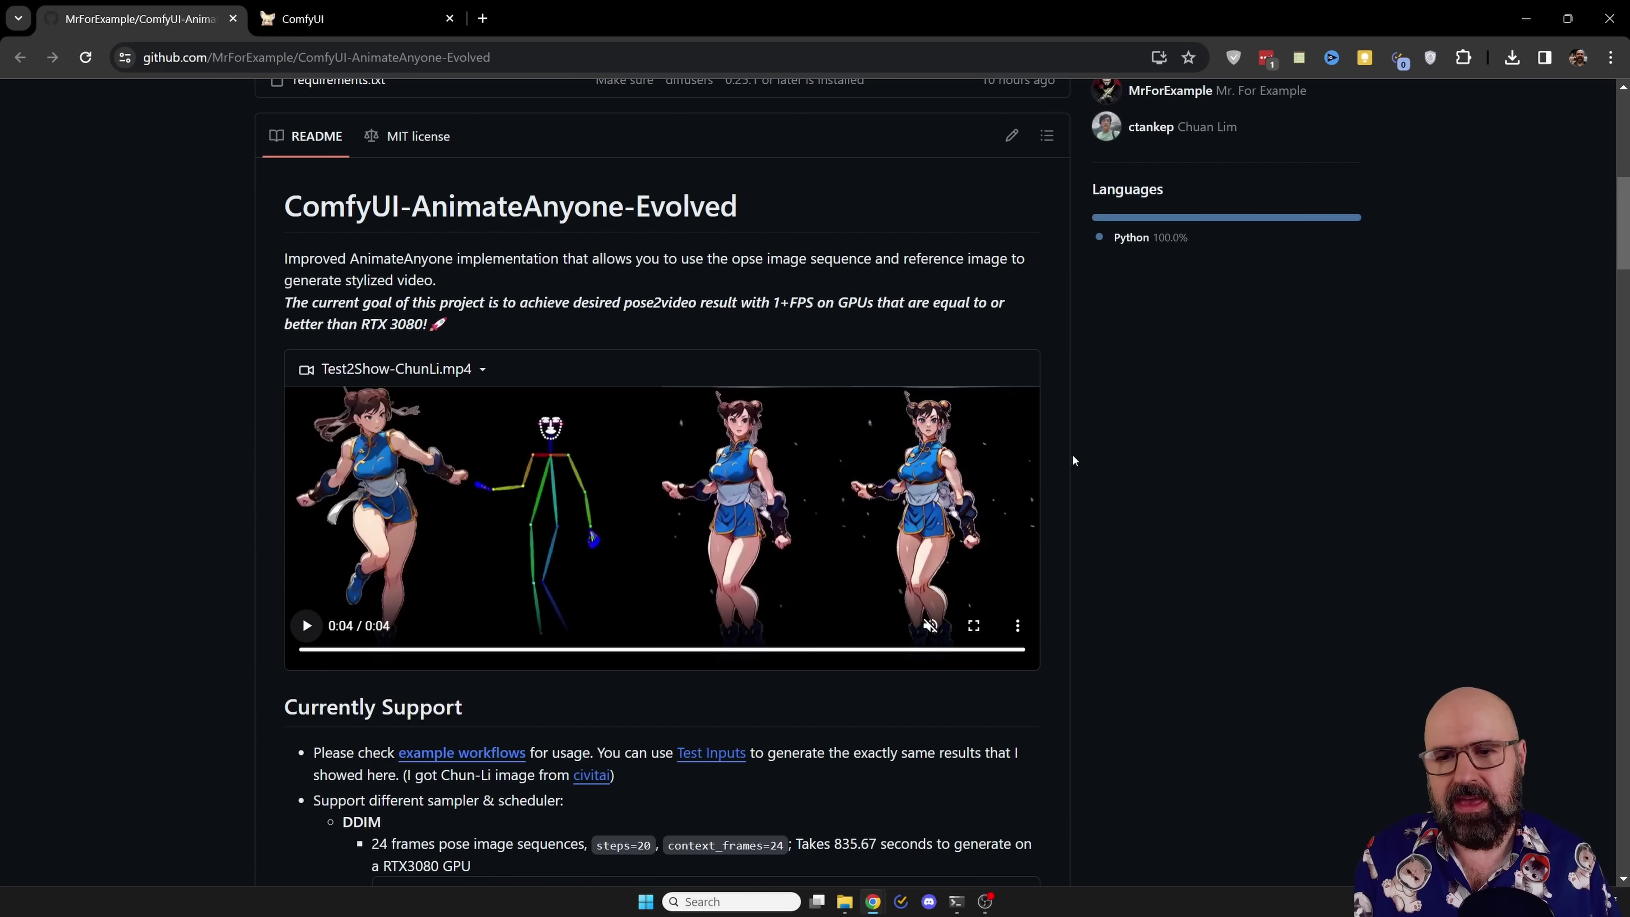
Find the Install section and select the git clone command for ComfyUI-AnimateAnyone-Evolved.
scroll(1075, 452, "down", 15)
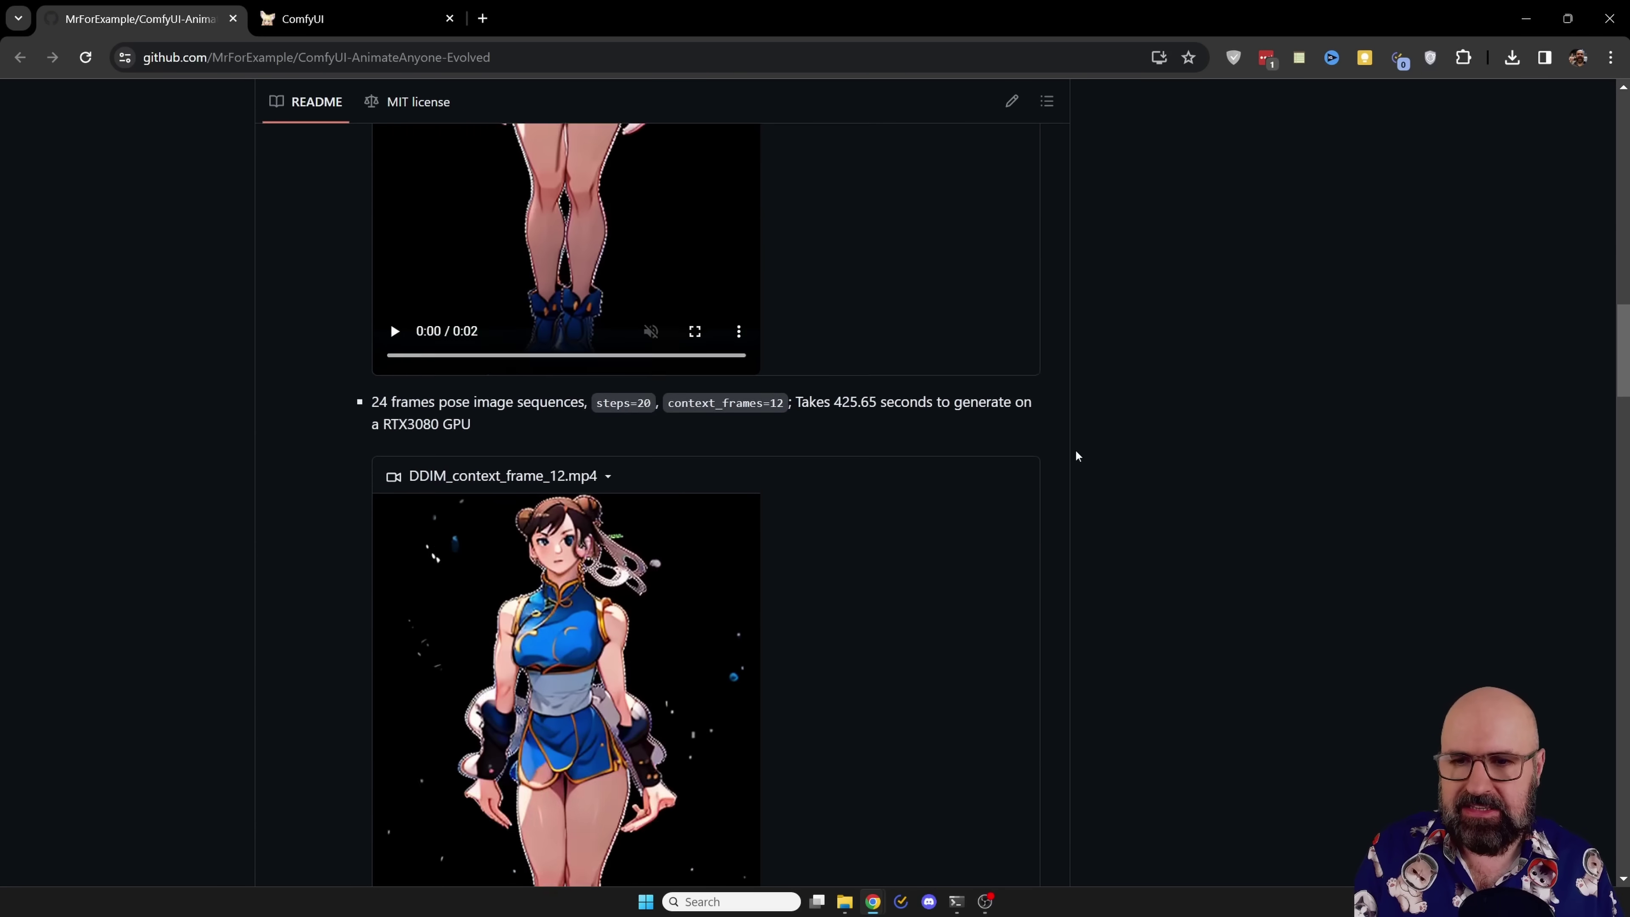
scroll(1076, 453, "down", 20)
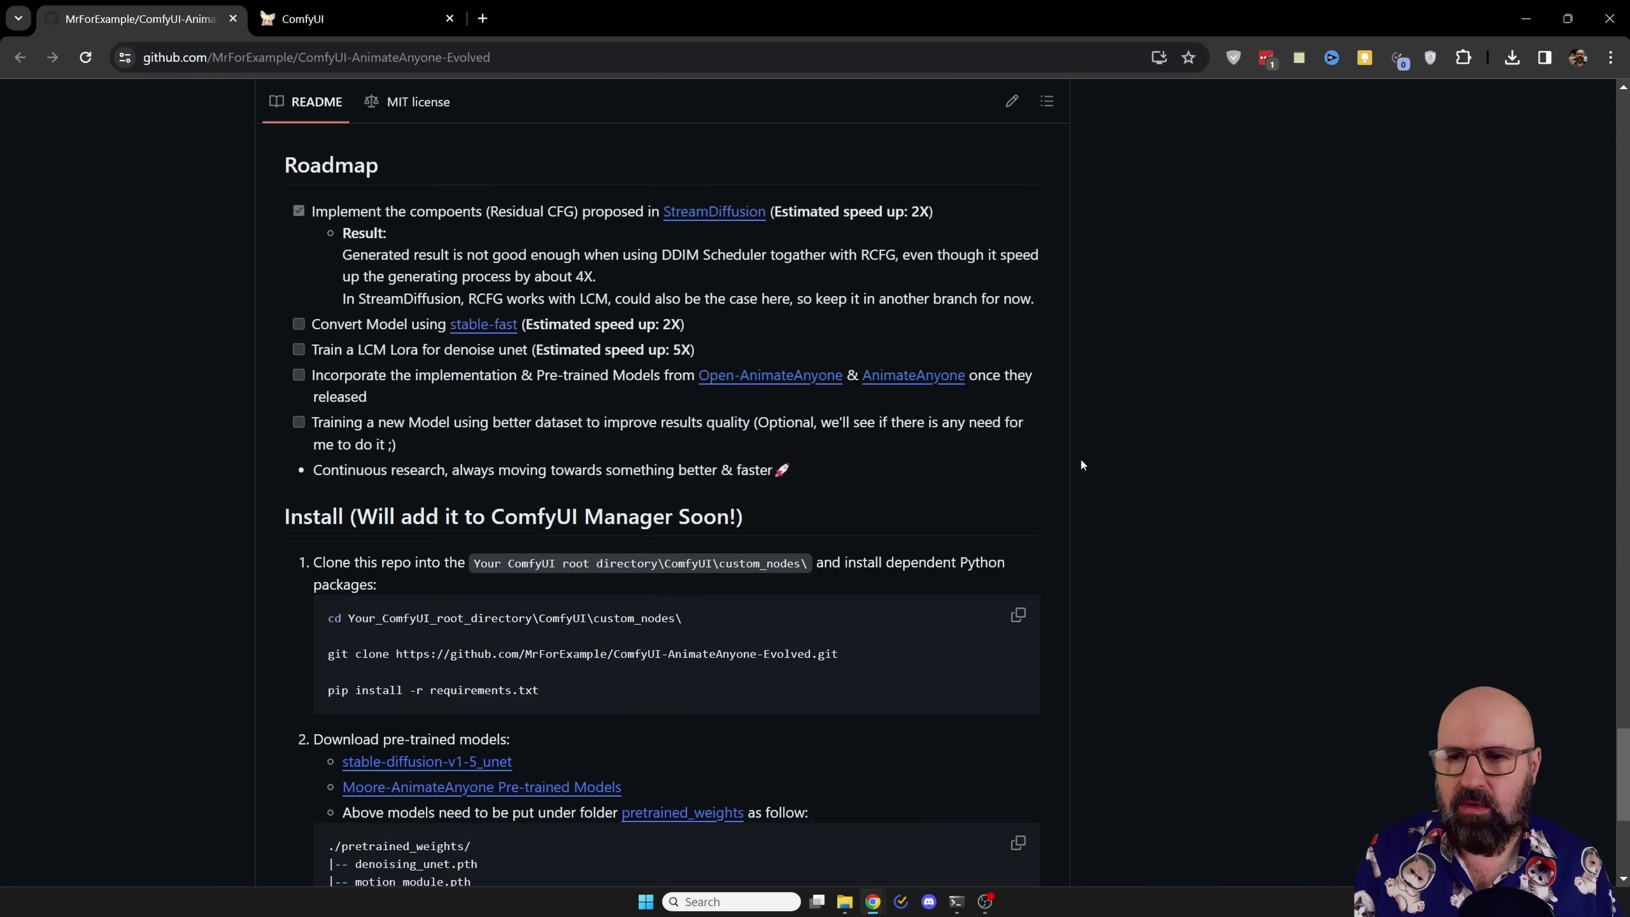
scroll(1080, 459, "down", 1)
scroll(1081, 459, "up", 2)
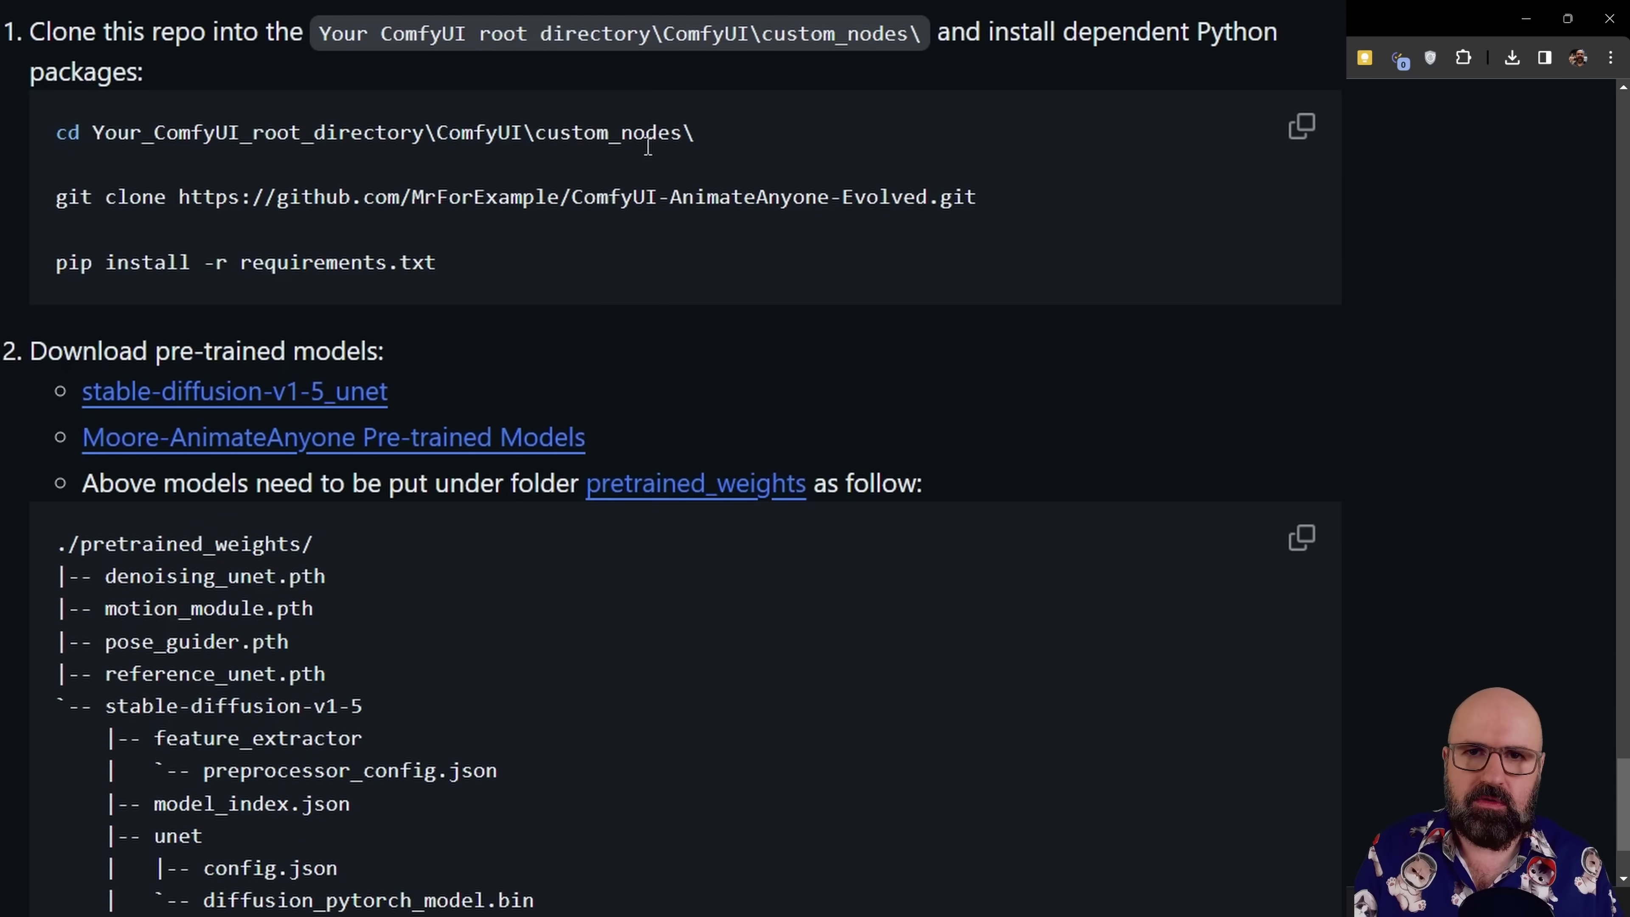
left_click_drag(50, 203, 1003, 194)
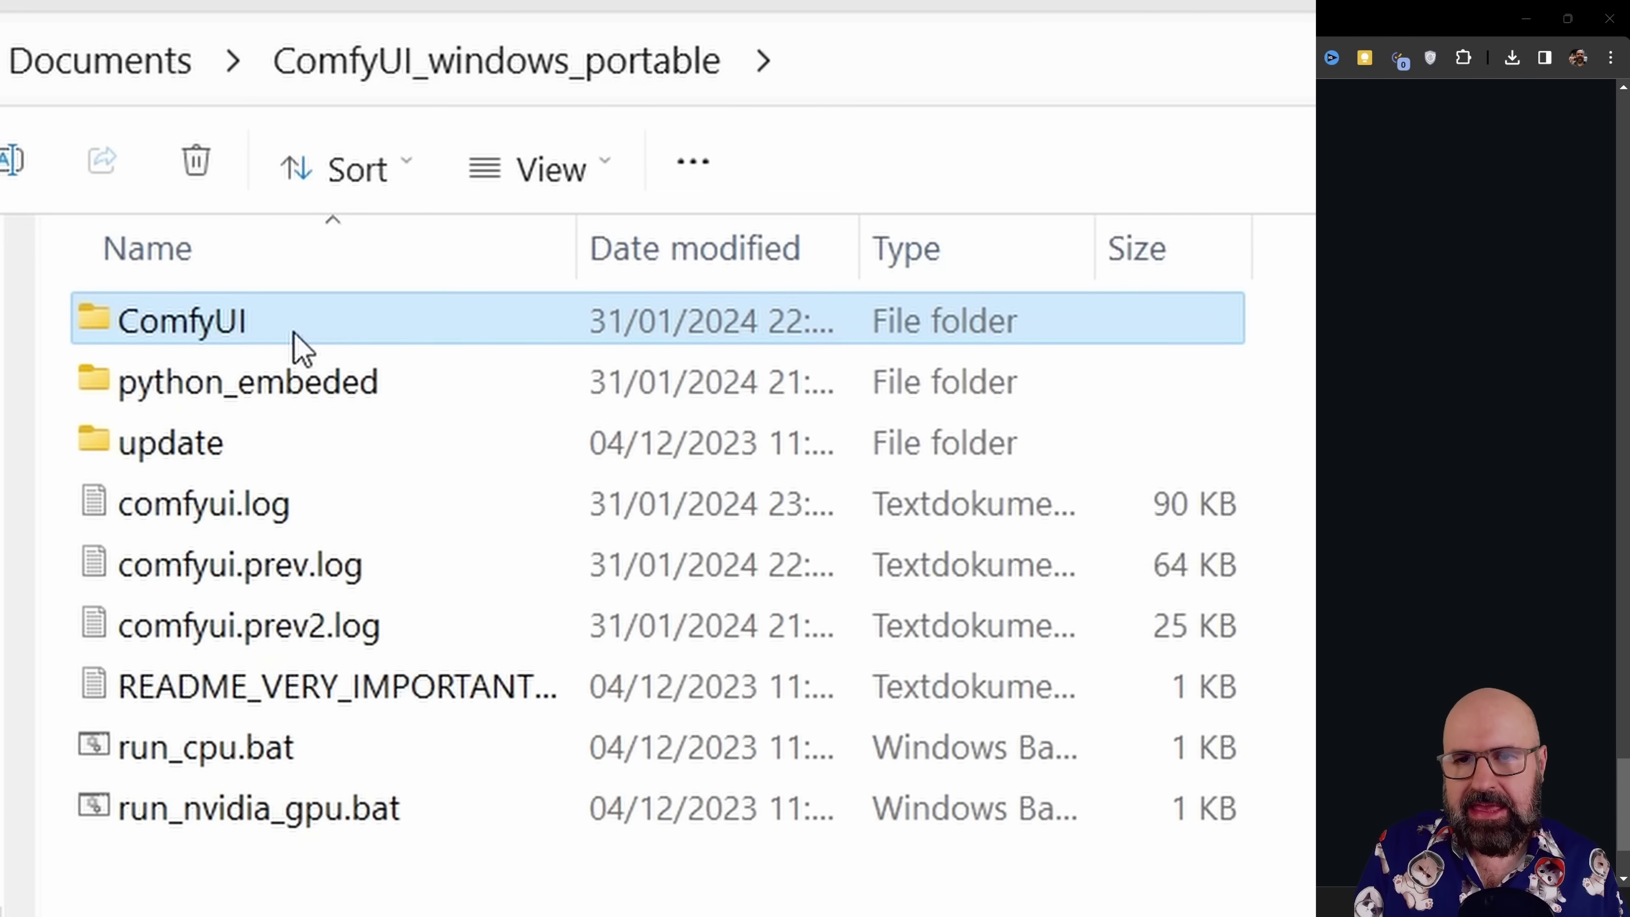
From ComfyUI\custom_nodes, run git clone in a cmd prompt, then close the prompt window.
double_click(254, 321)
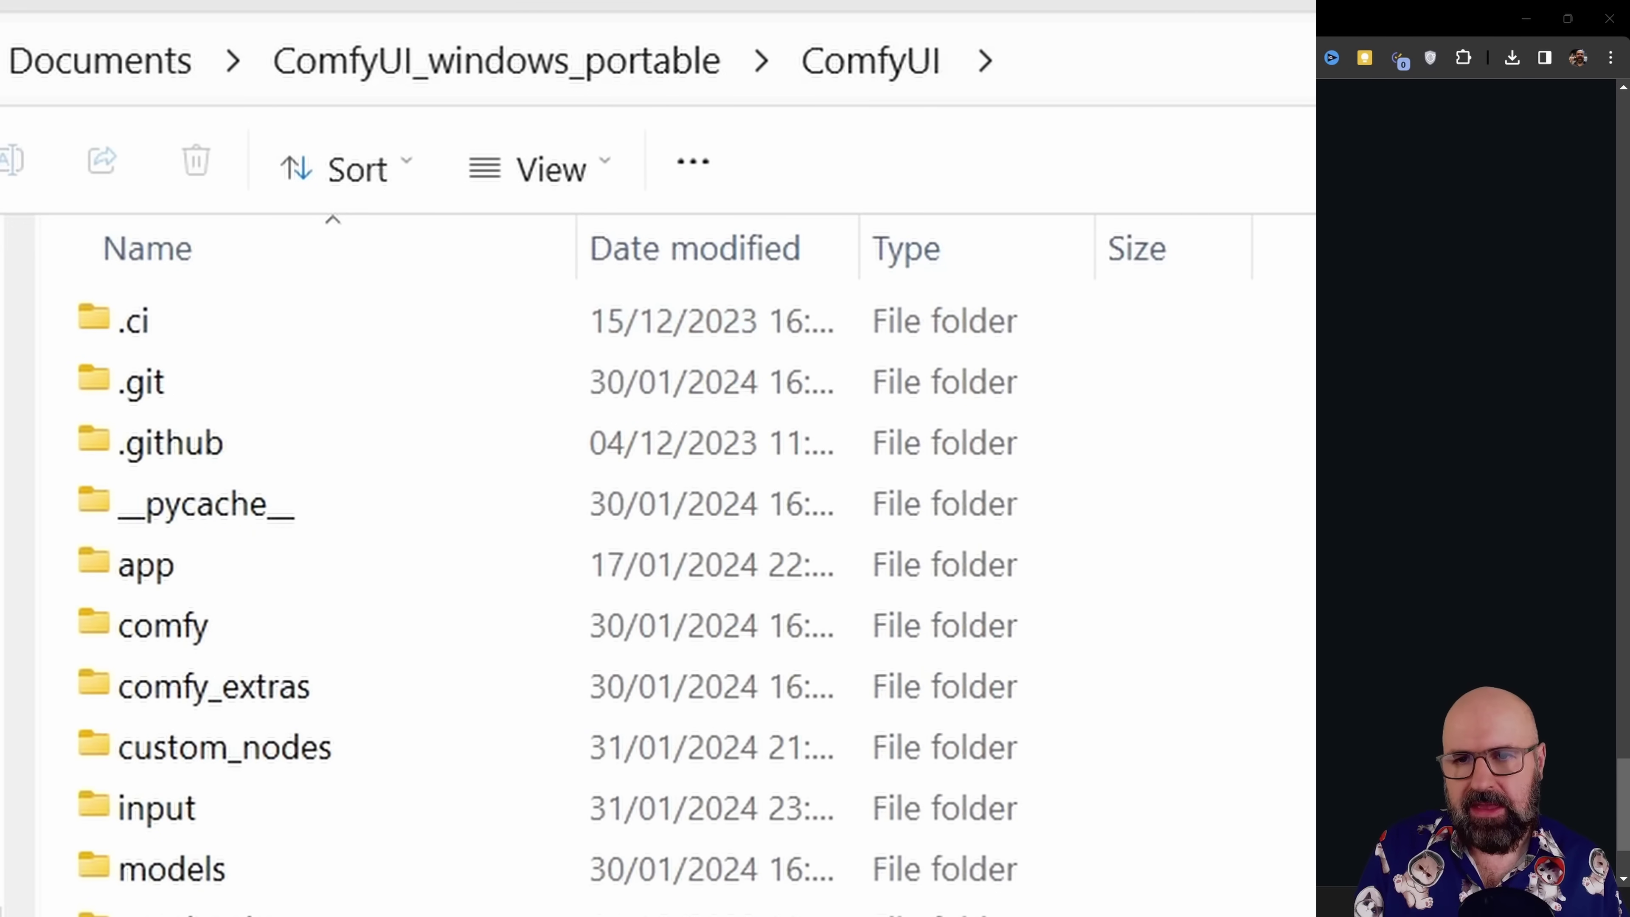
left_click(417, 751)
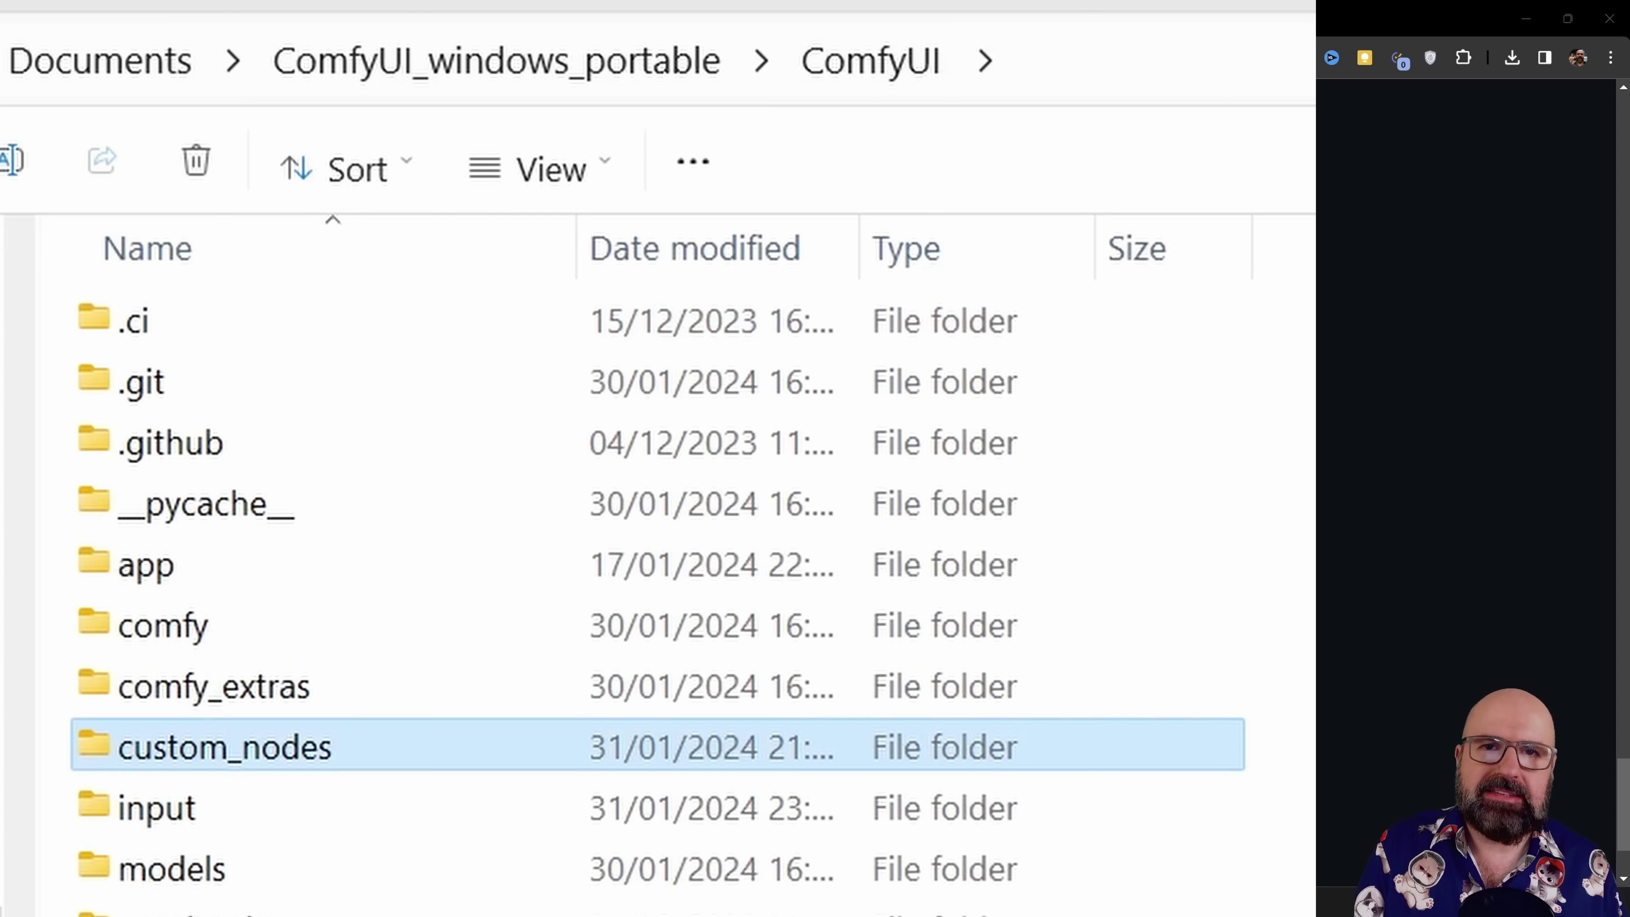
key("Return")
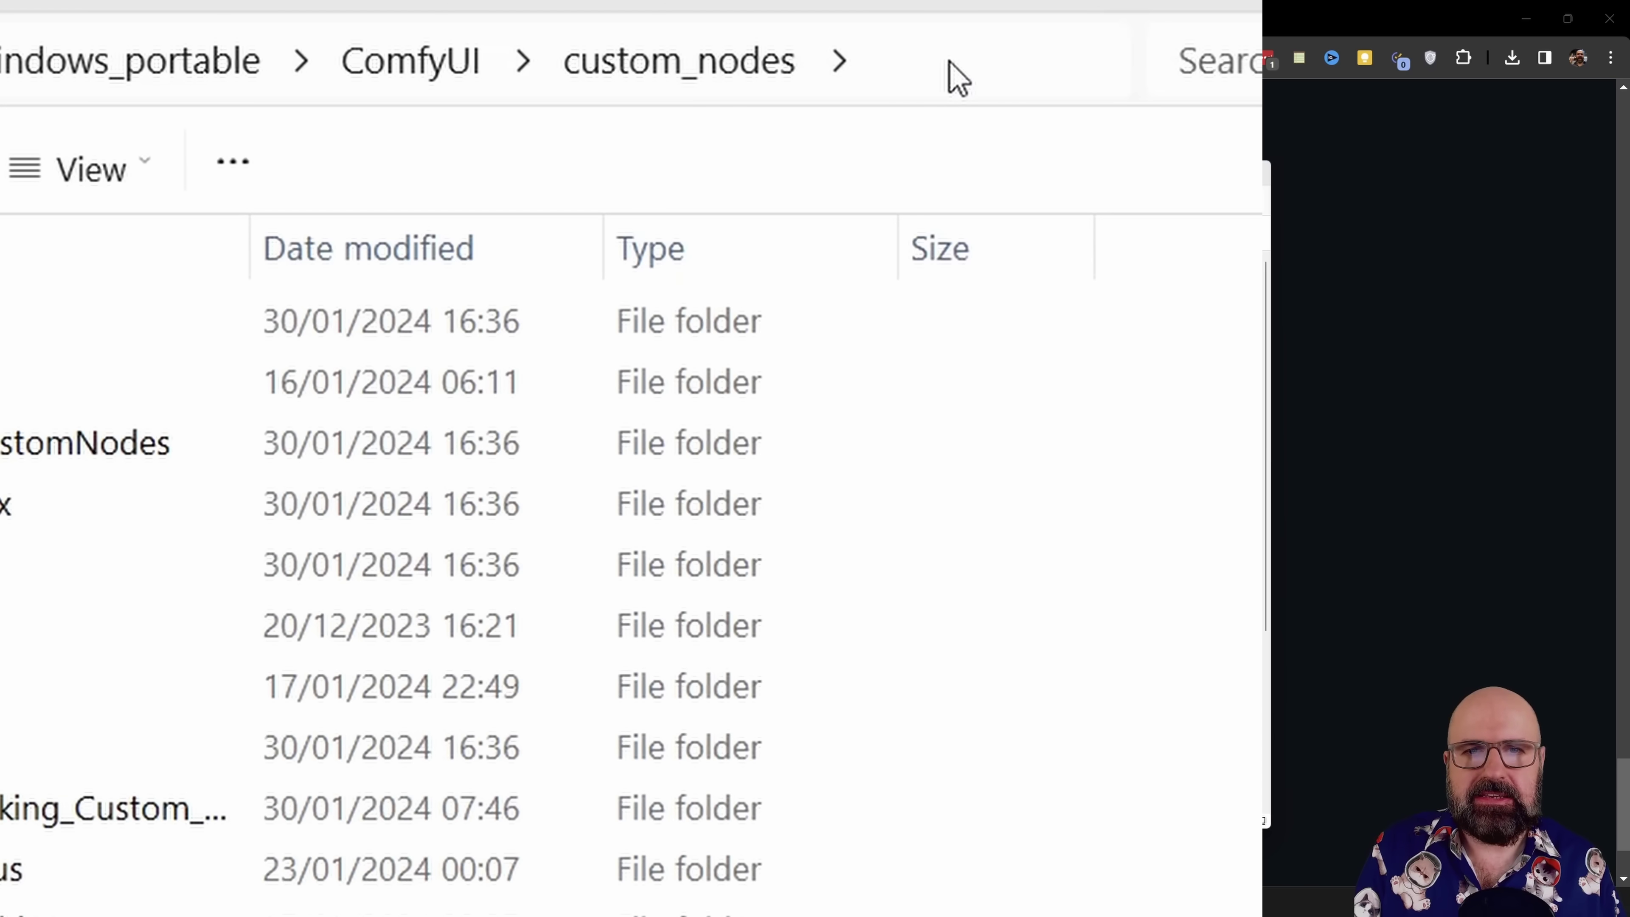
left_click(958, 77)
type("cmd")
key("Return")
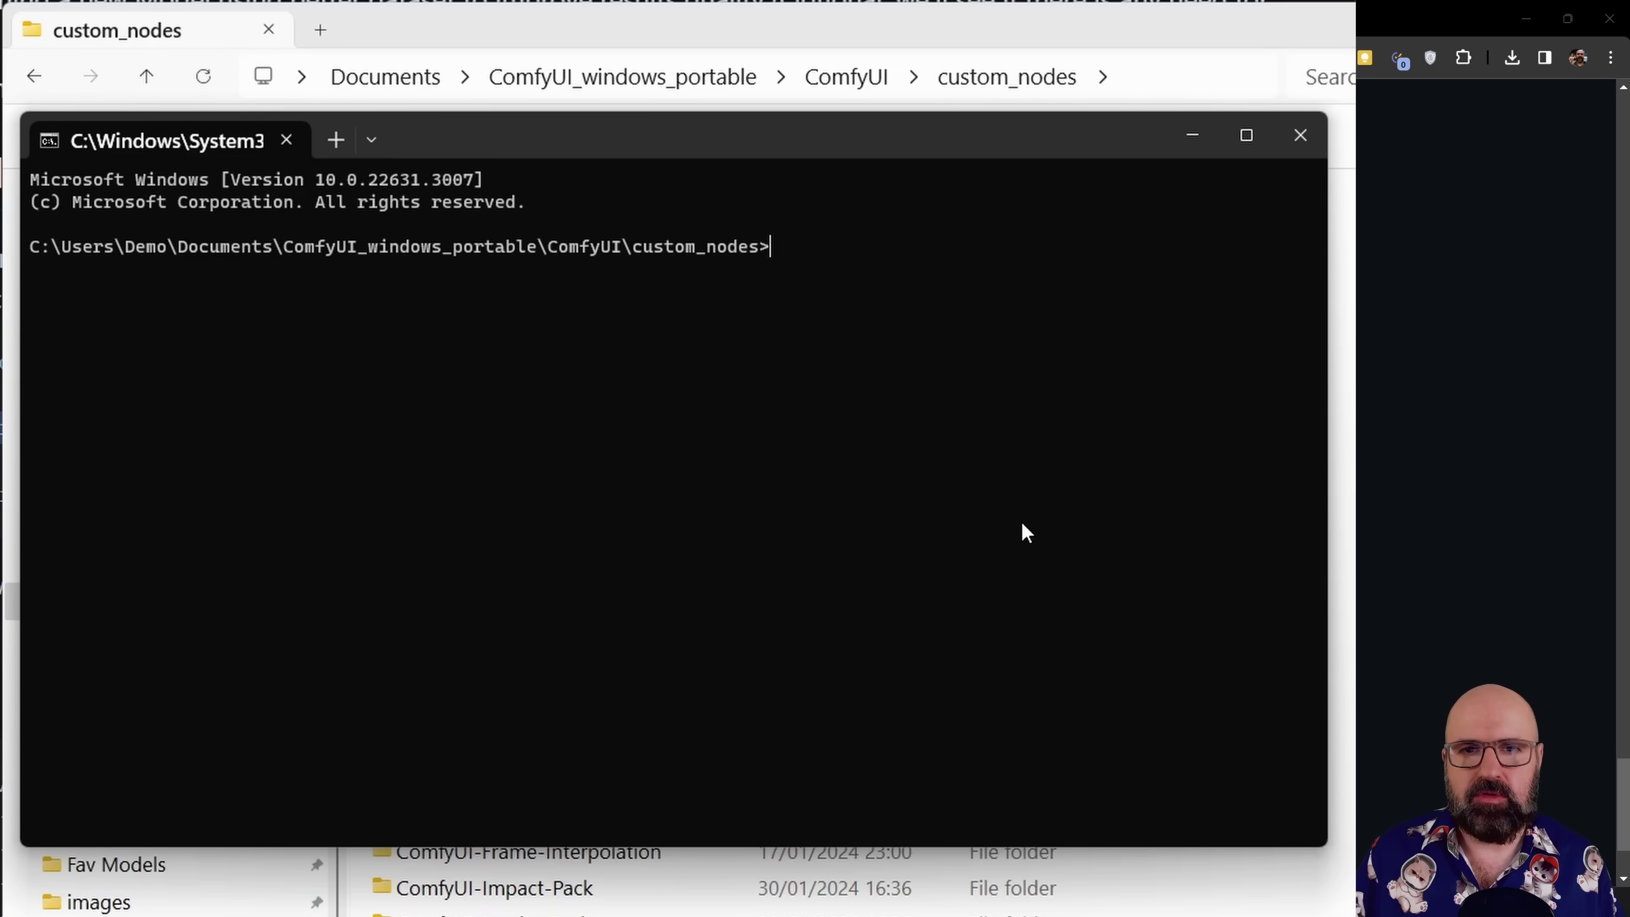
left_click(1299, 137)
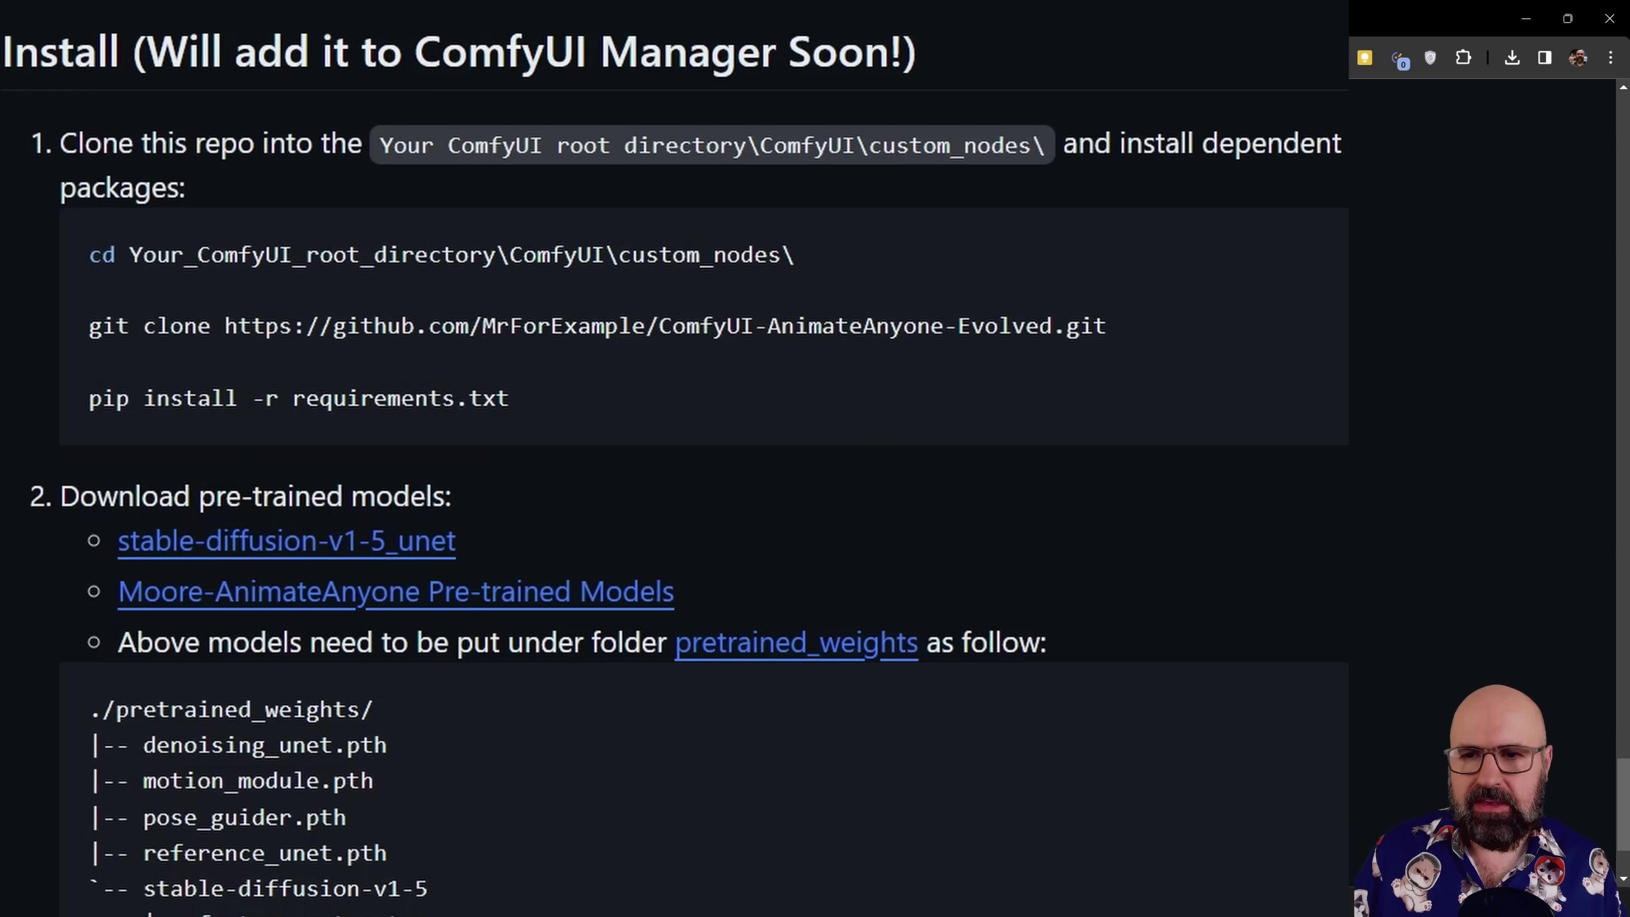
Copy the pip install line and paste pip install -r requirements.txt into a prompt in the Evolved folder.
left_click_drag(516, 401, 93, 414)
key("ctrl+c")
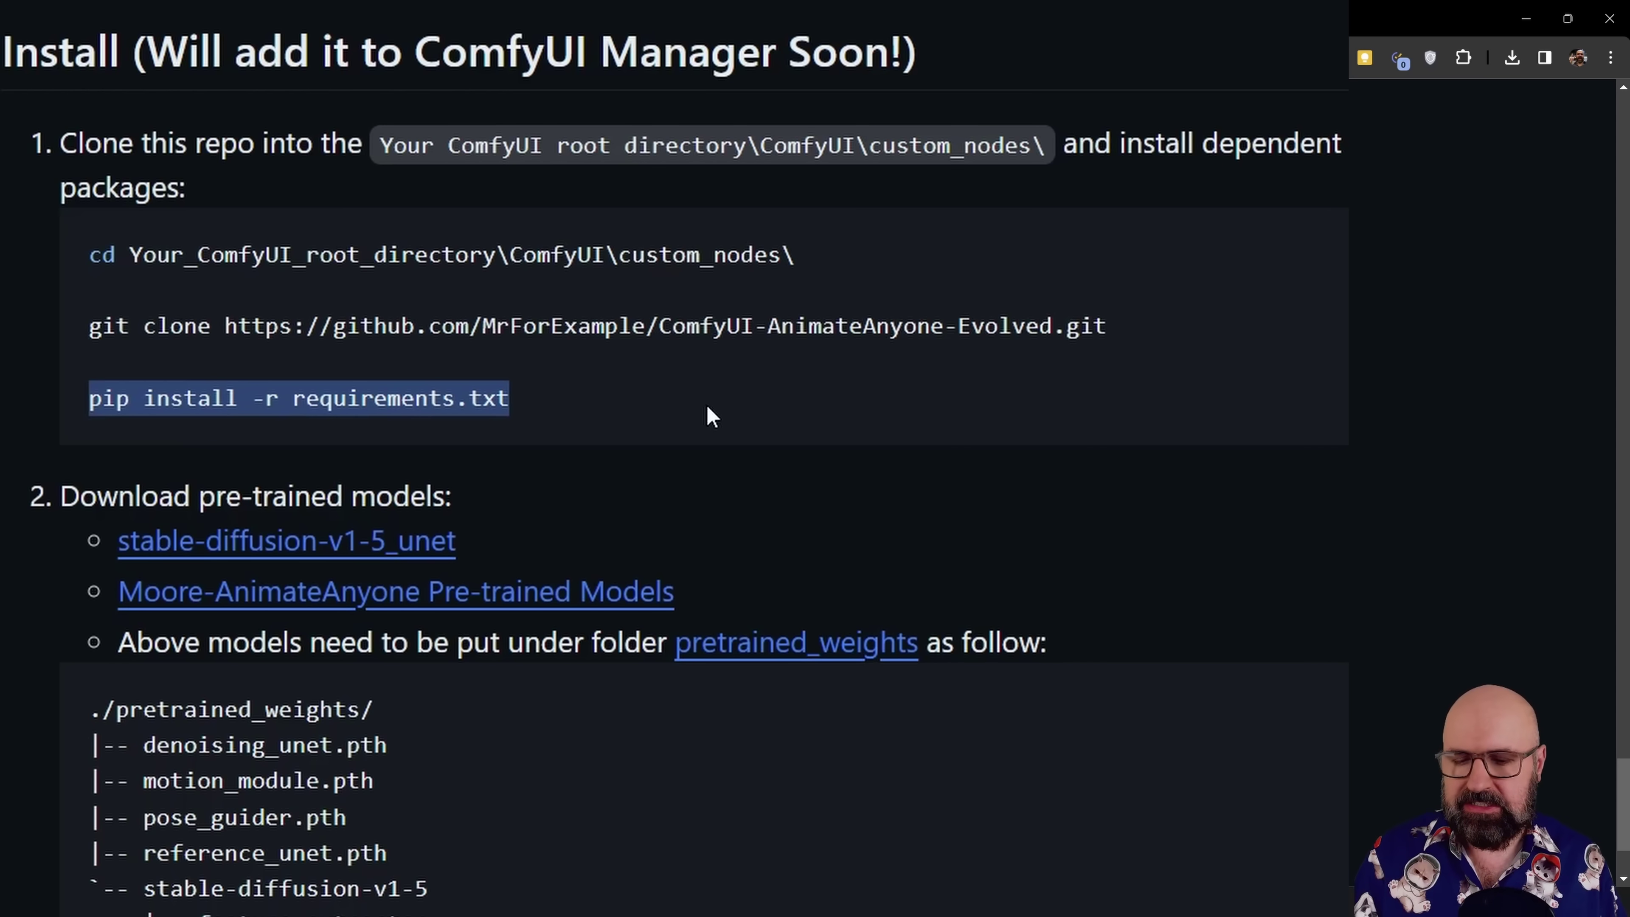
key("alt+Tab")
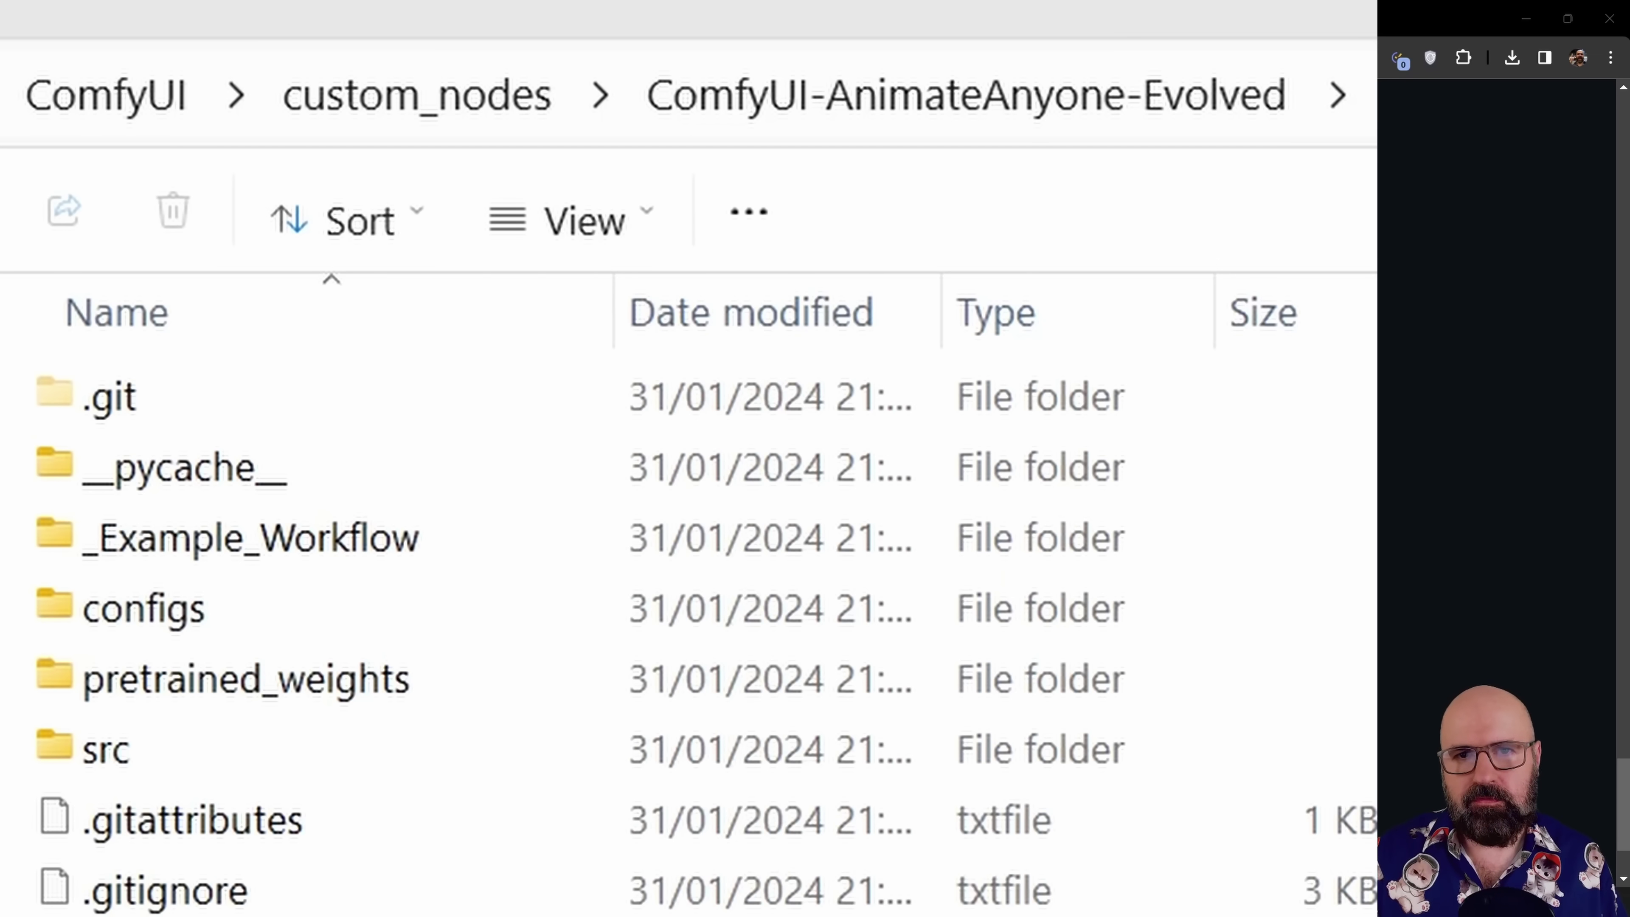
key("ctrl+l")
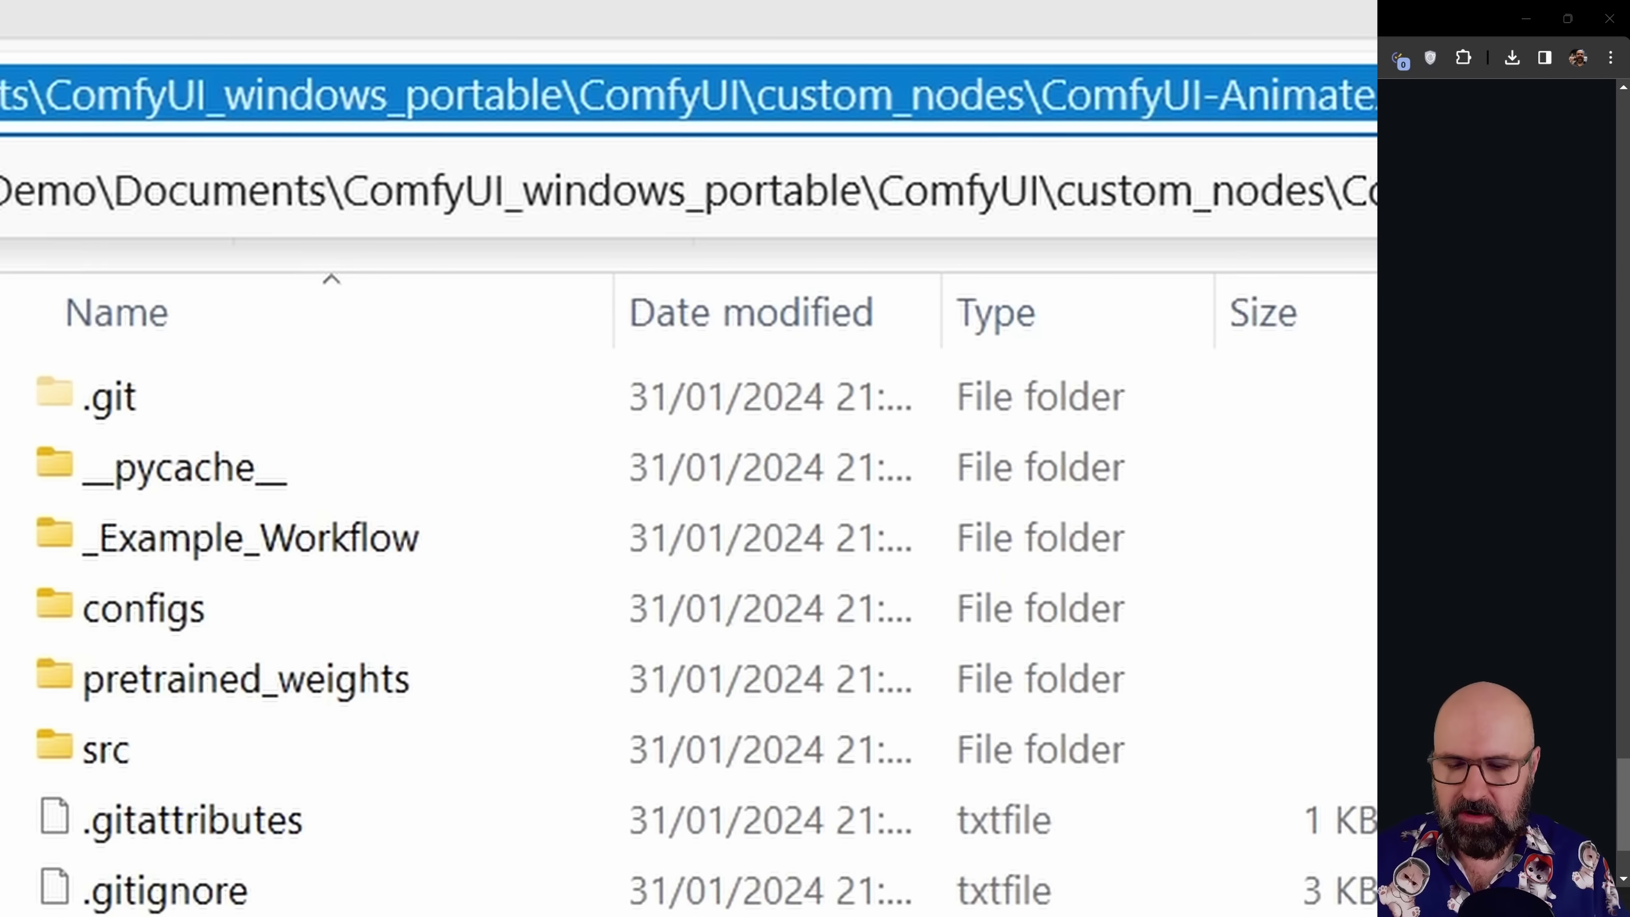
type("cmd")
key("Return")
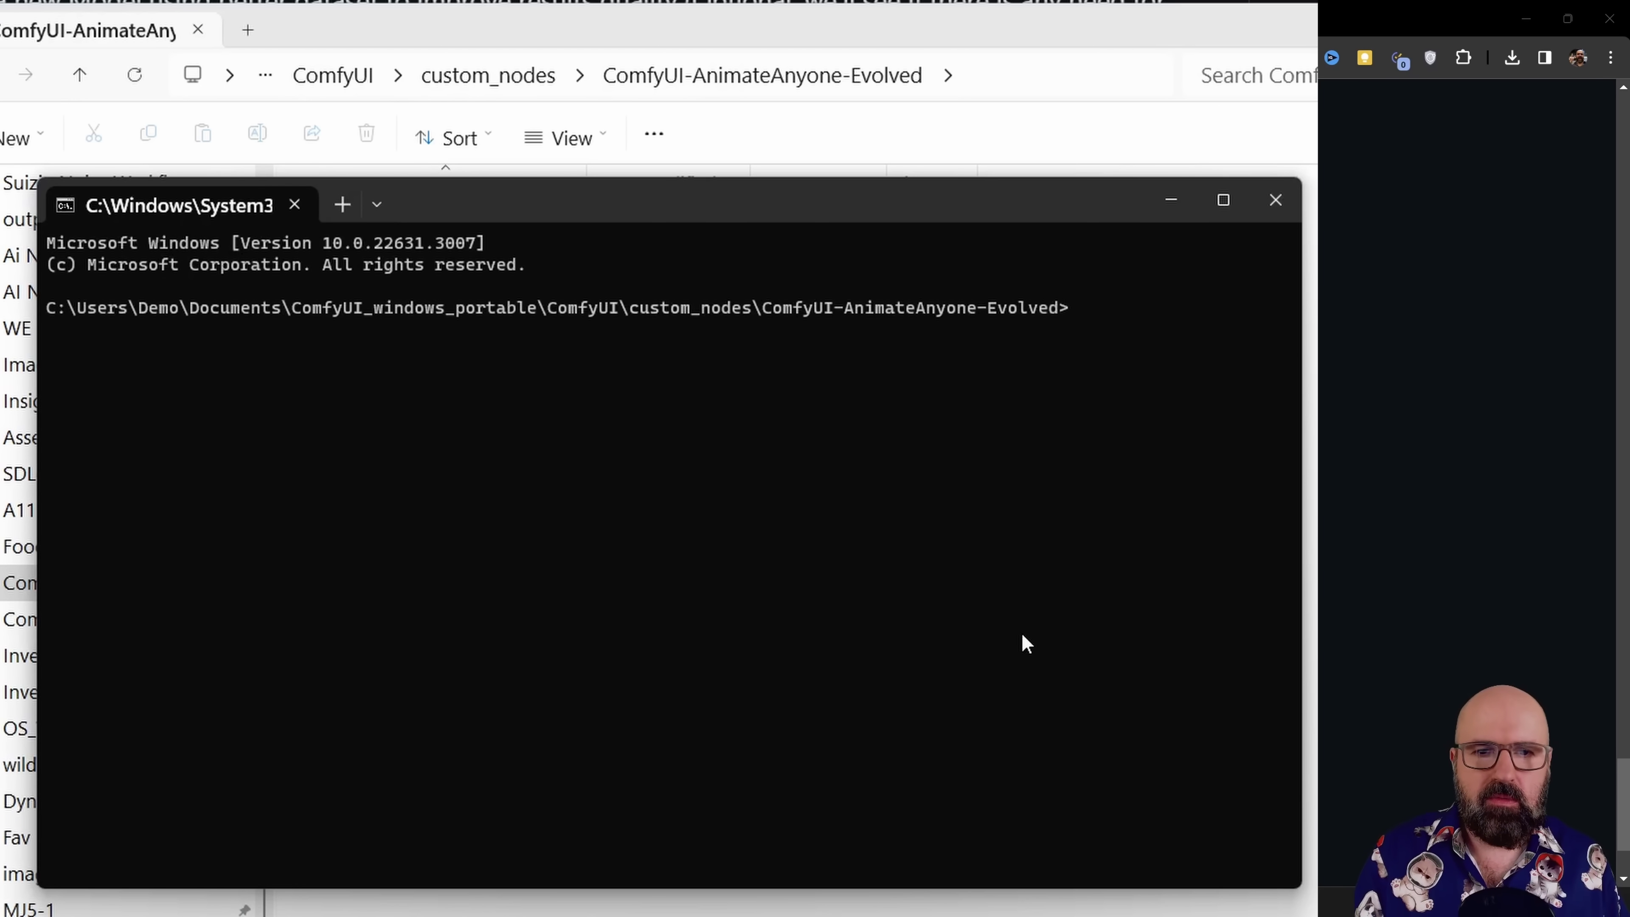
key("ctrl+v")
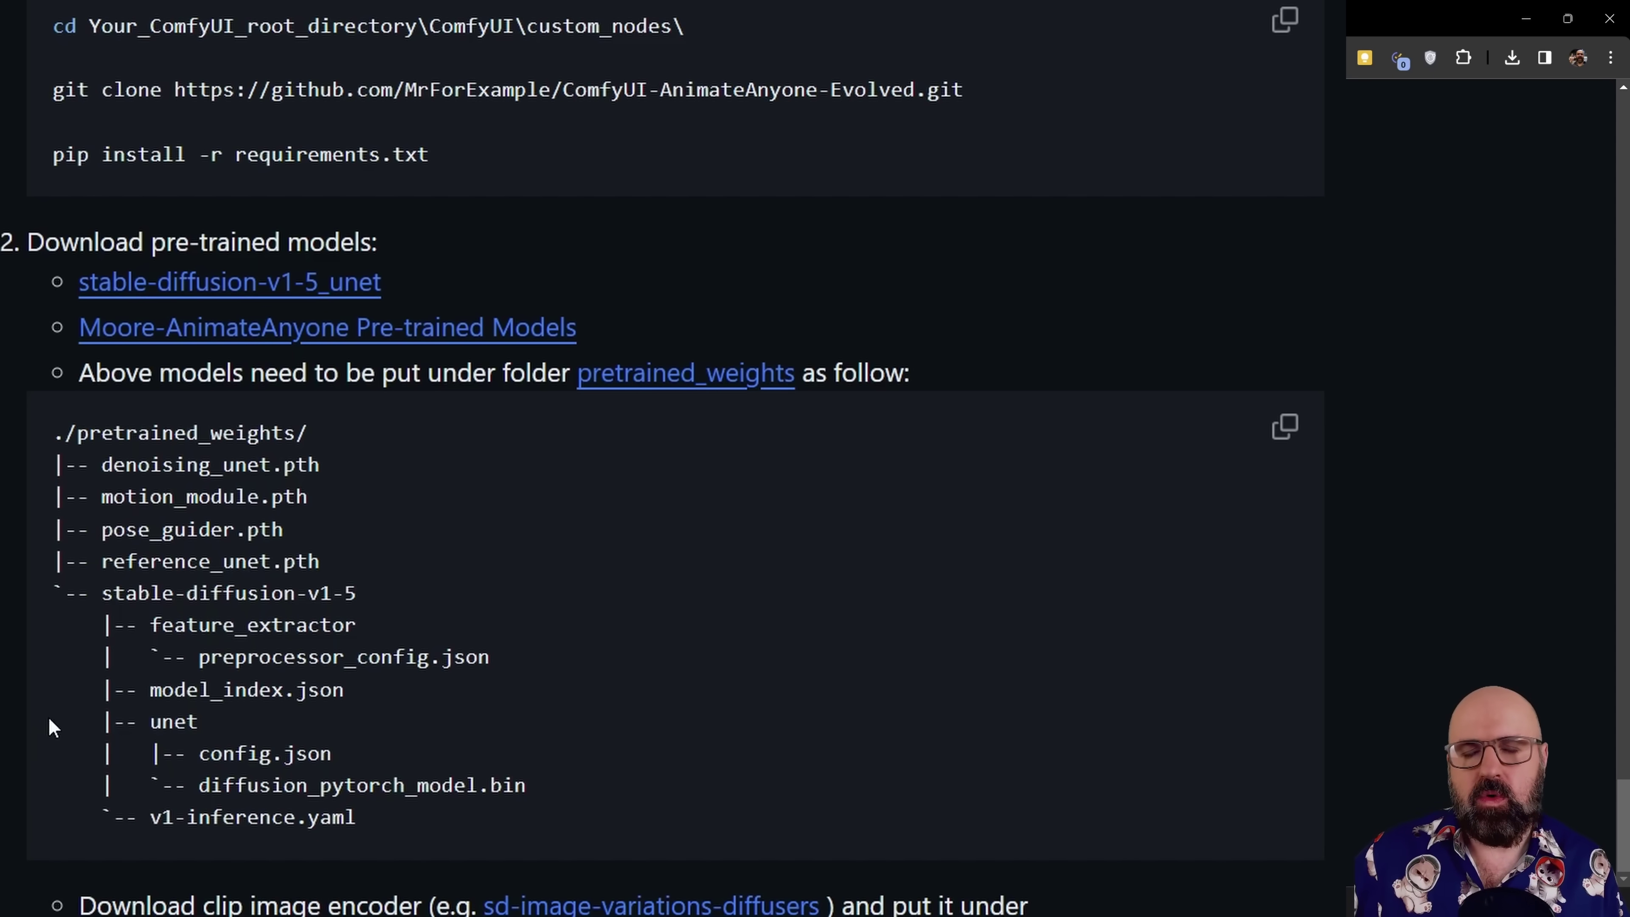
key("alt+Tab")
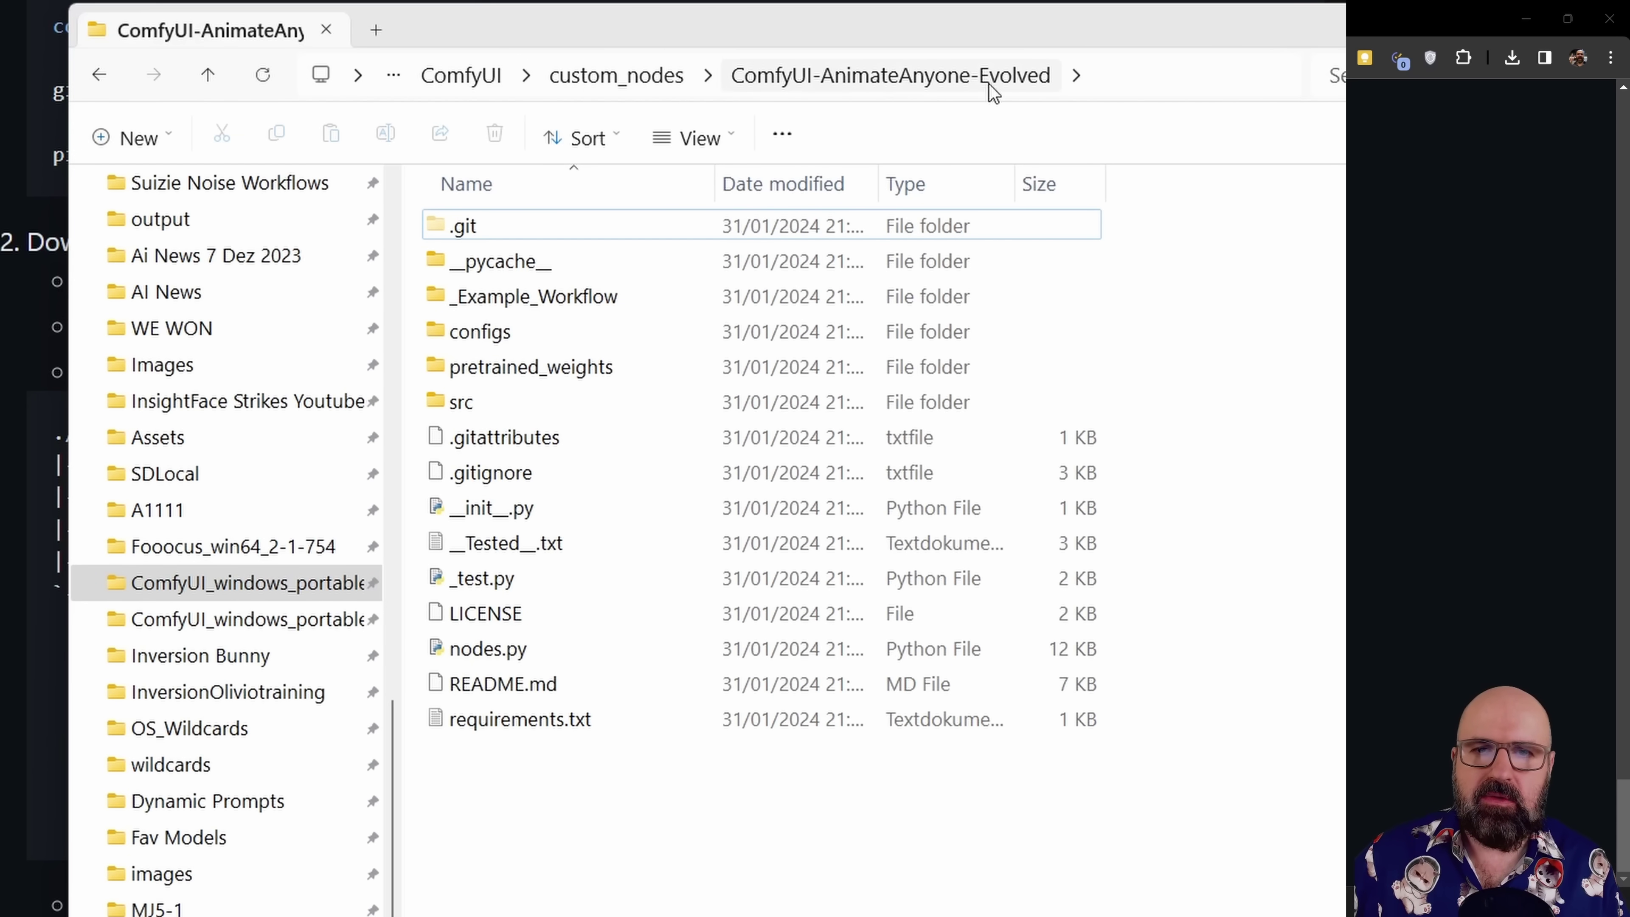
left_click(535, 366)
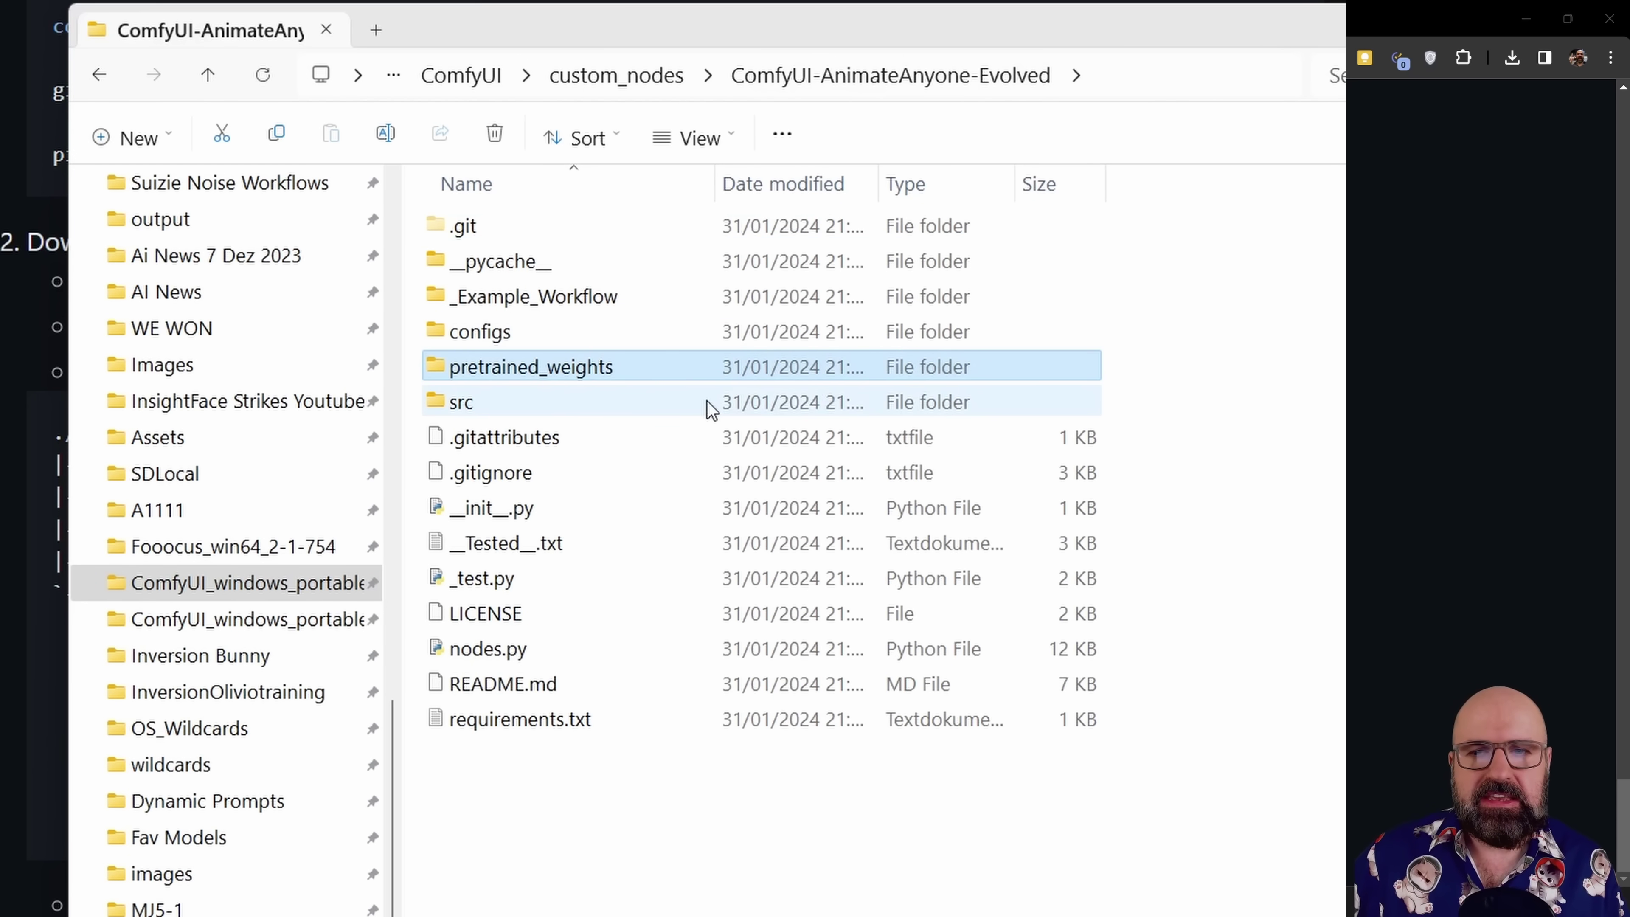
left_click_drag(516, 37, 1054, 65)
double_click(981, 403)
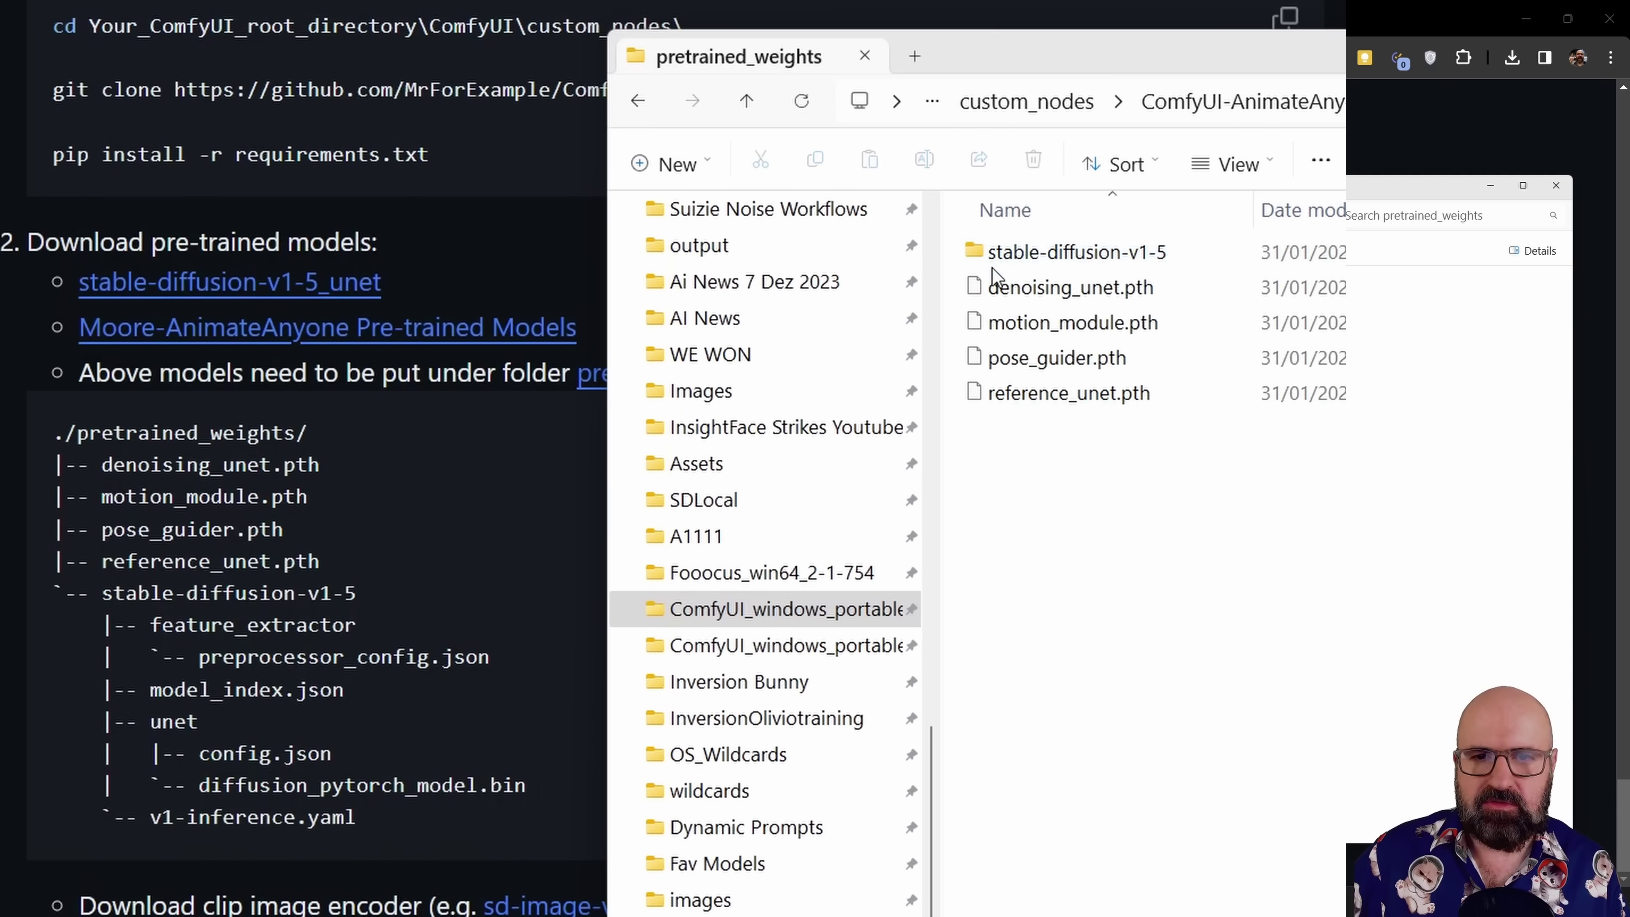
mouse_move(1137, 263)
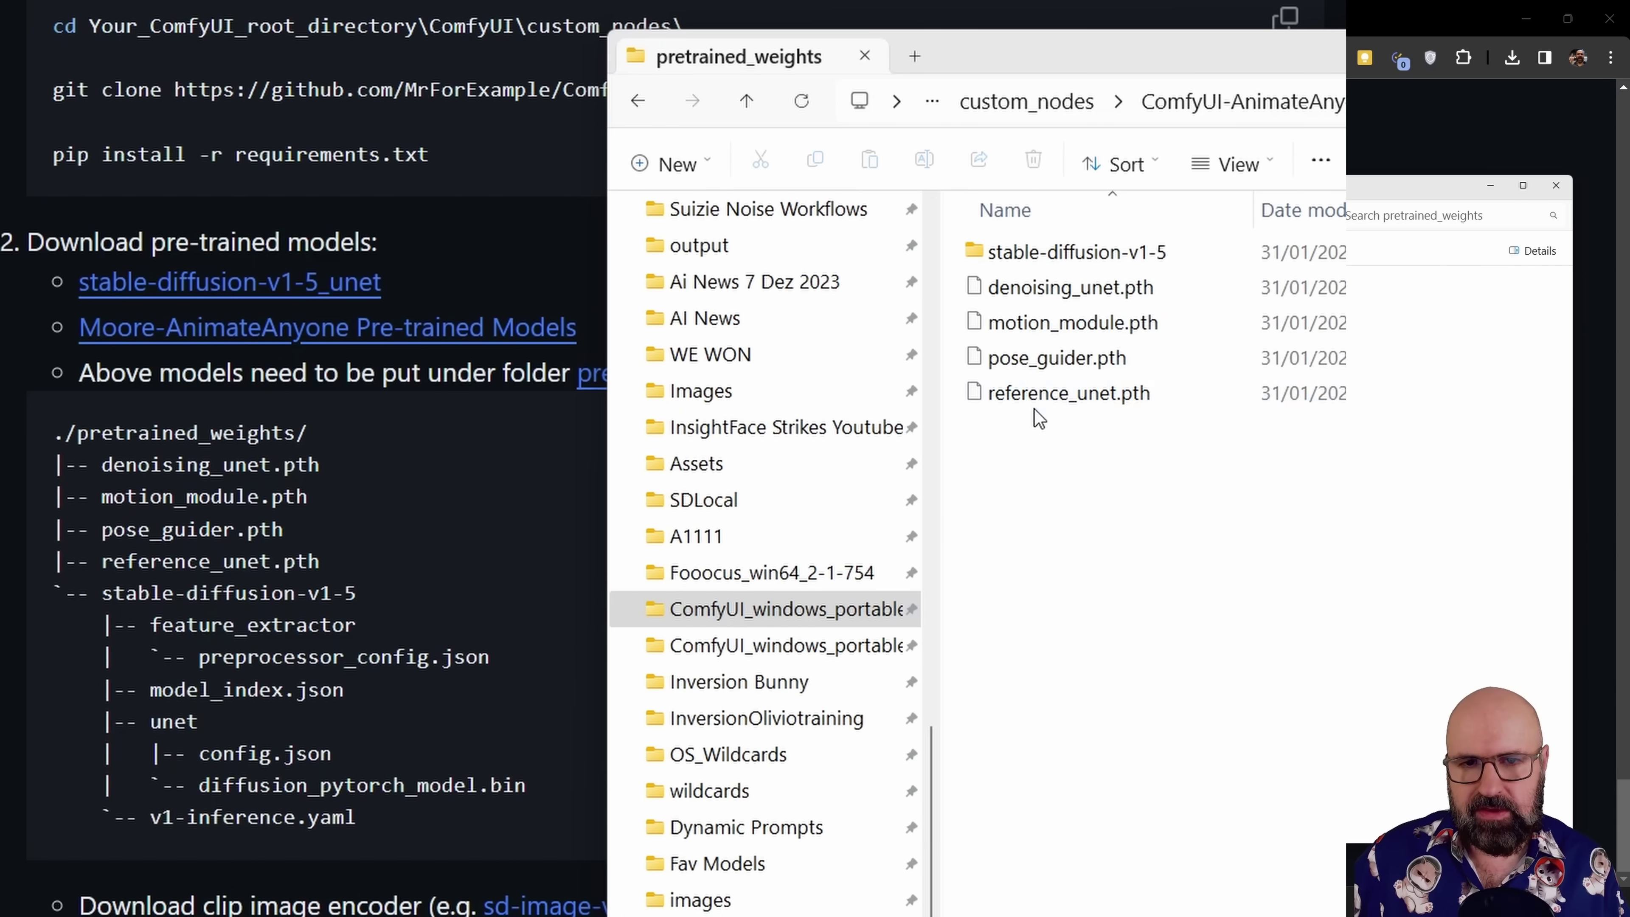
double_click(986, 254)
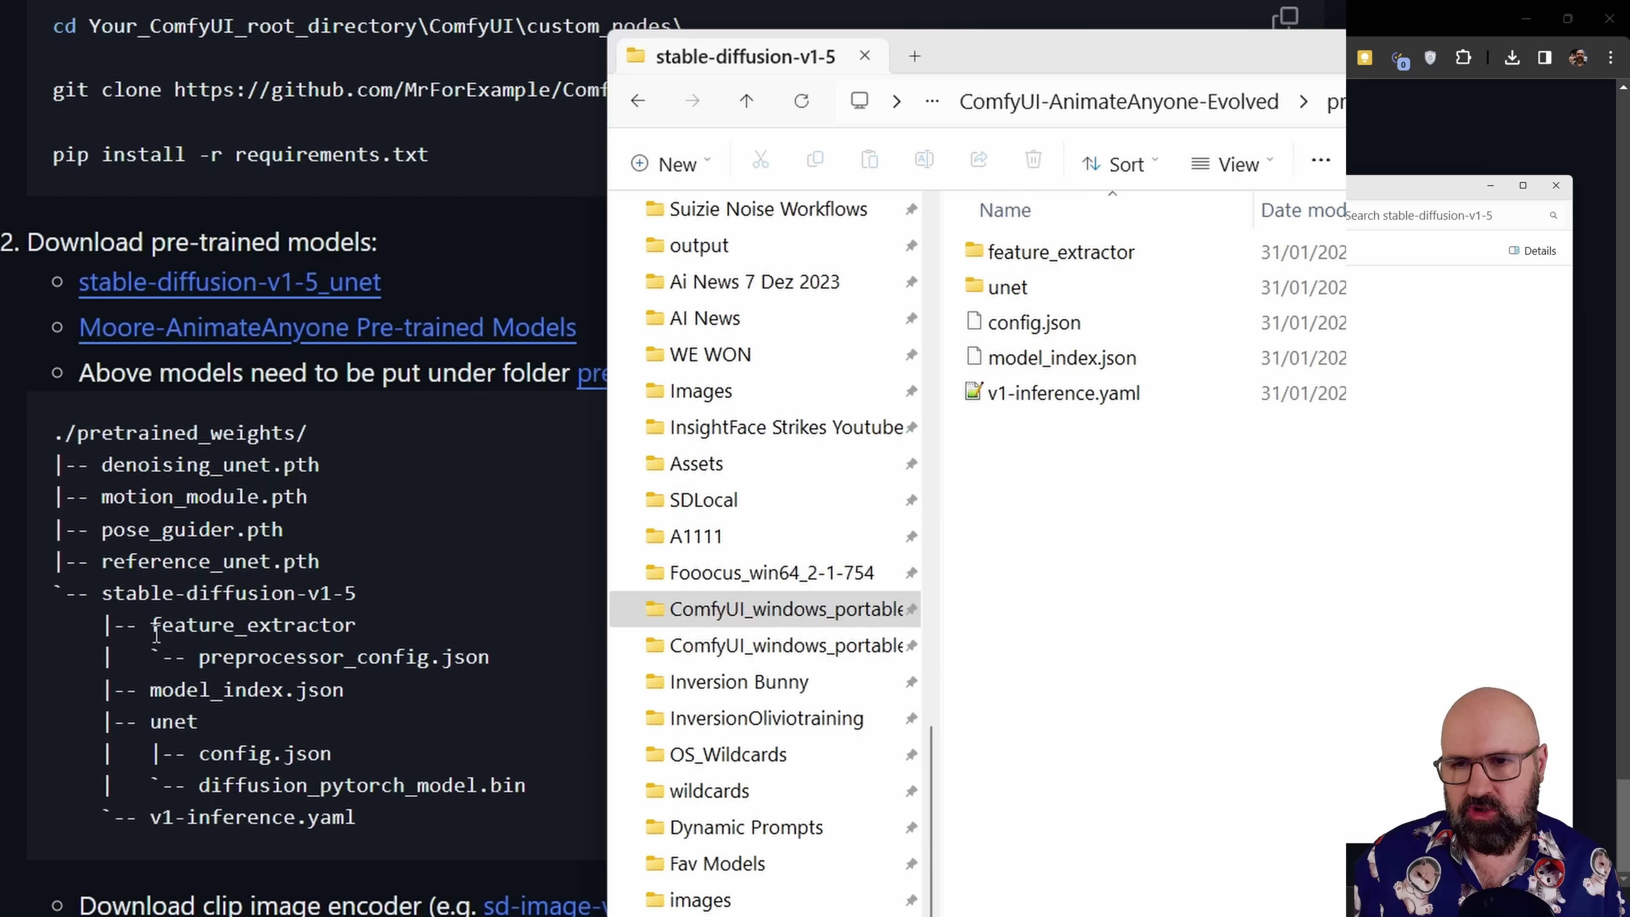
double_click(1021, 292)
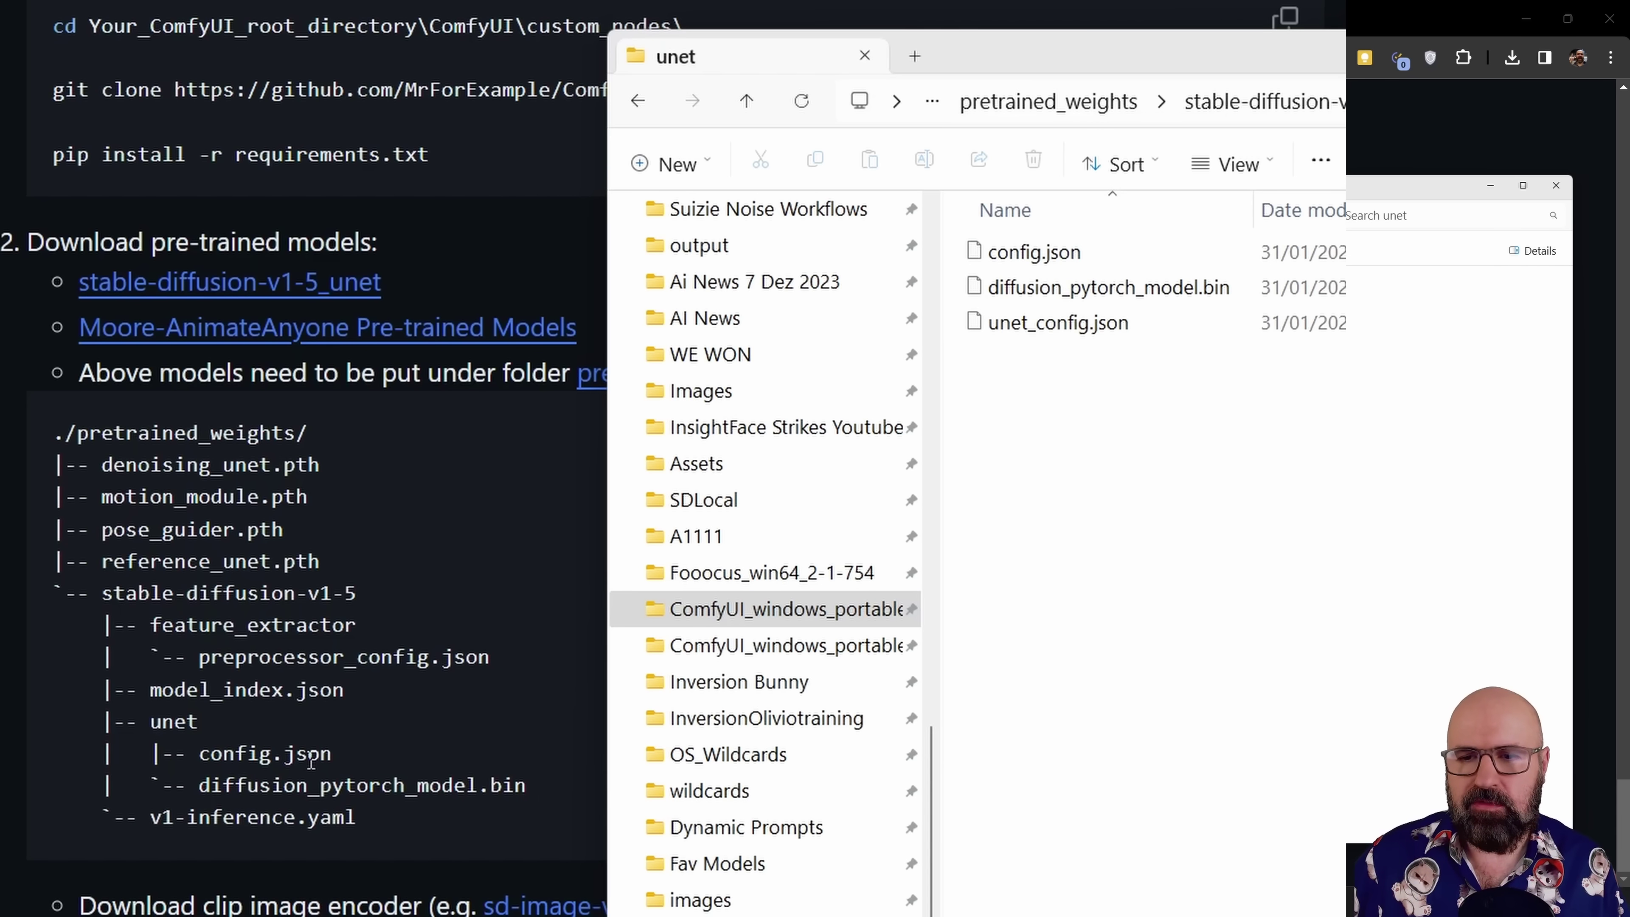
left_click(346, 773)
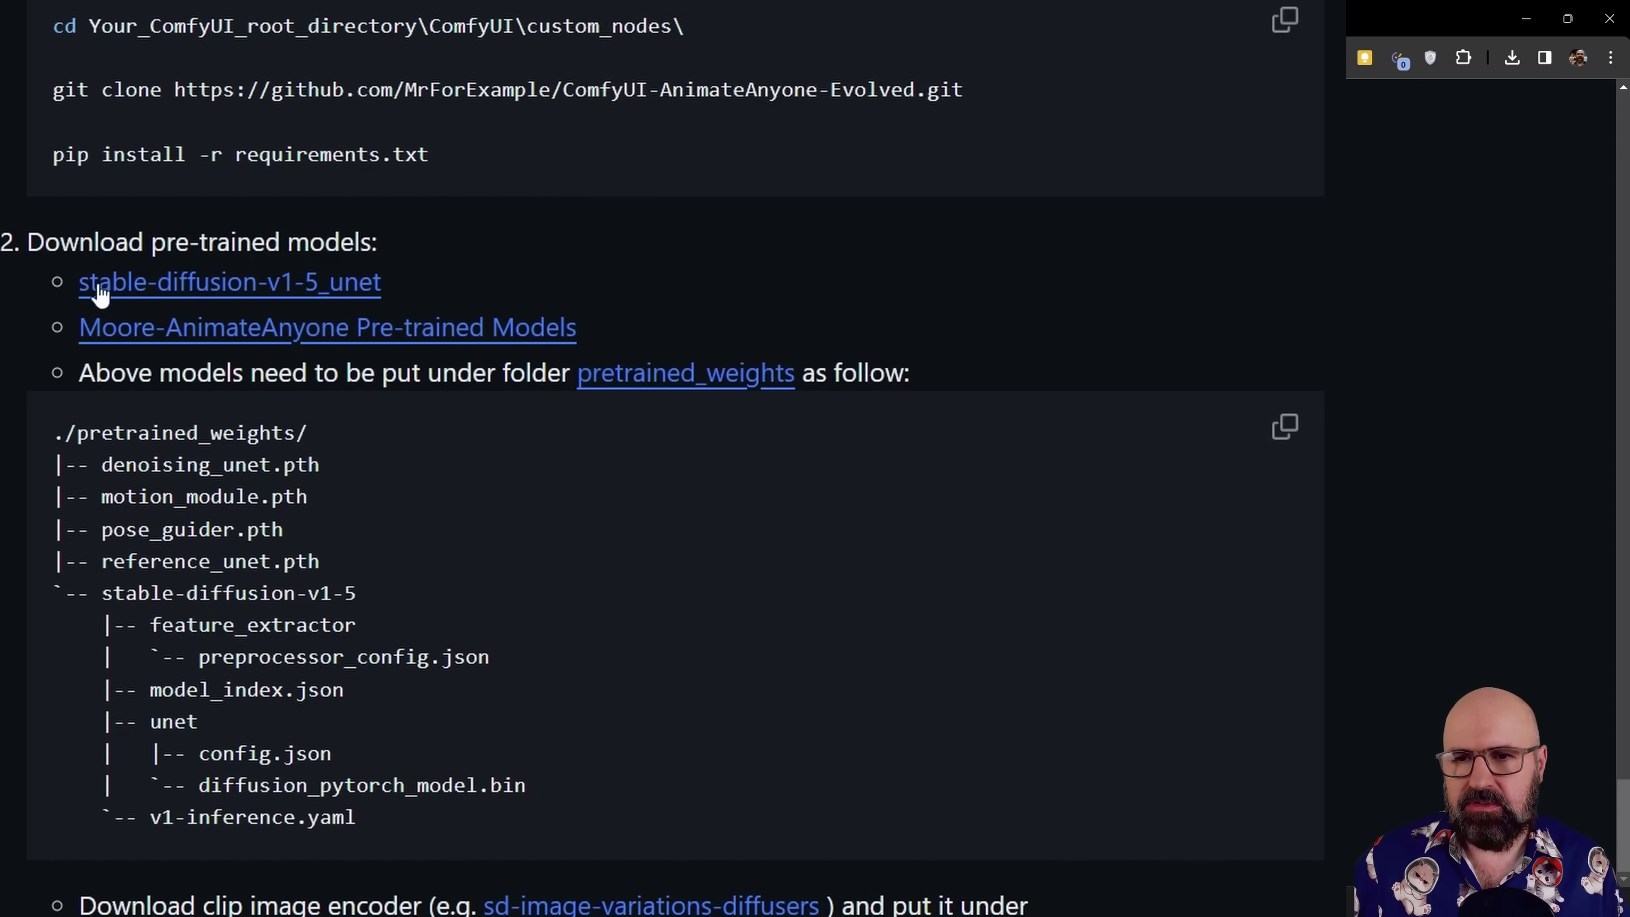
Check the pretrained_weights folder contents, then return to the README's clip image encoder and VAE steps.
right_click(197, 291)
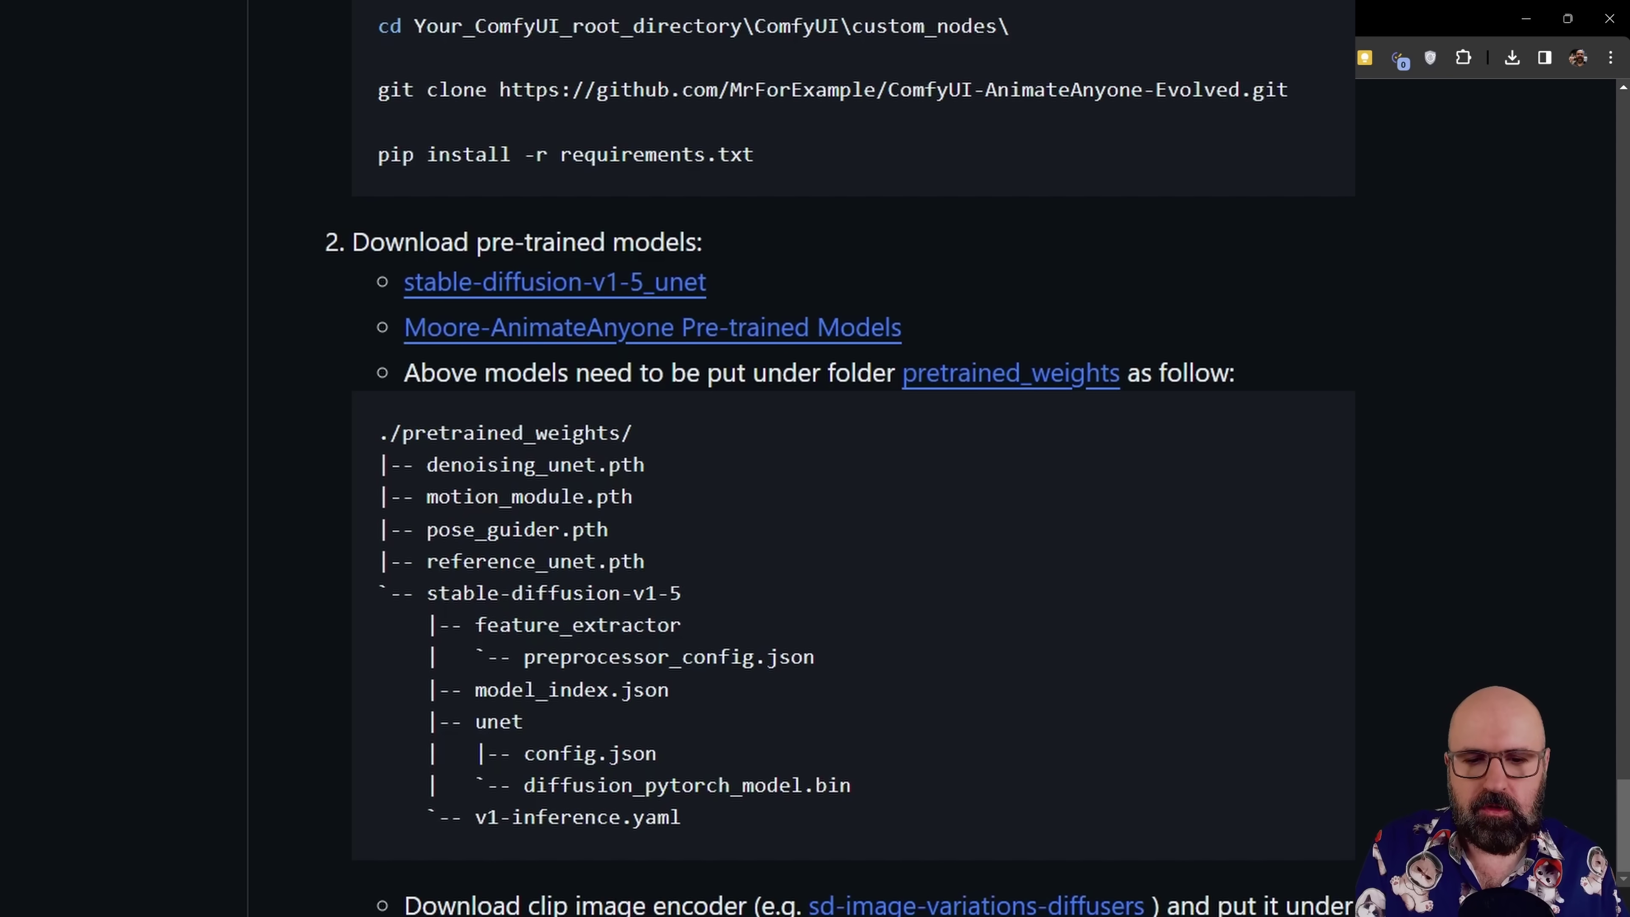
key("alt+Tab")
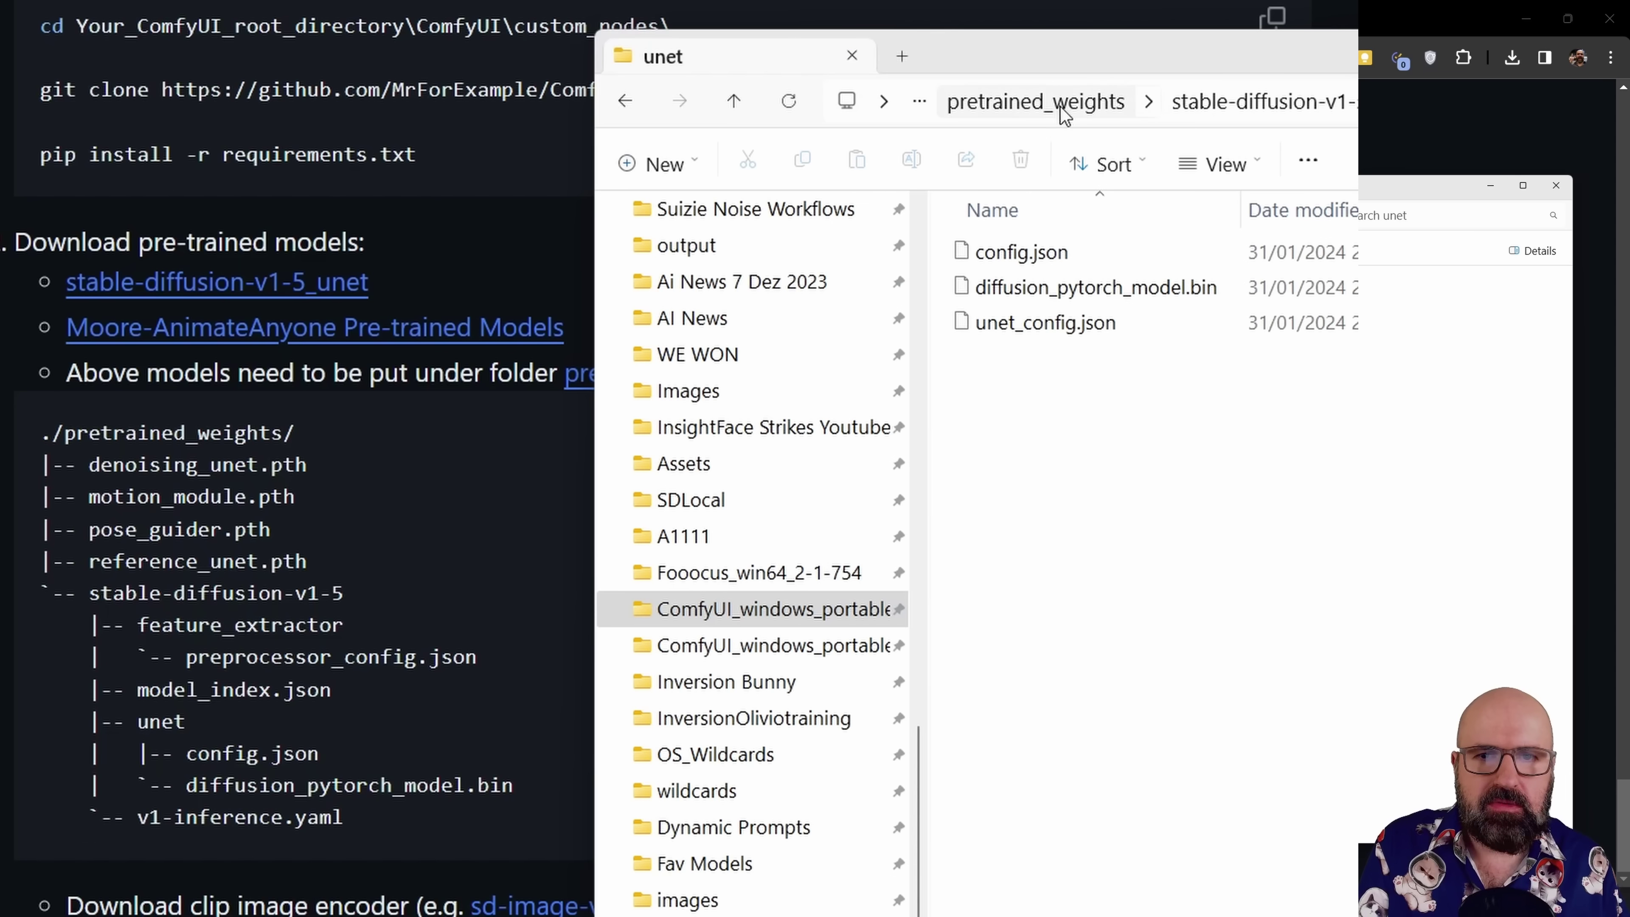
left_click(1322, 100)
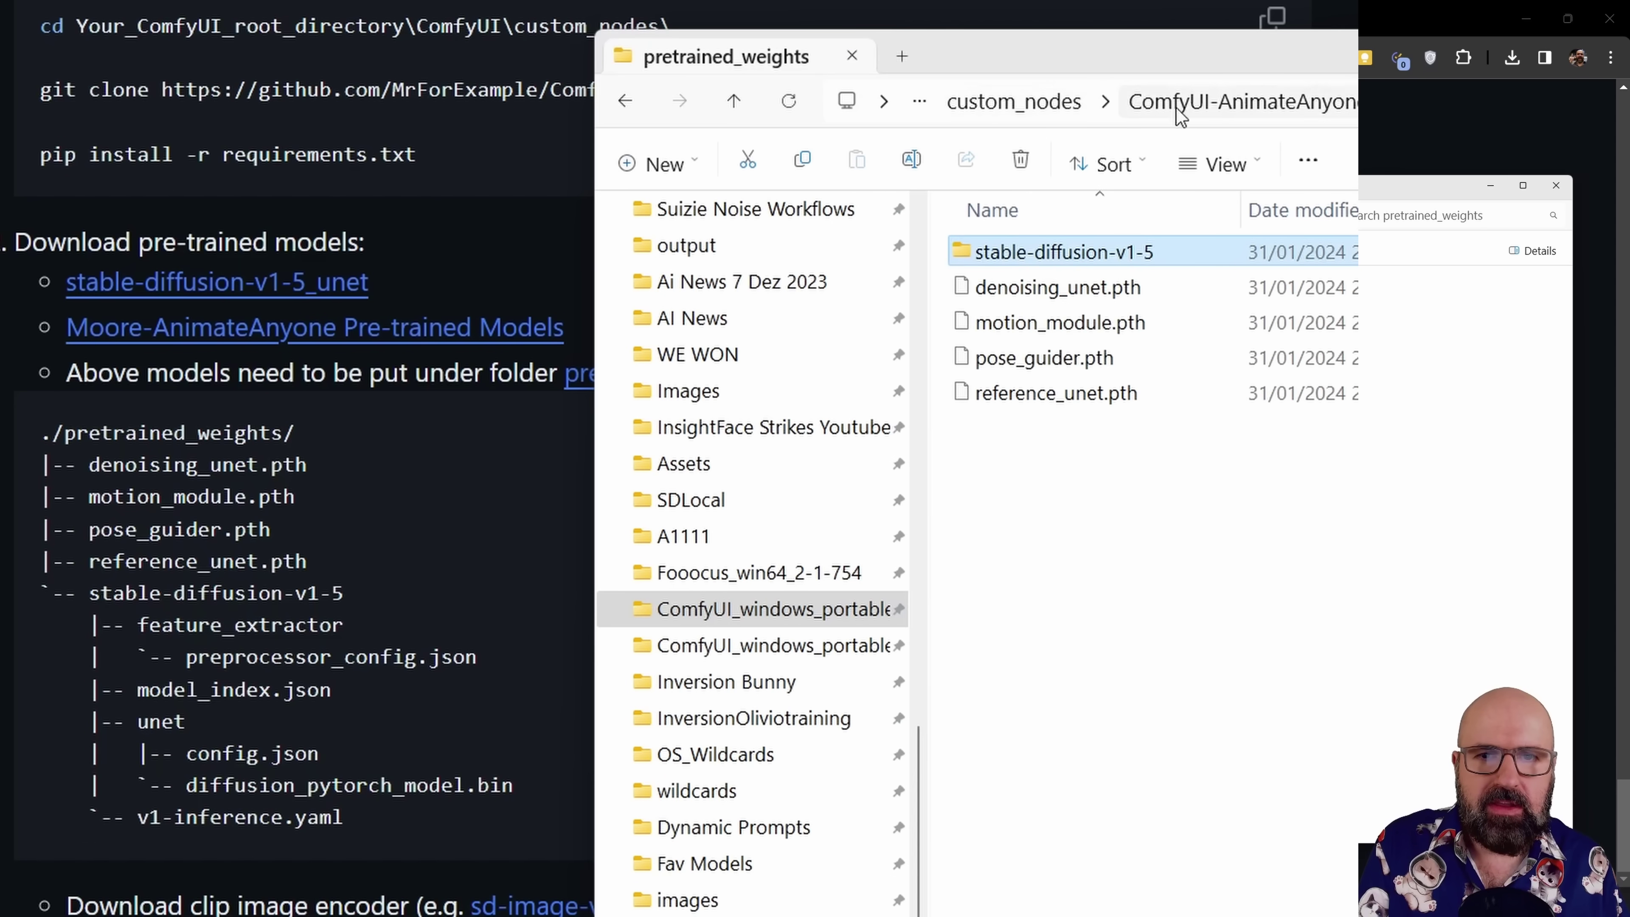
key("alt+Tab")
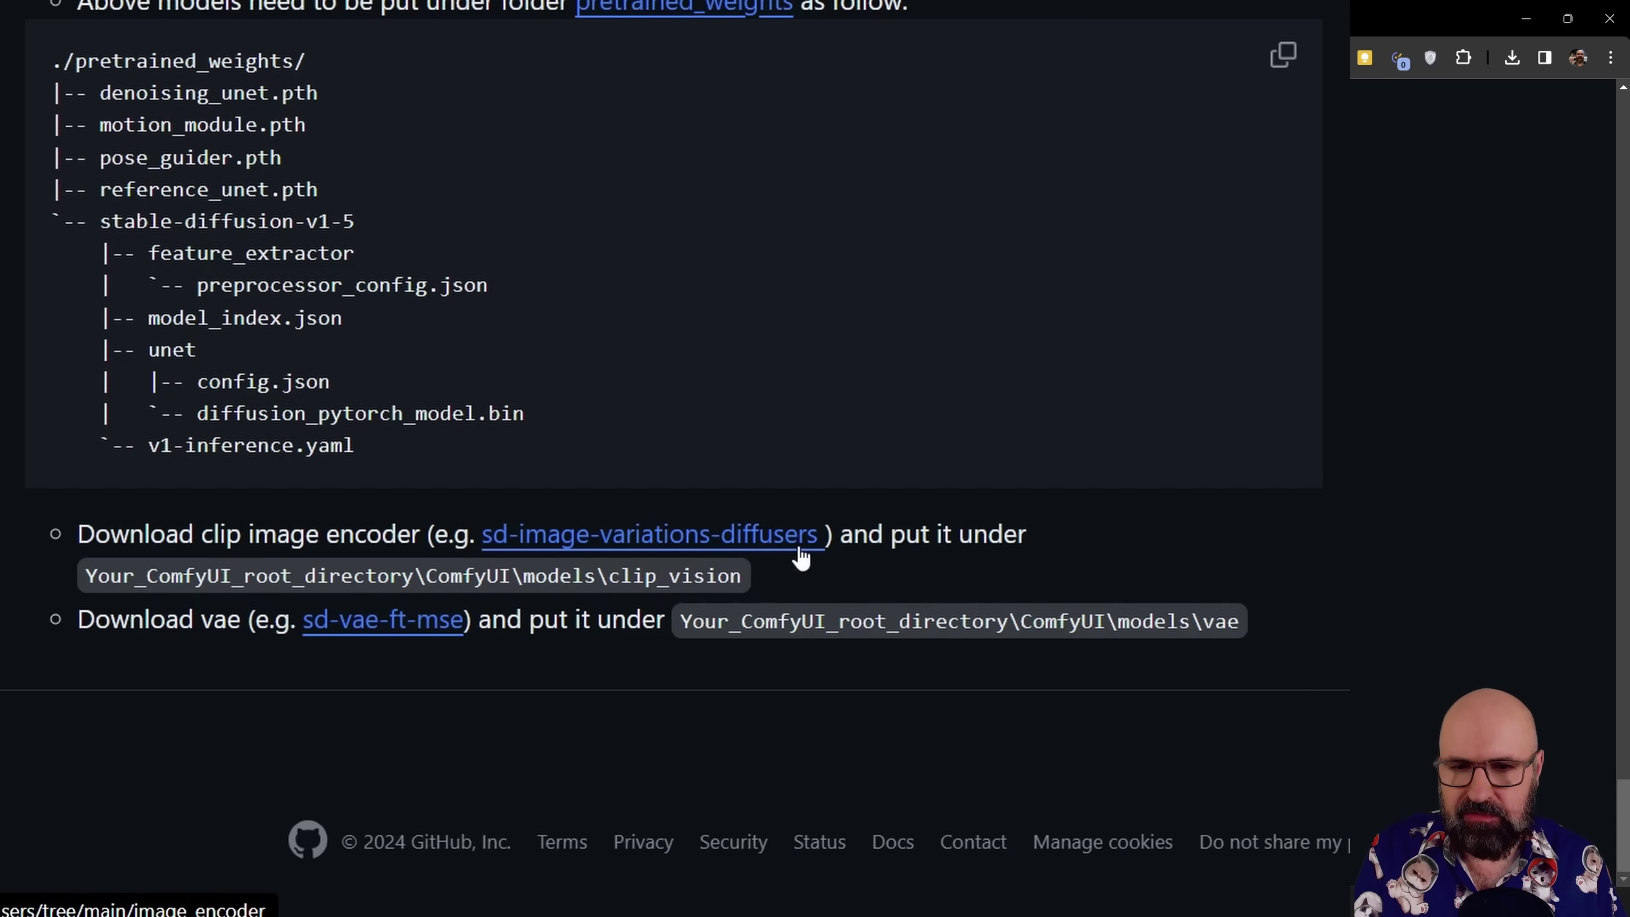
Browse to the ComfyUI models\clip_vision folder in File Explorer.
key("alt+Tab")
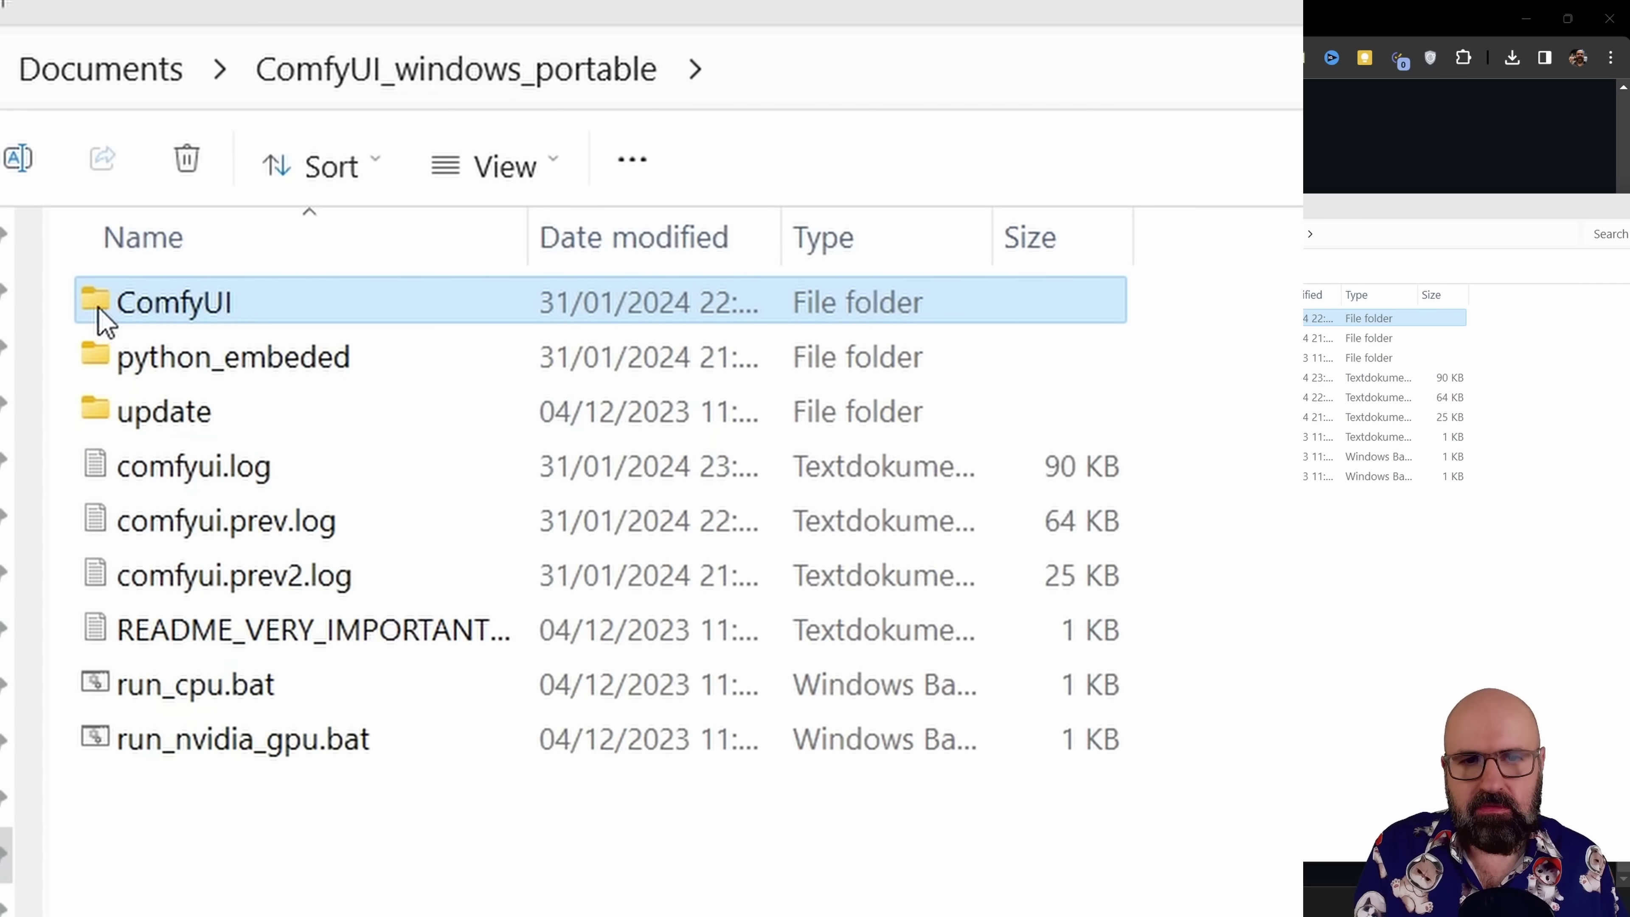
double_click(103, 319)
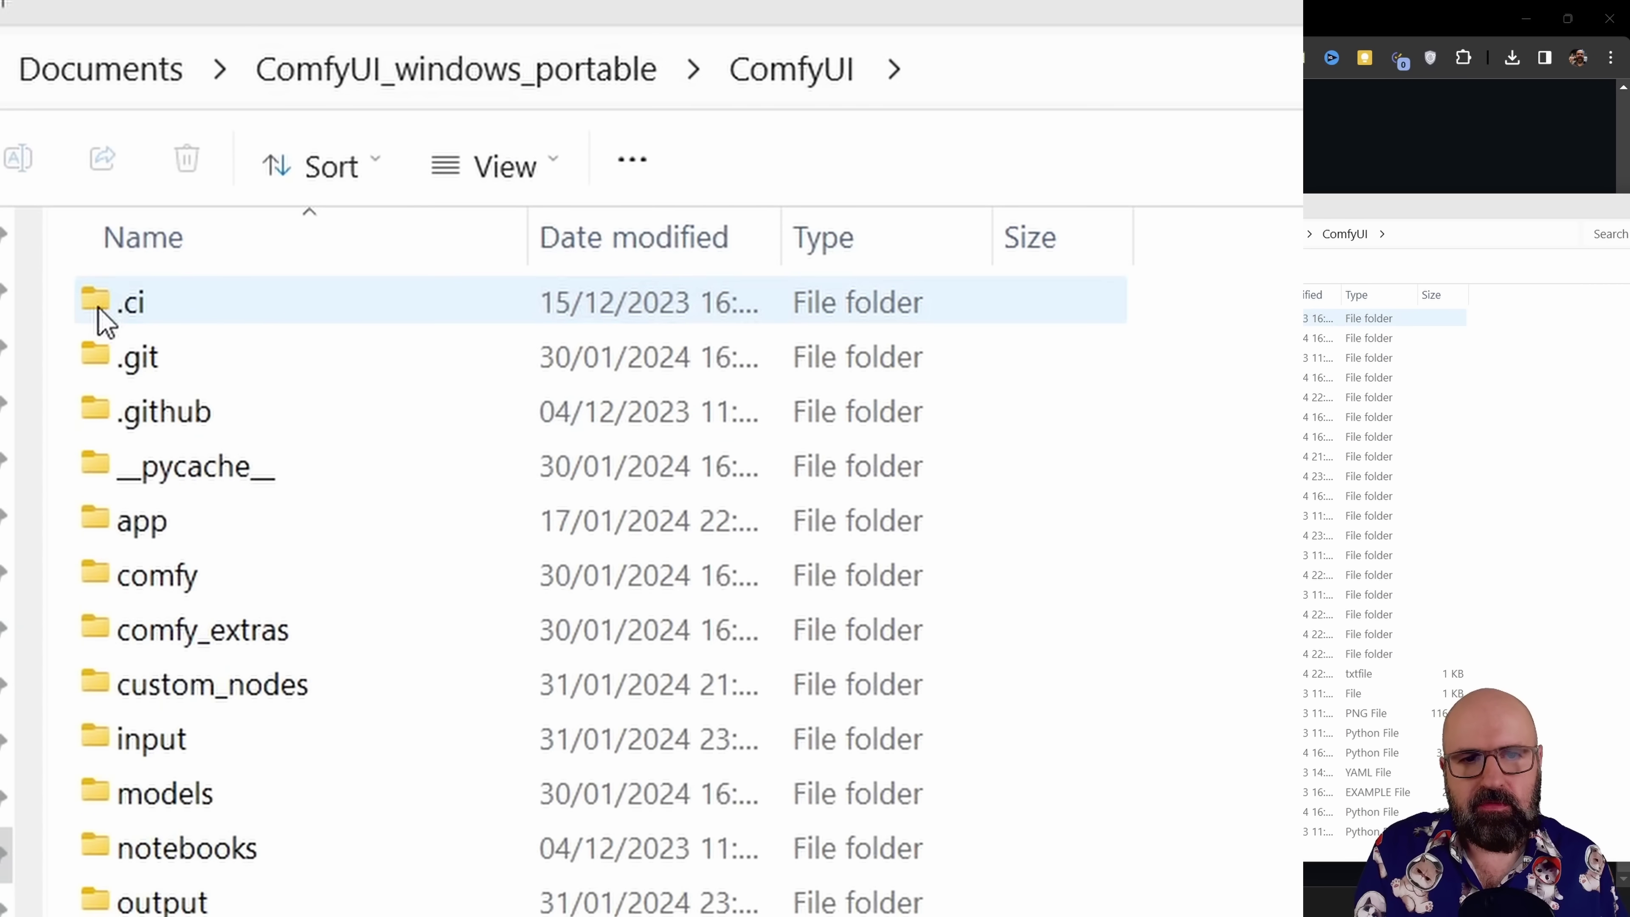
double_click(201, 795)
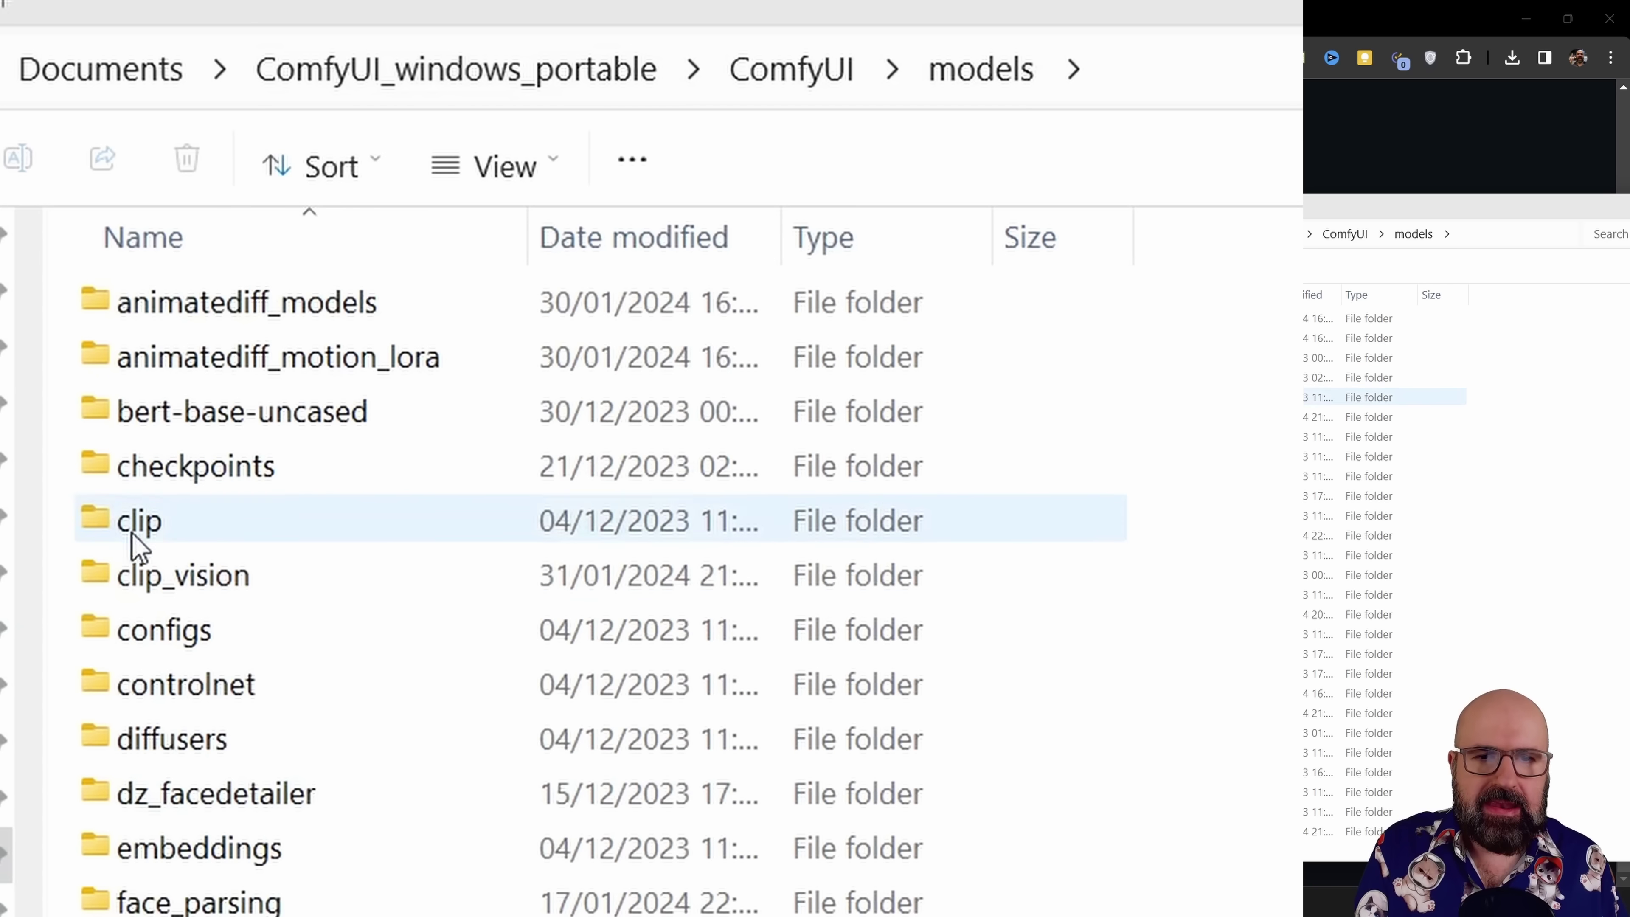
double_click(240, 590)
Open the sd-image-variations-diffusers page in a new tab, then check the models vae folder.
key("alt+Tab")
right_click(647, 674)
left_click(789, 38)
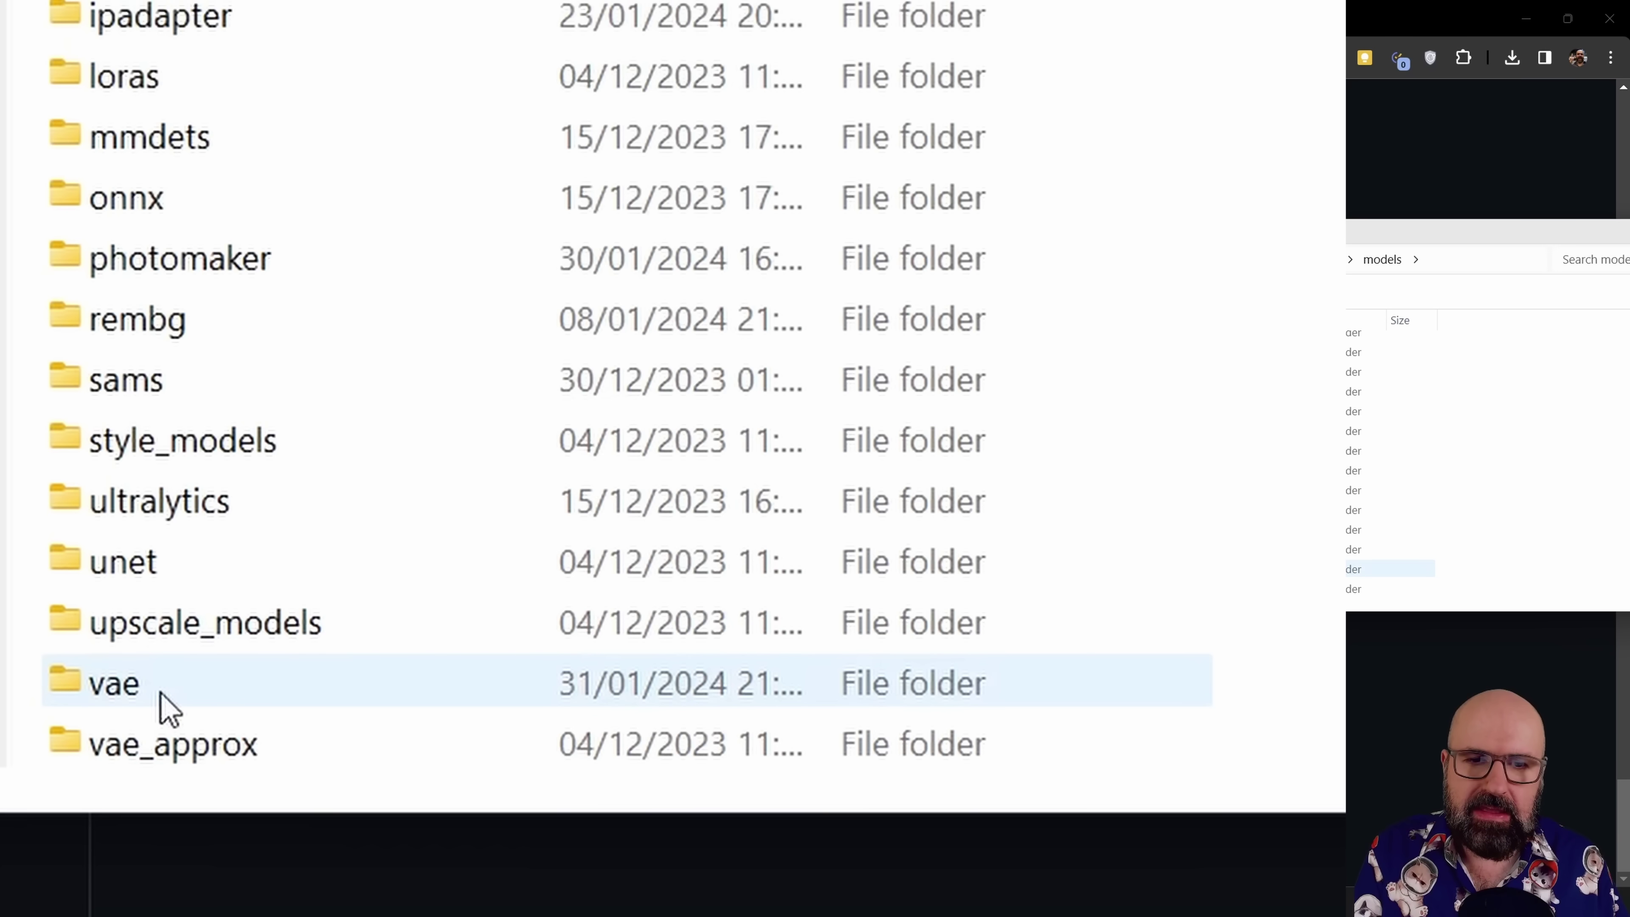
double_click(163, 706)
Open the sd-vae-ft-mse Hugging Face page in a new tab and view its files.
key("alt+Tab")
right_click(434, 806)
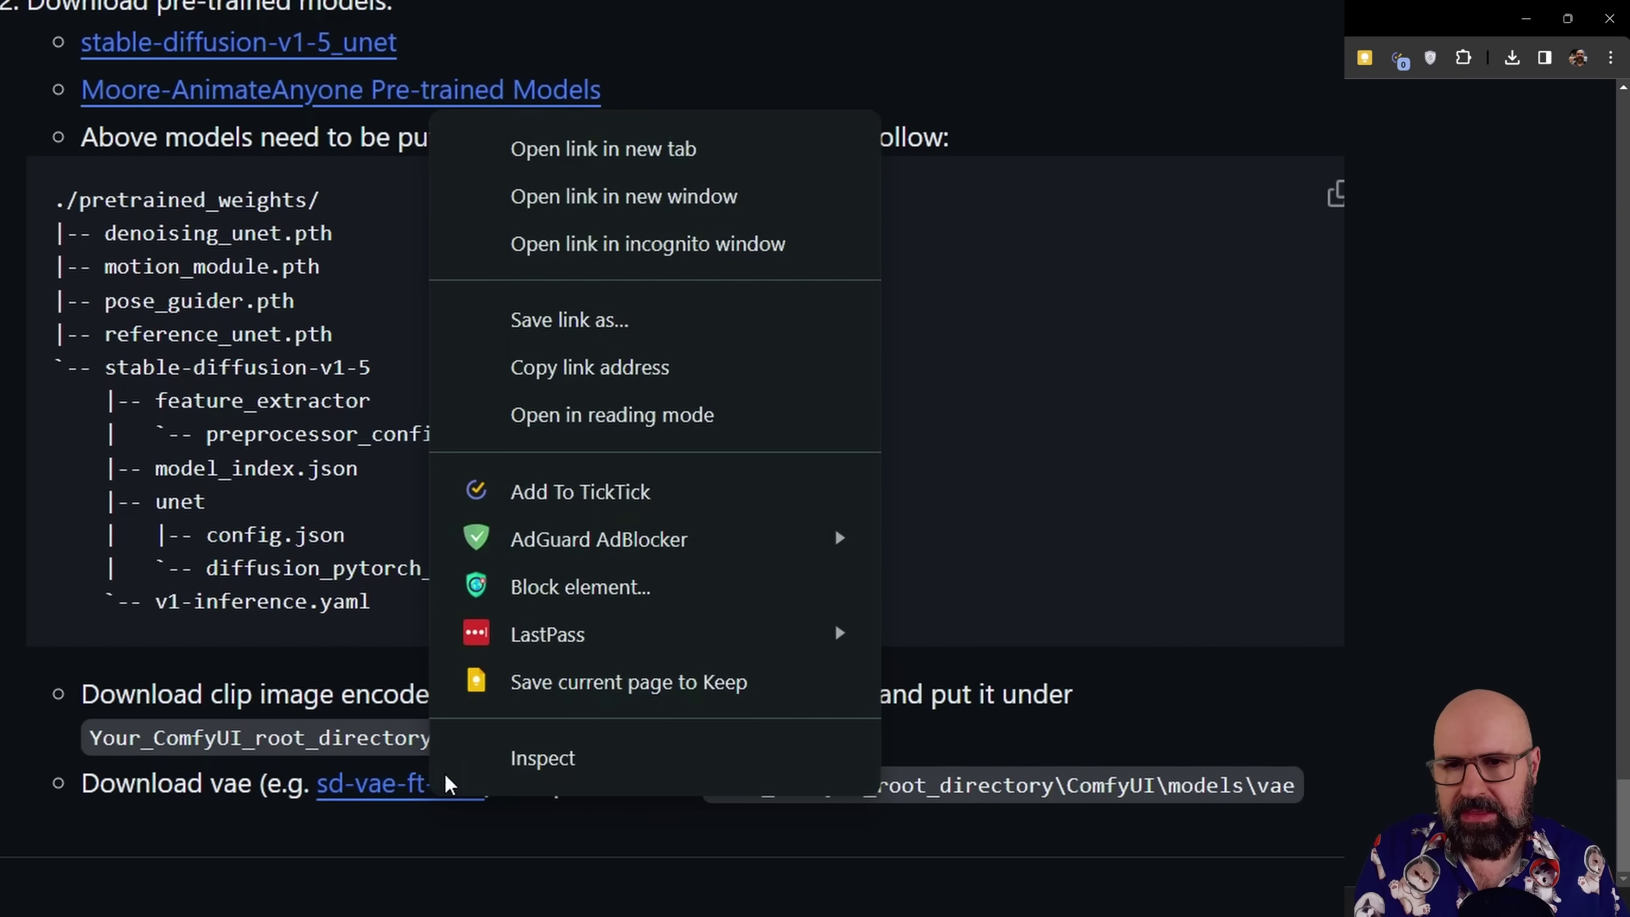
left_click(643, 153)
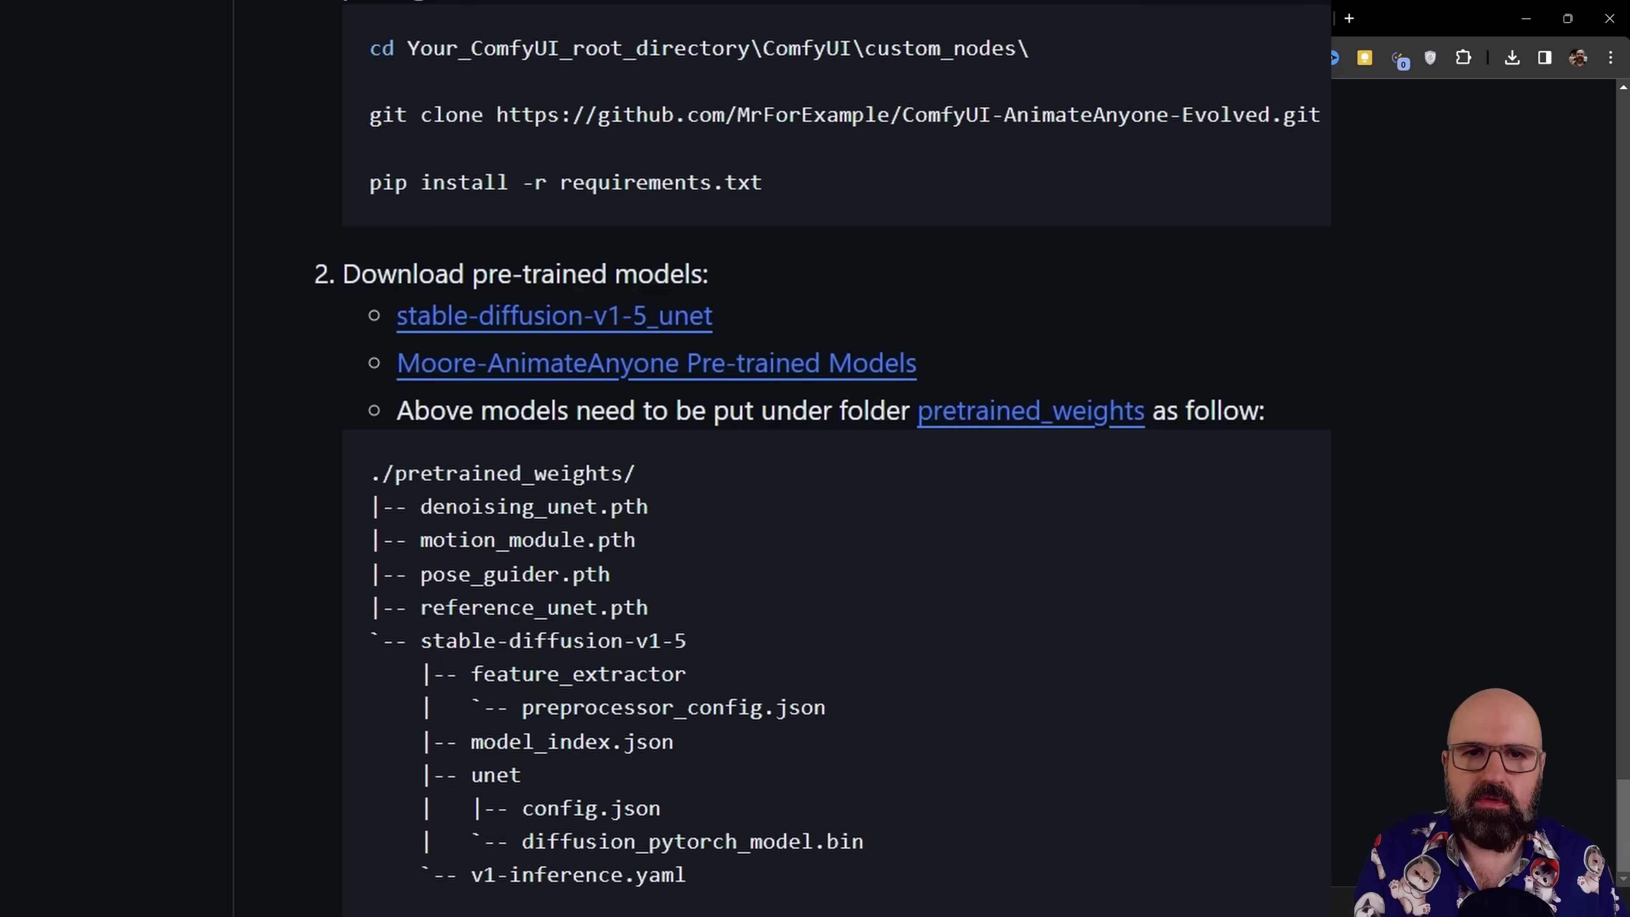
key("ctrl+Tab")
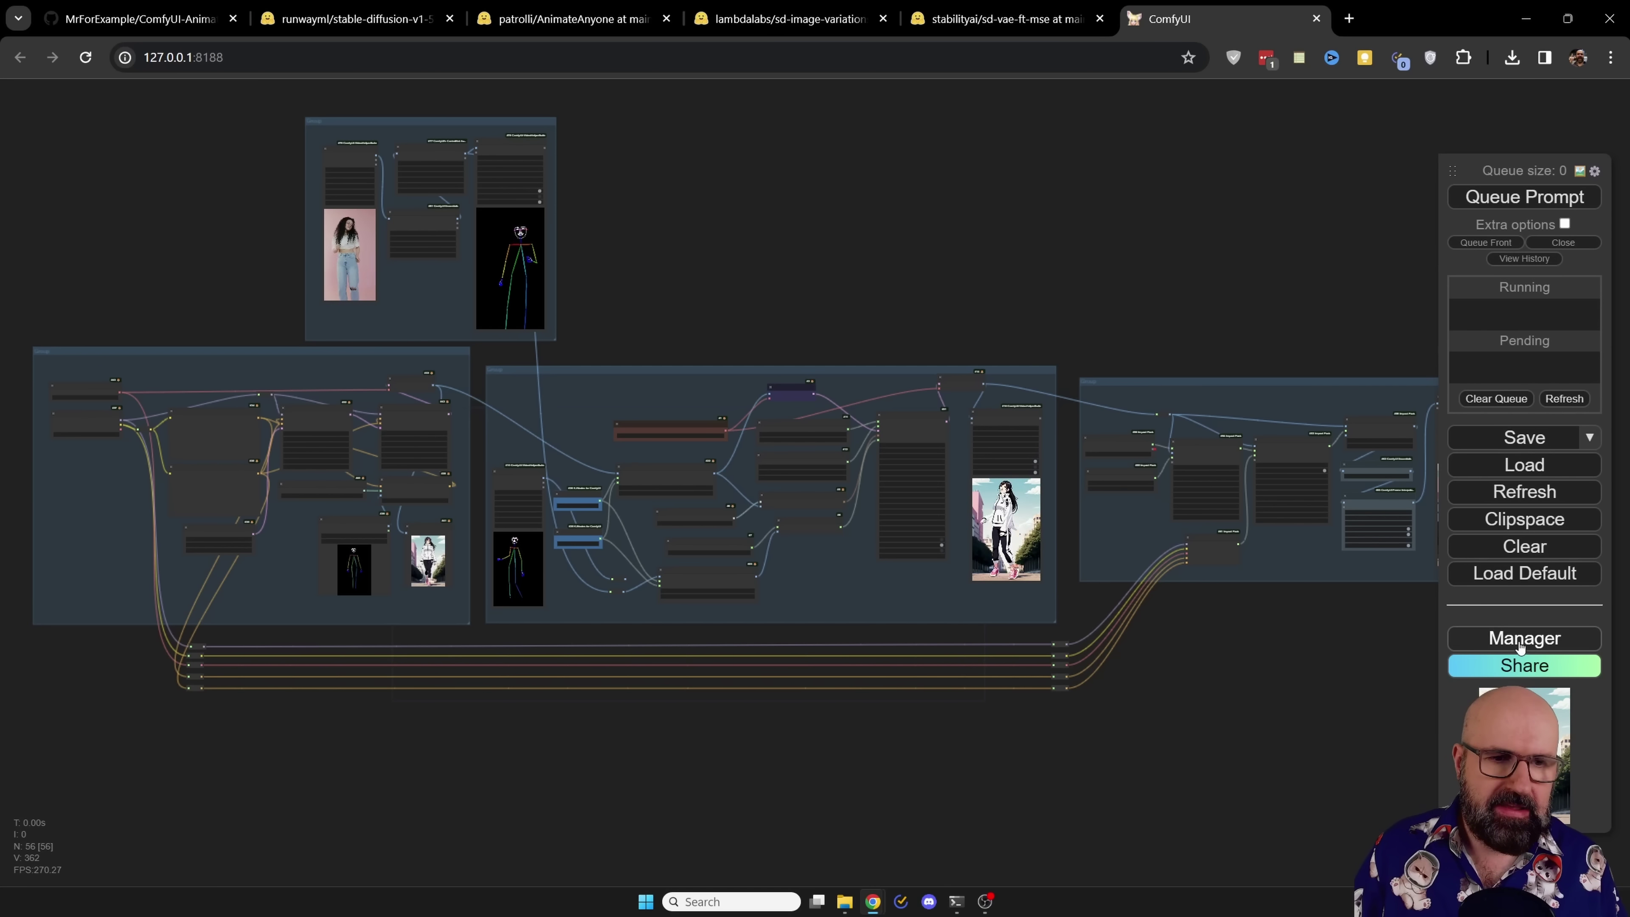
left_click(1544, 646)
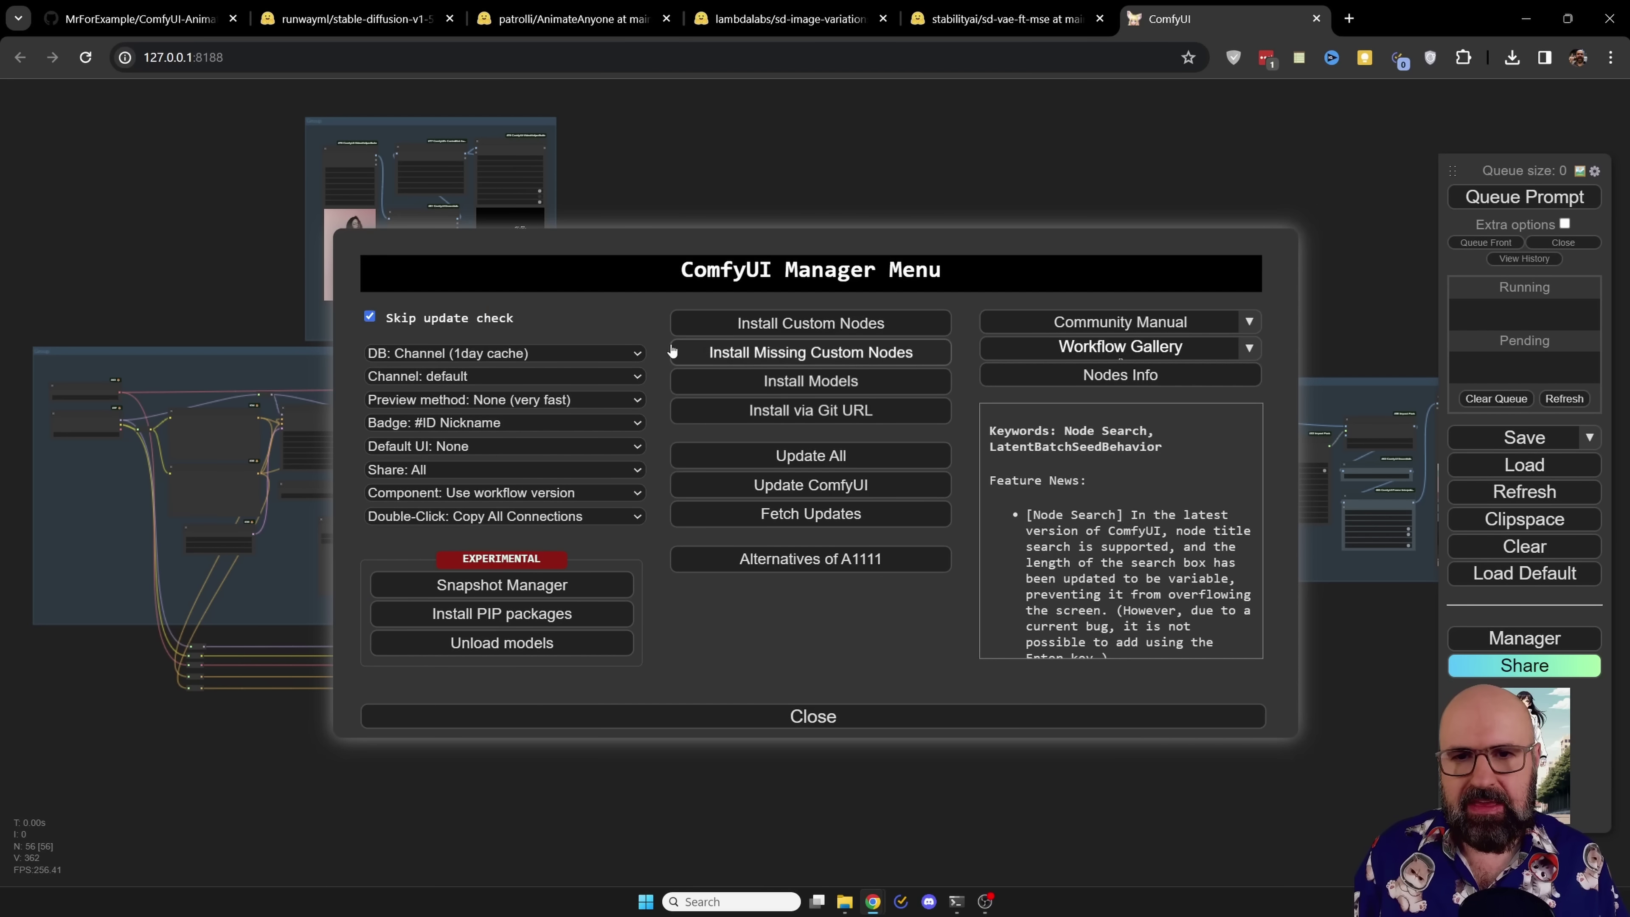
left_click(885, 361)
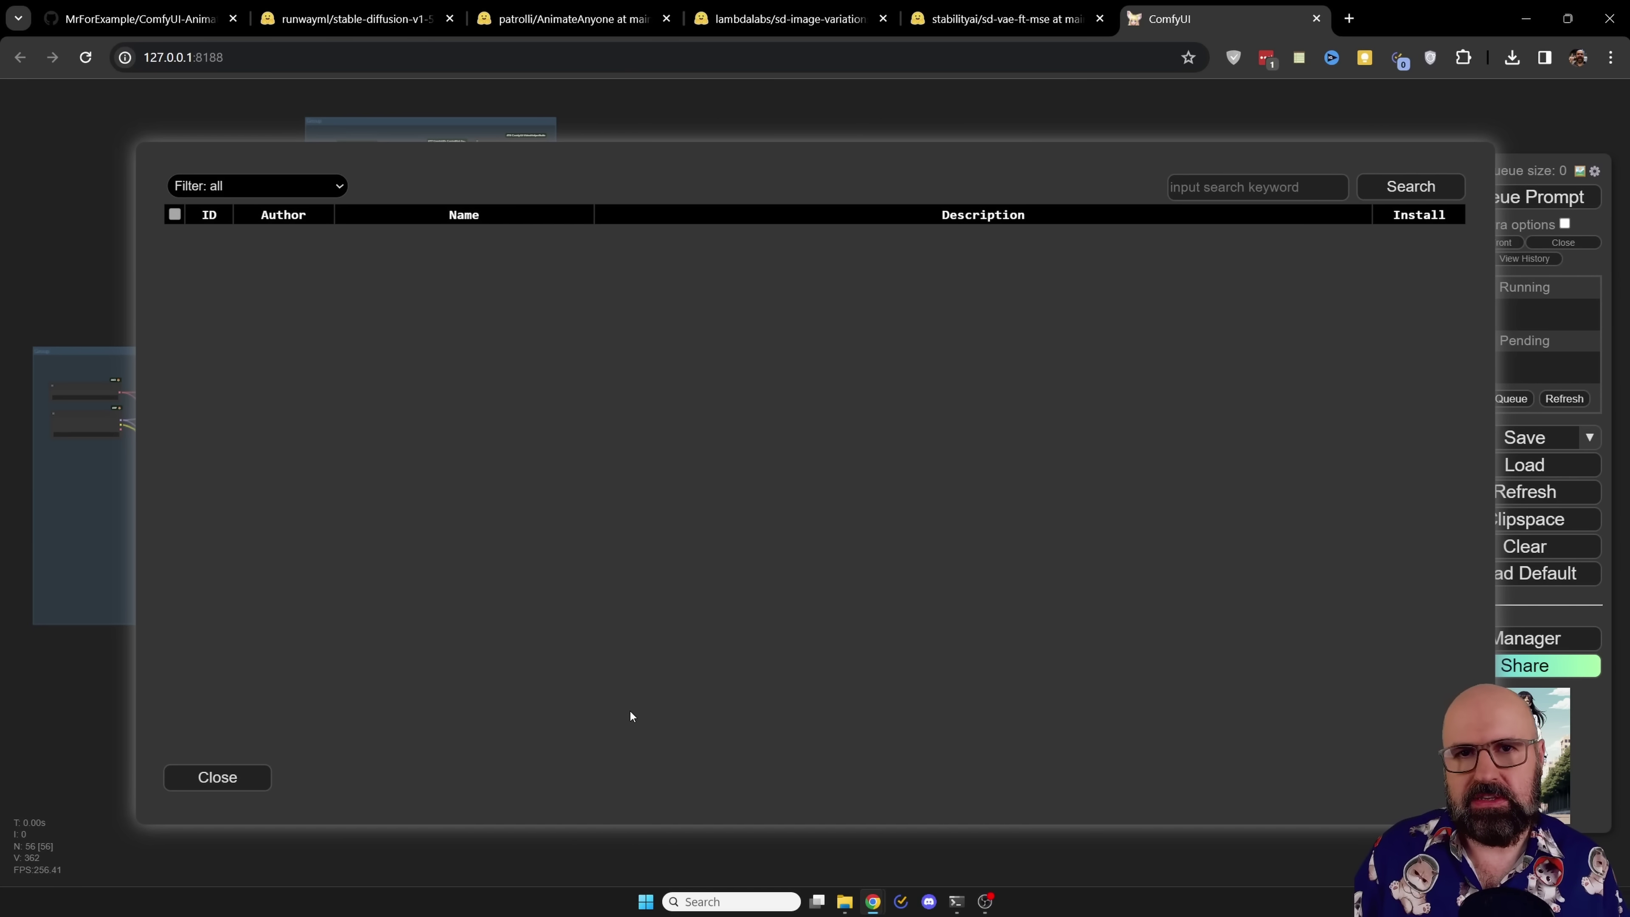
left_click(247, 777)
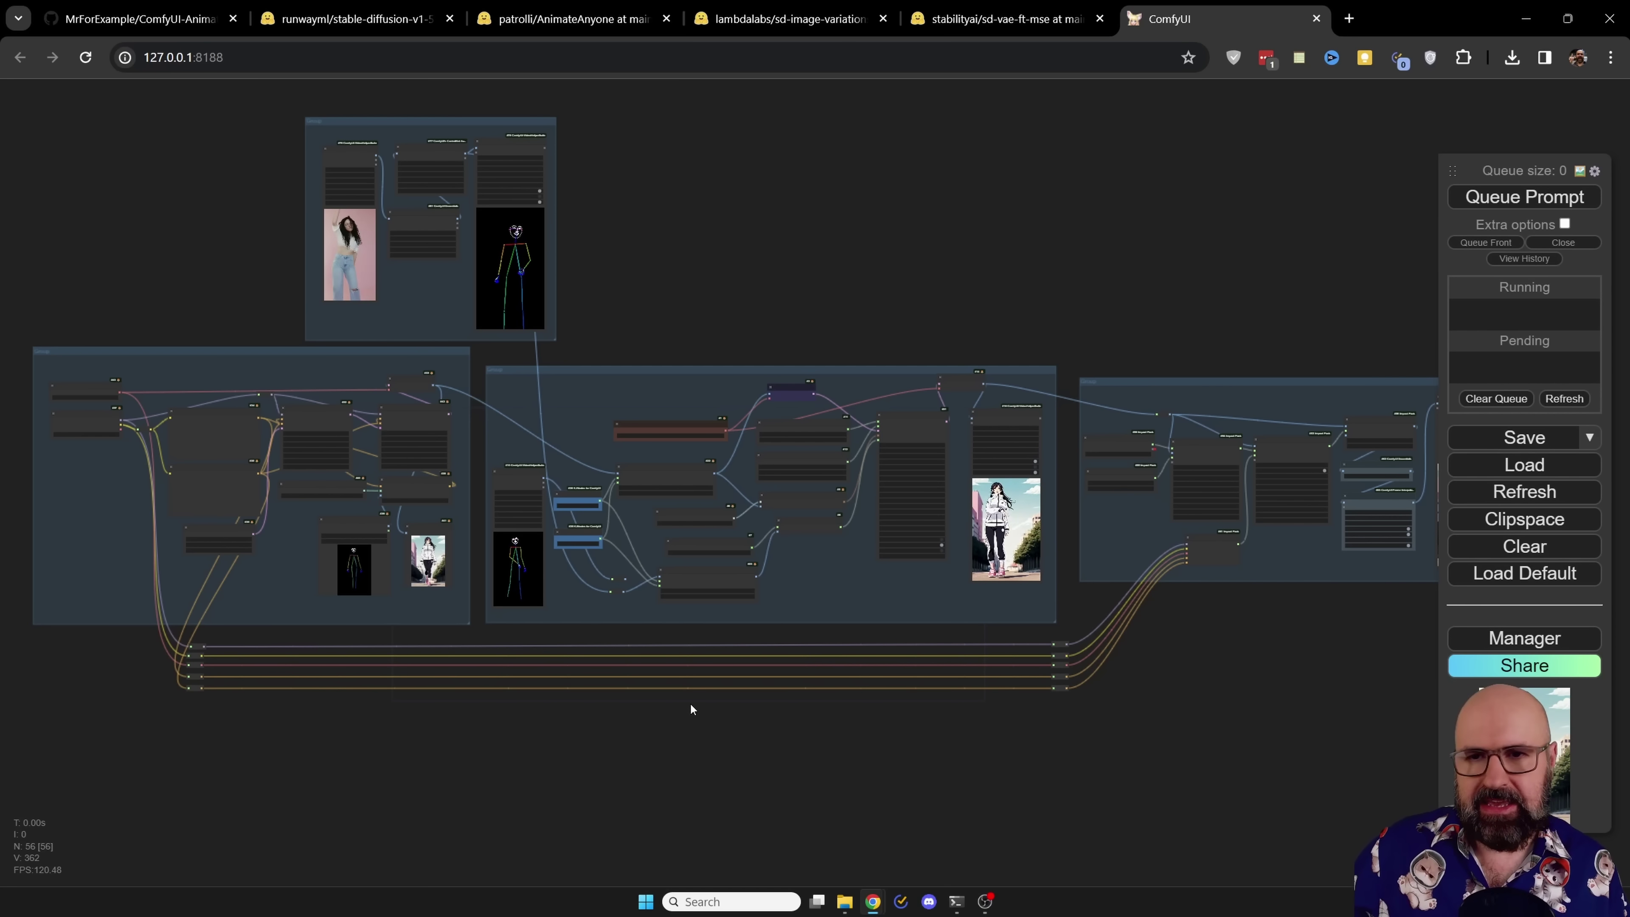
Shift the middle node group up and to the right, and drop the left group slightly.
left_click_drag(670, 363, 685, 354)
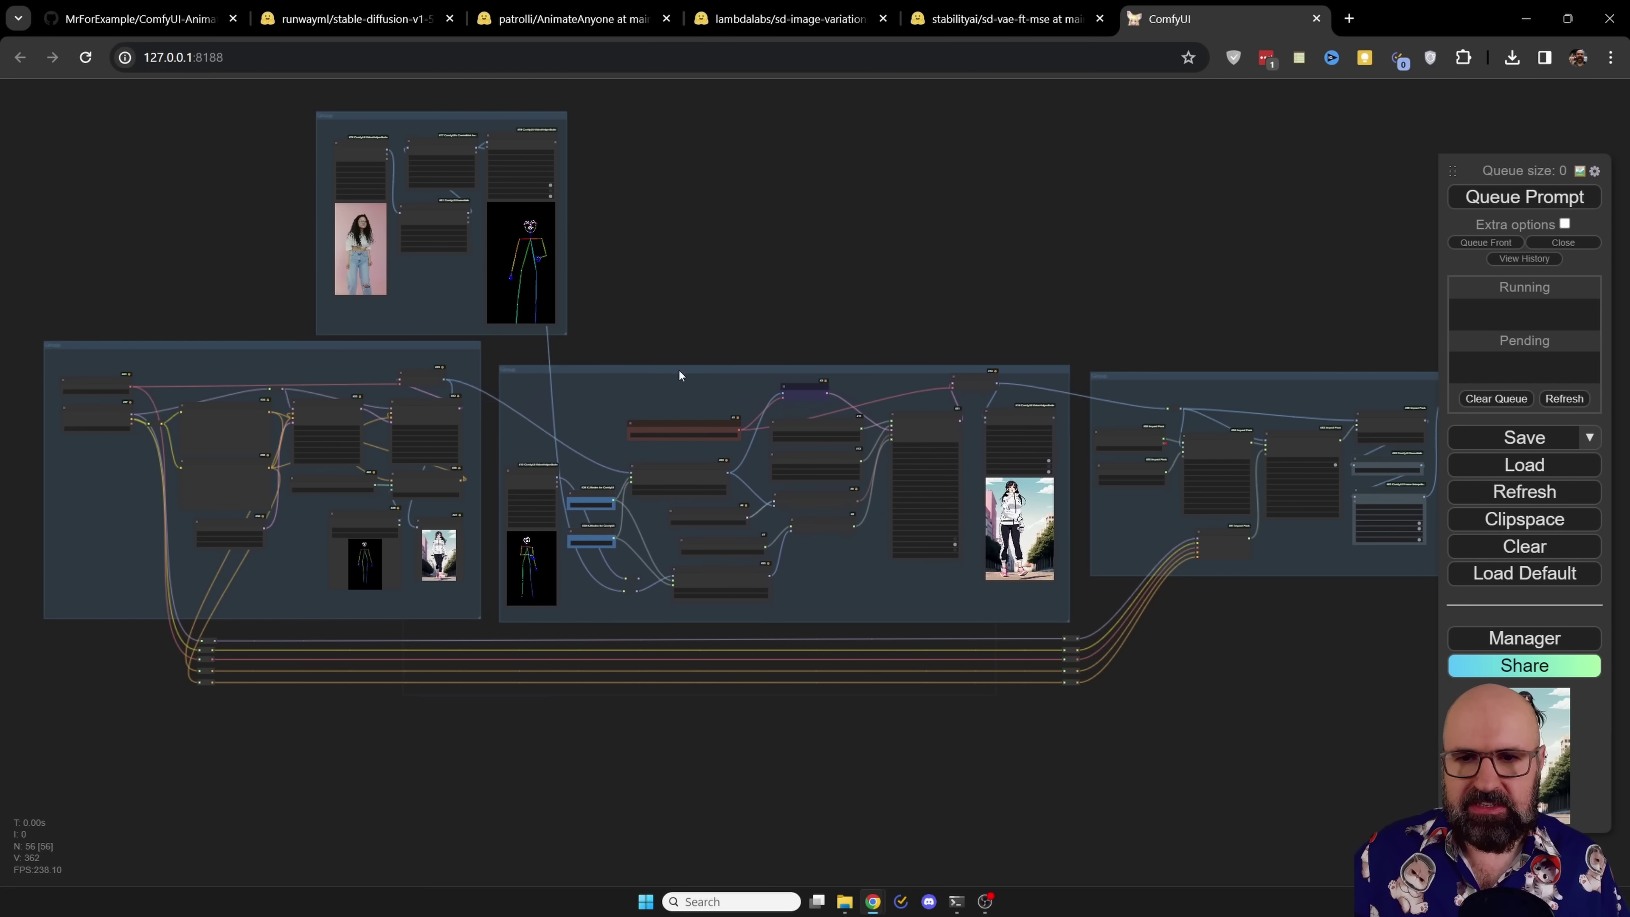
left_click_drag(683, 374, 683, 370)
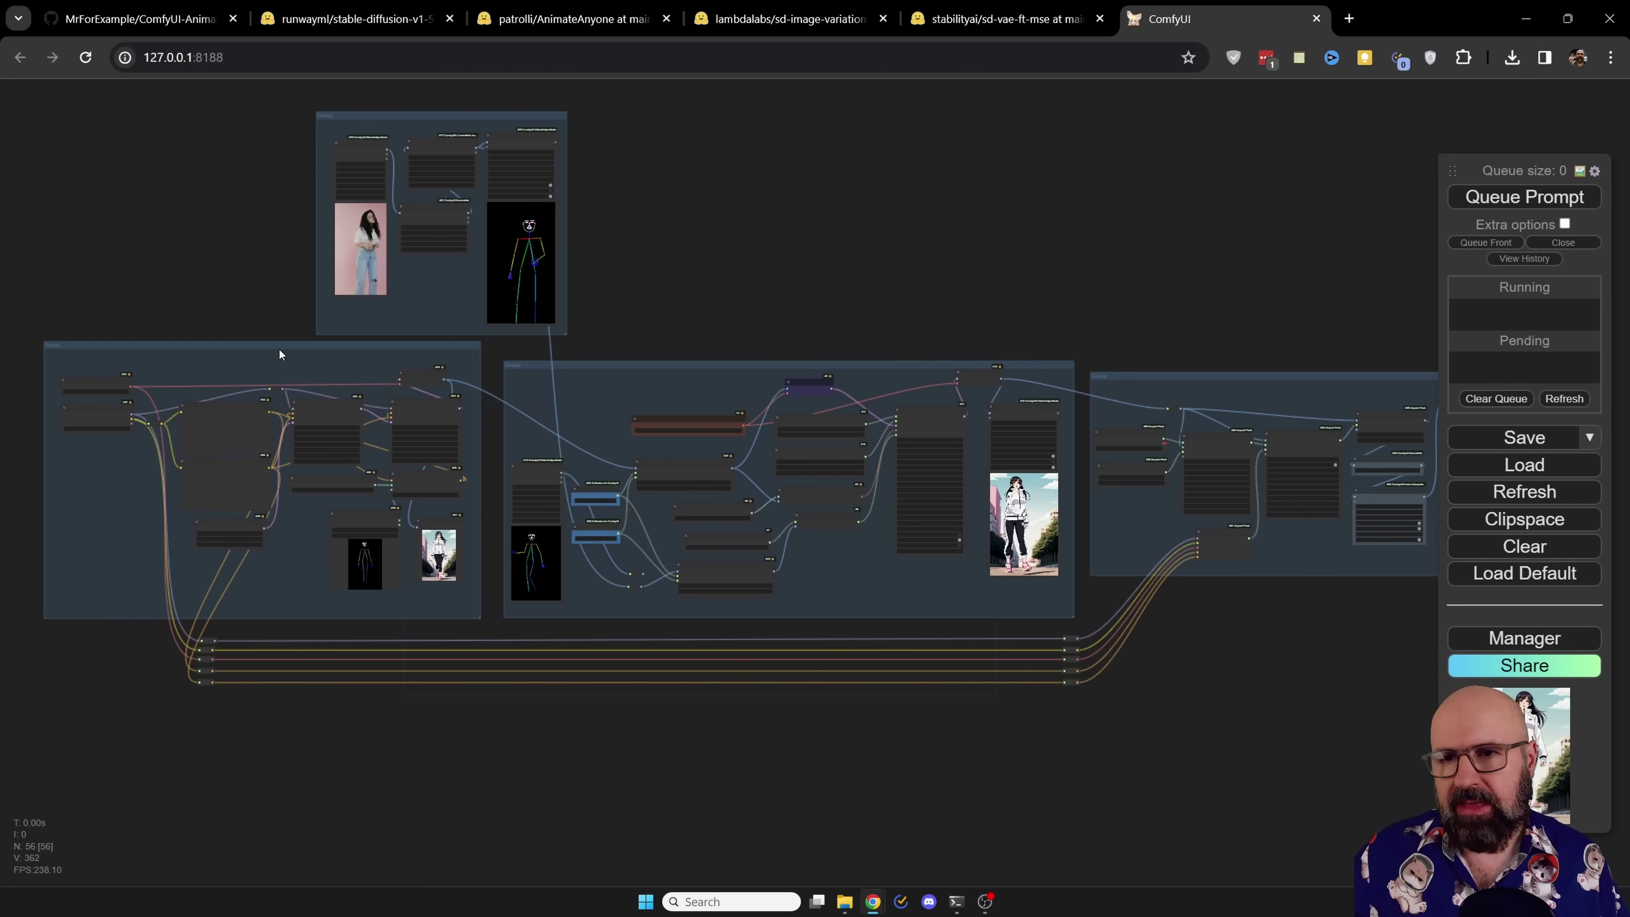
left_click_drag(279, 355, 278, 364)
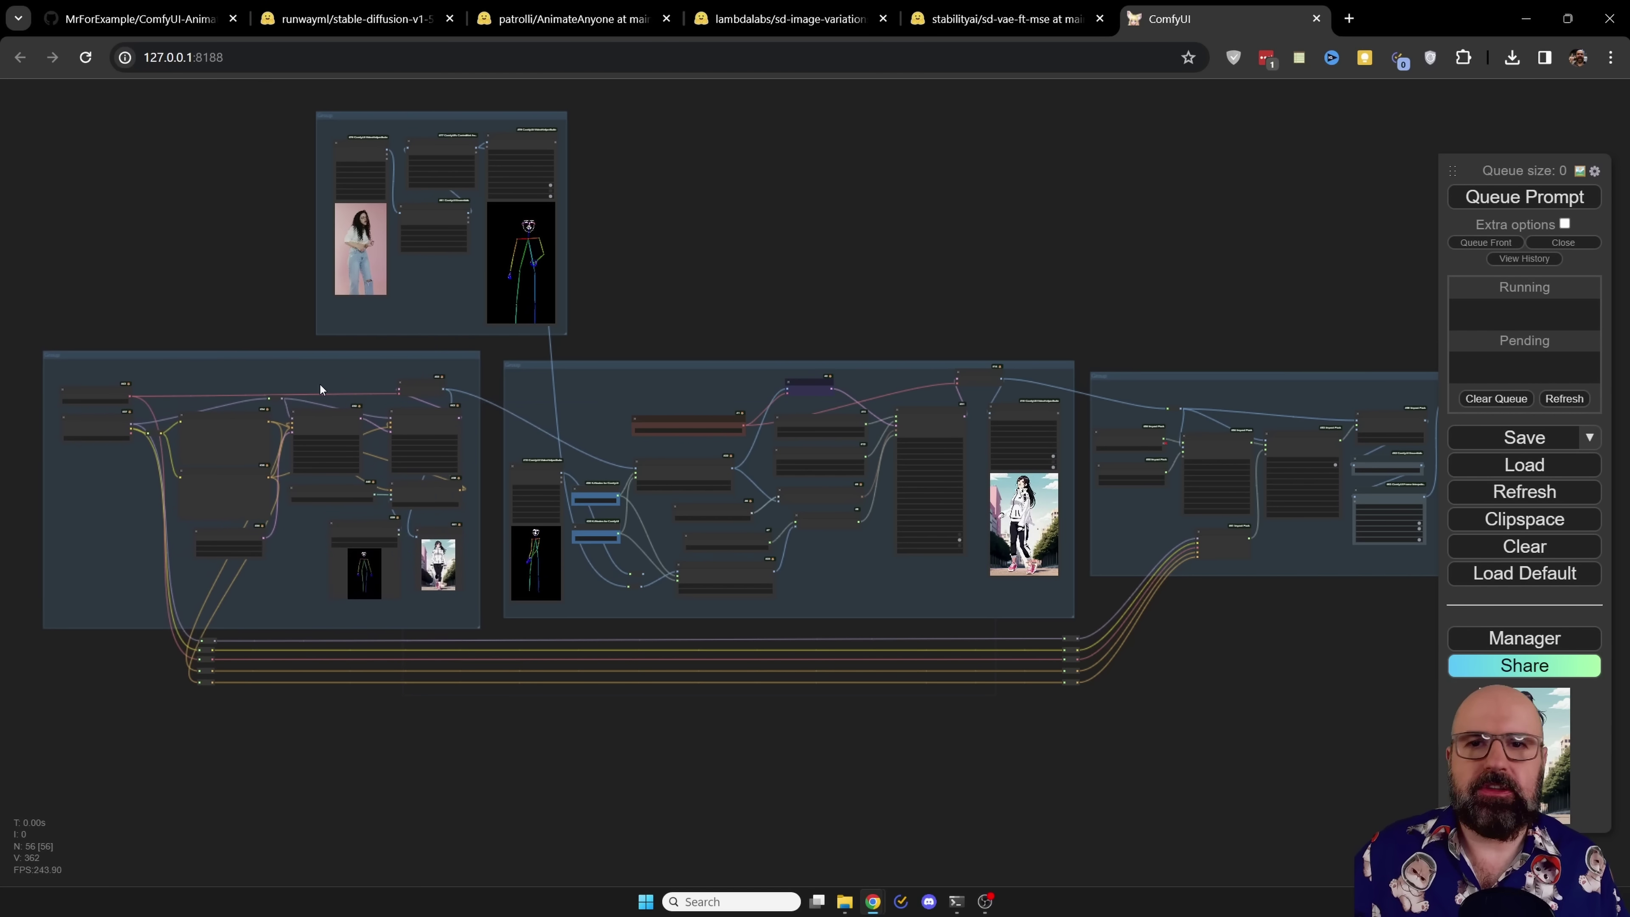
scroll(251, 727, "up", 5)
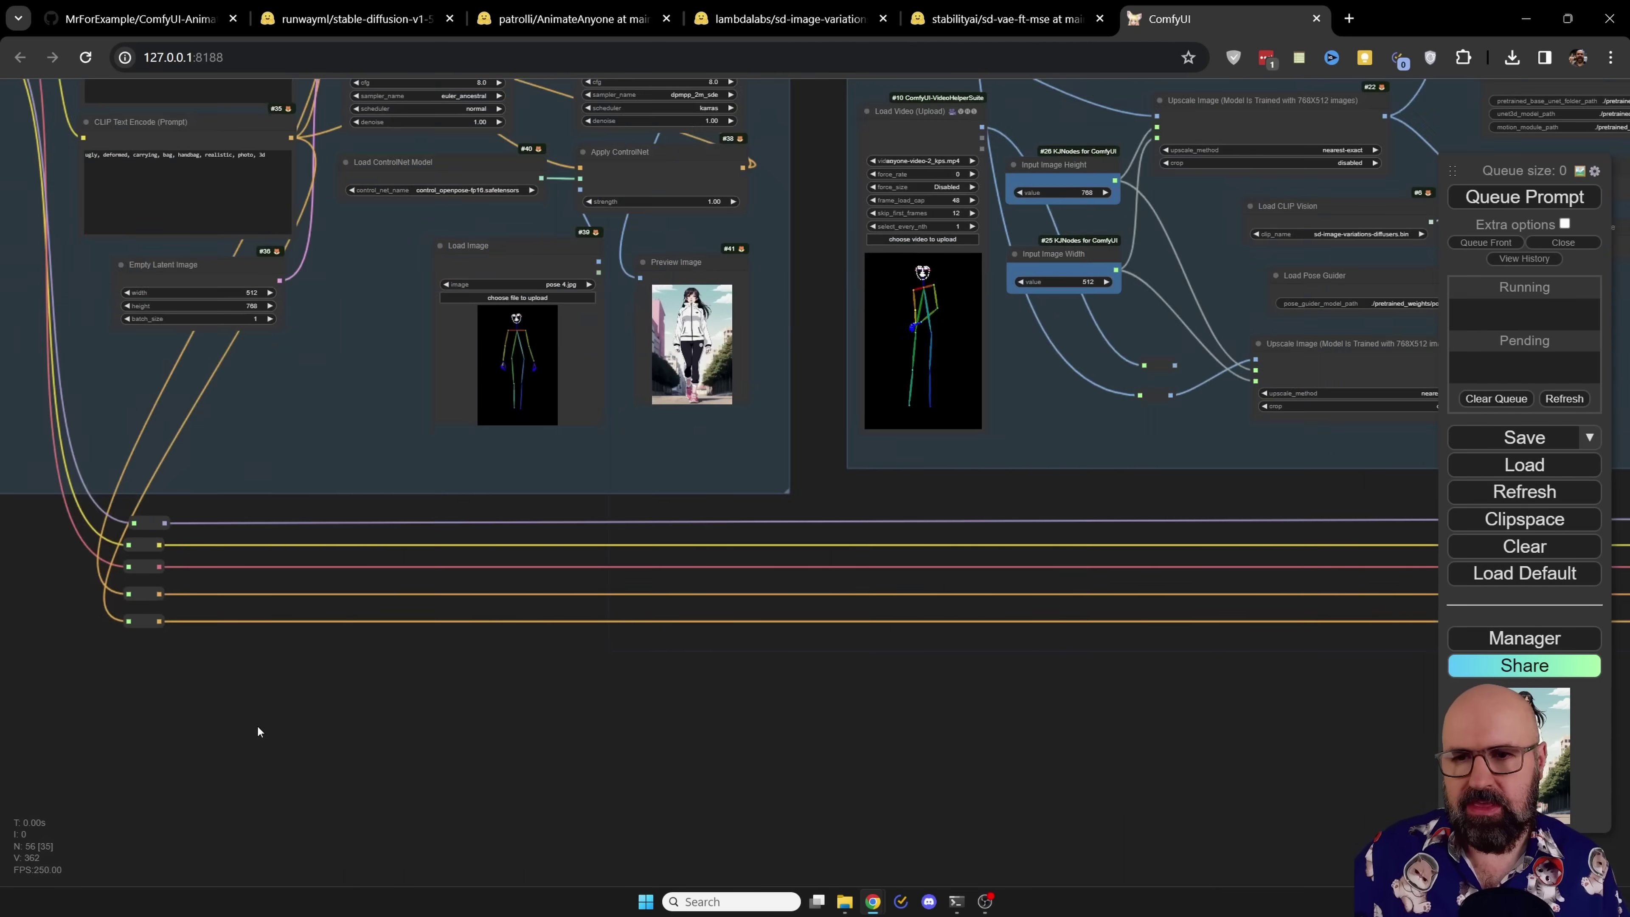
left_click_drag(258, 723, 699, 827)
left_click_drag(17, 327, 0, 490)
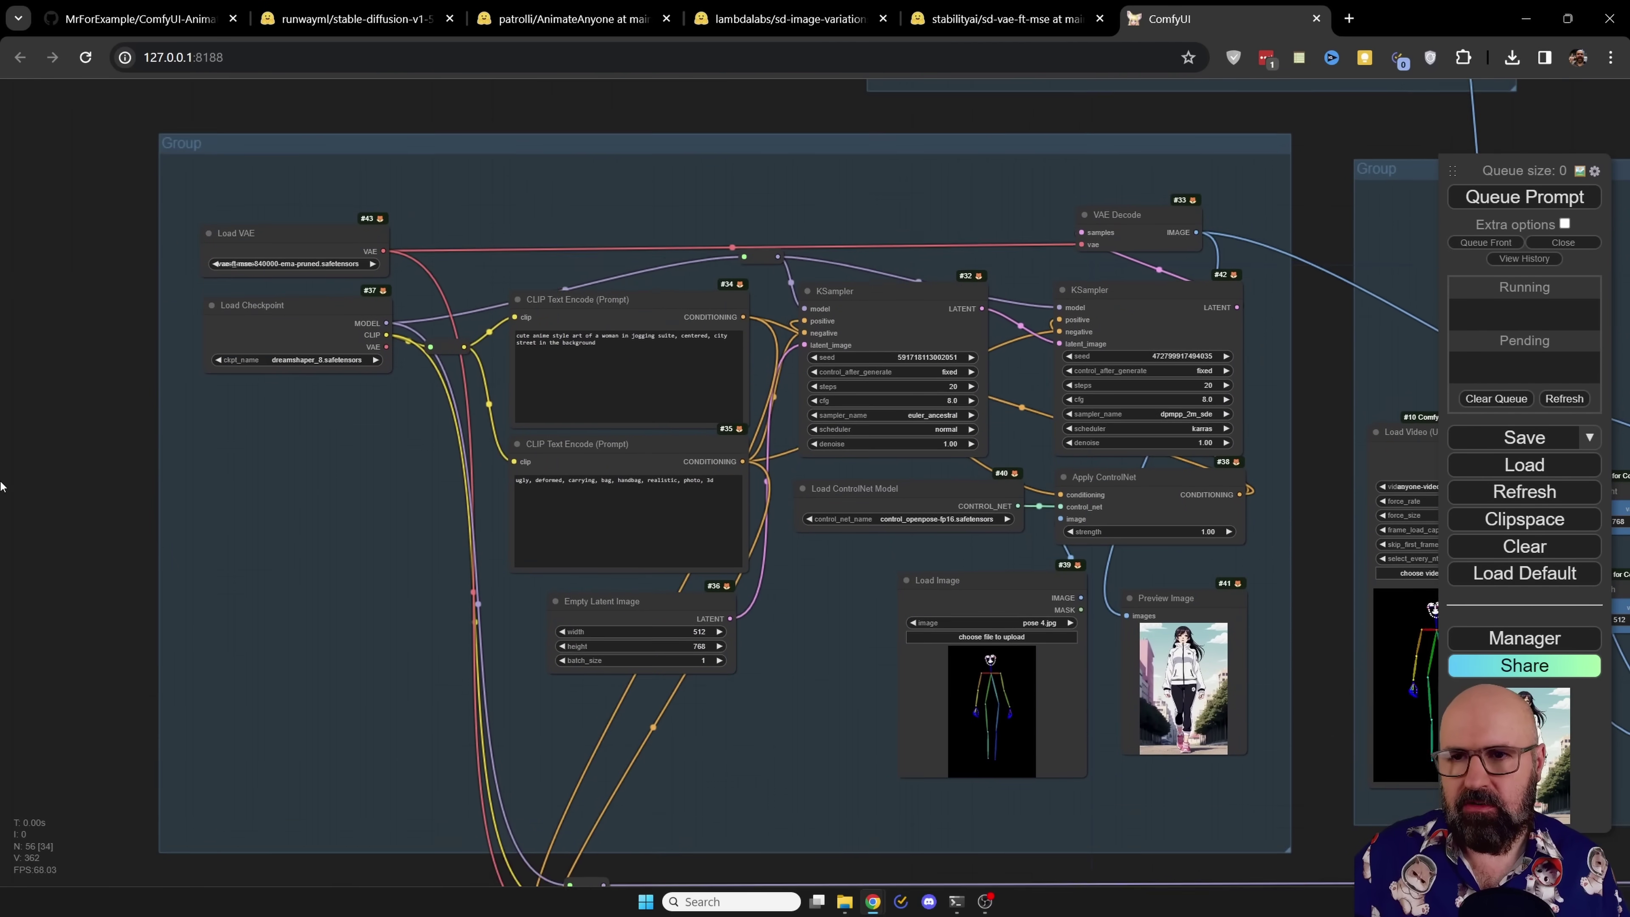
left_click_drag(84, 414, 5, 392)
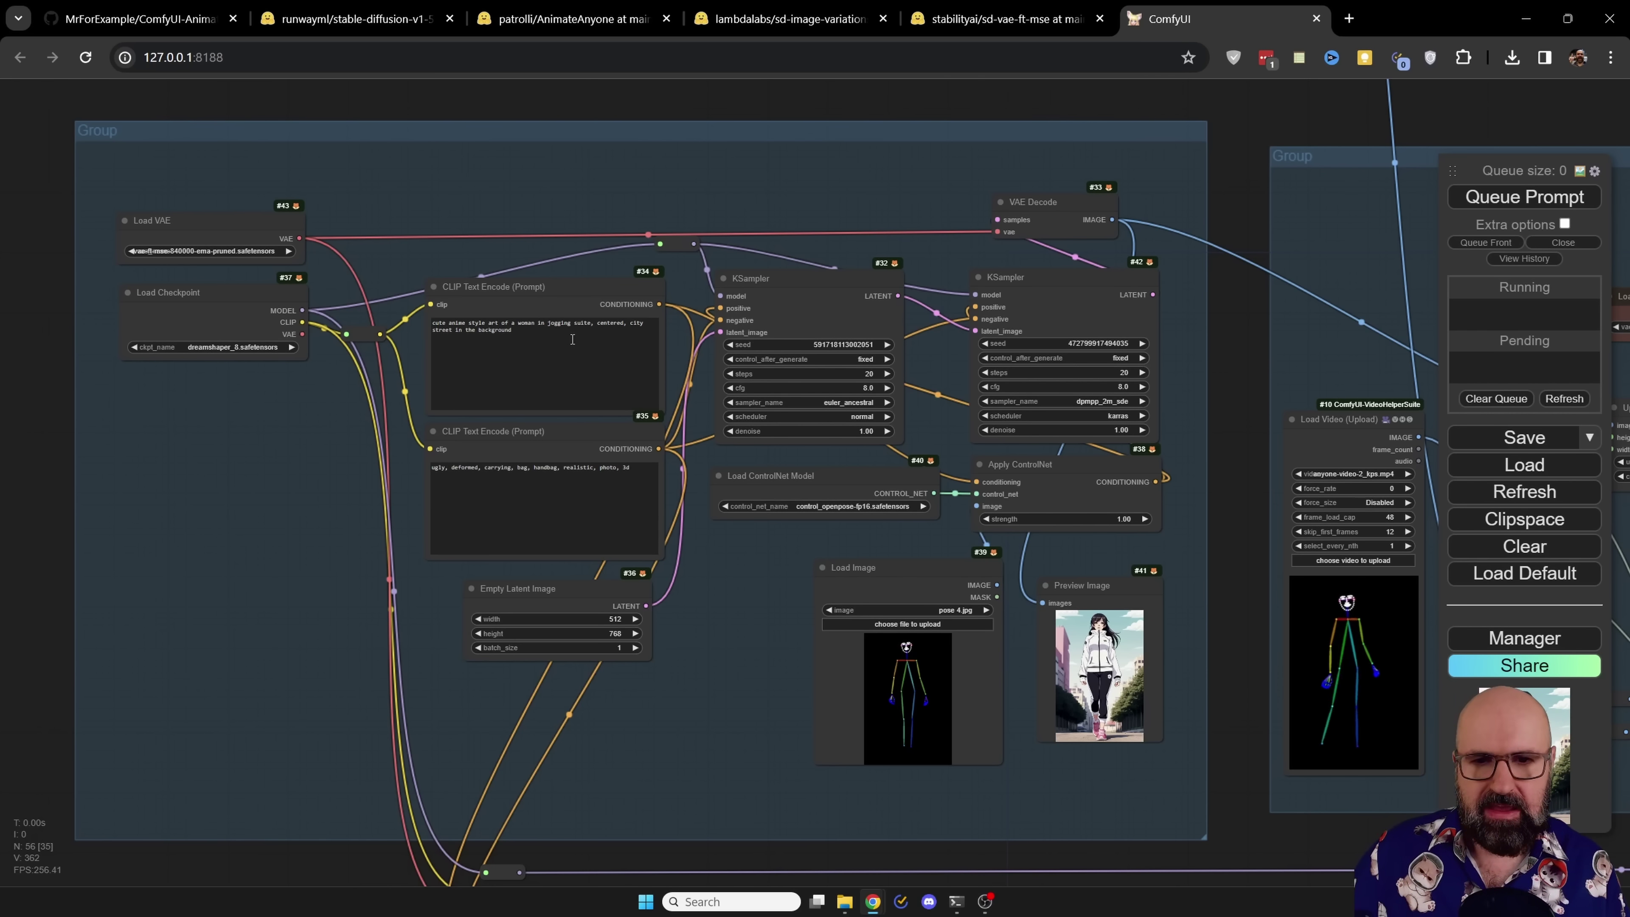
scroll(972, 777, "up", 9)
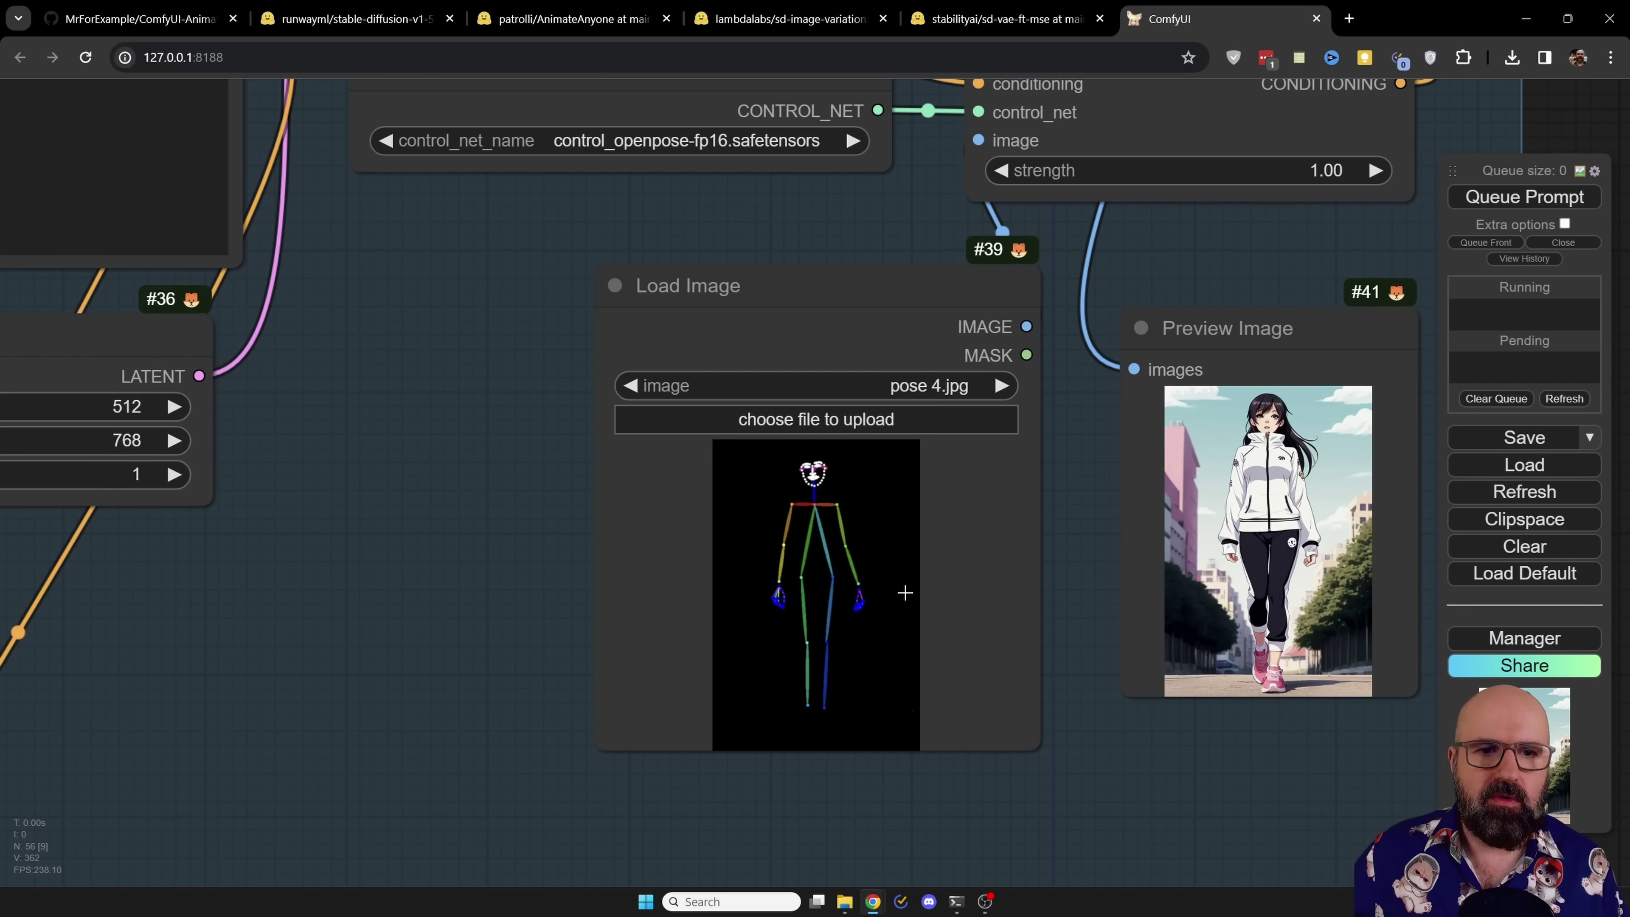
scroll(905, 592, "down", 10)
scroll(1239, 397, "up", 3)
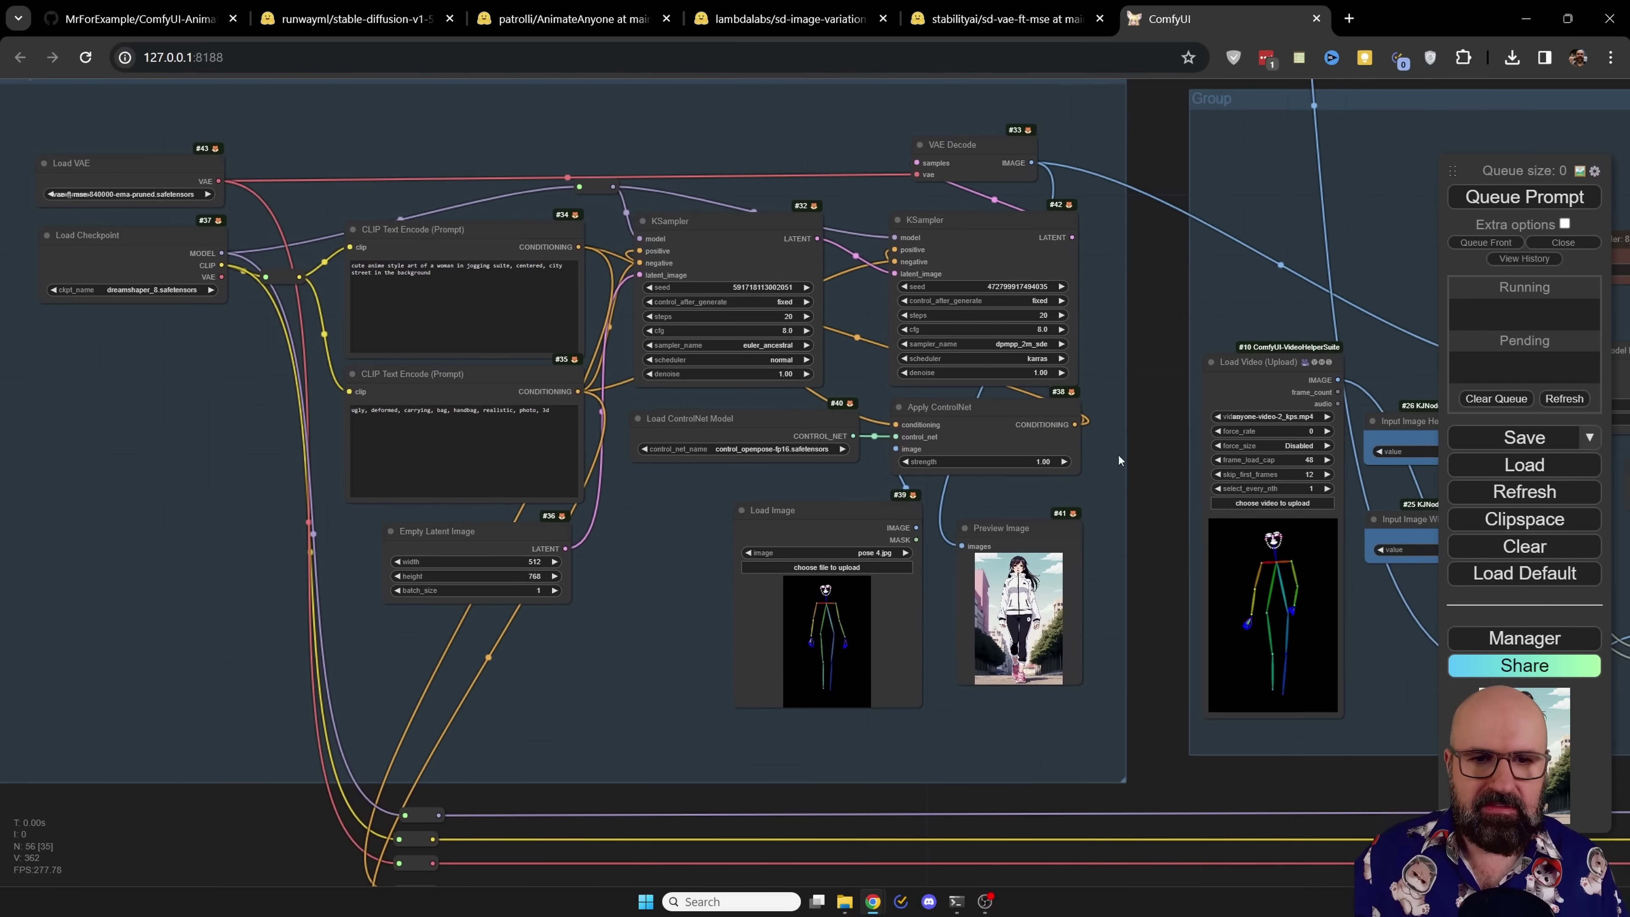
scroll(1052, 620, "up", 6)
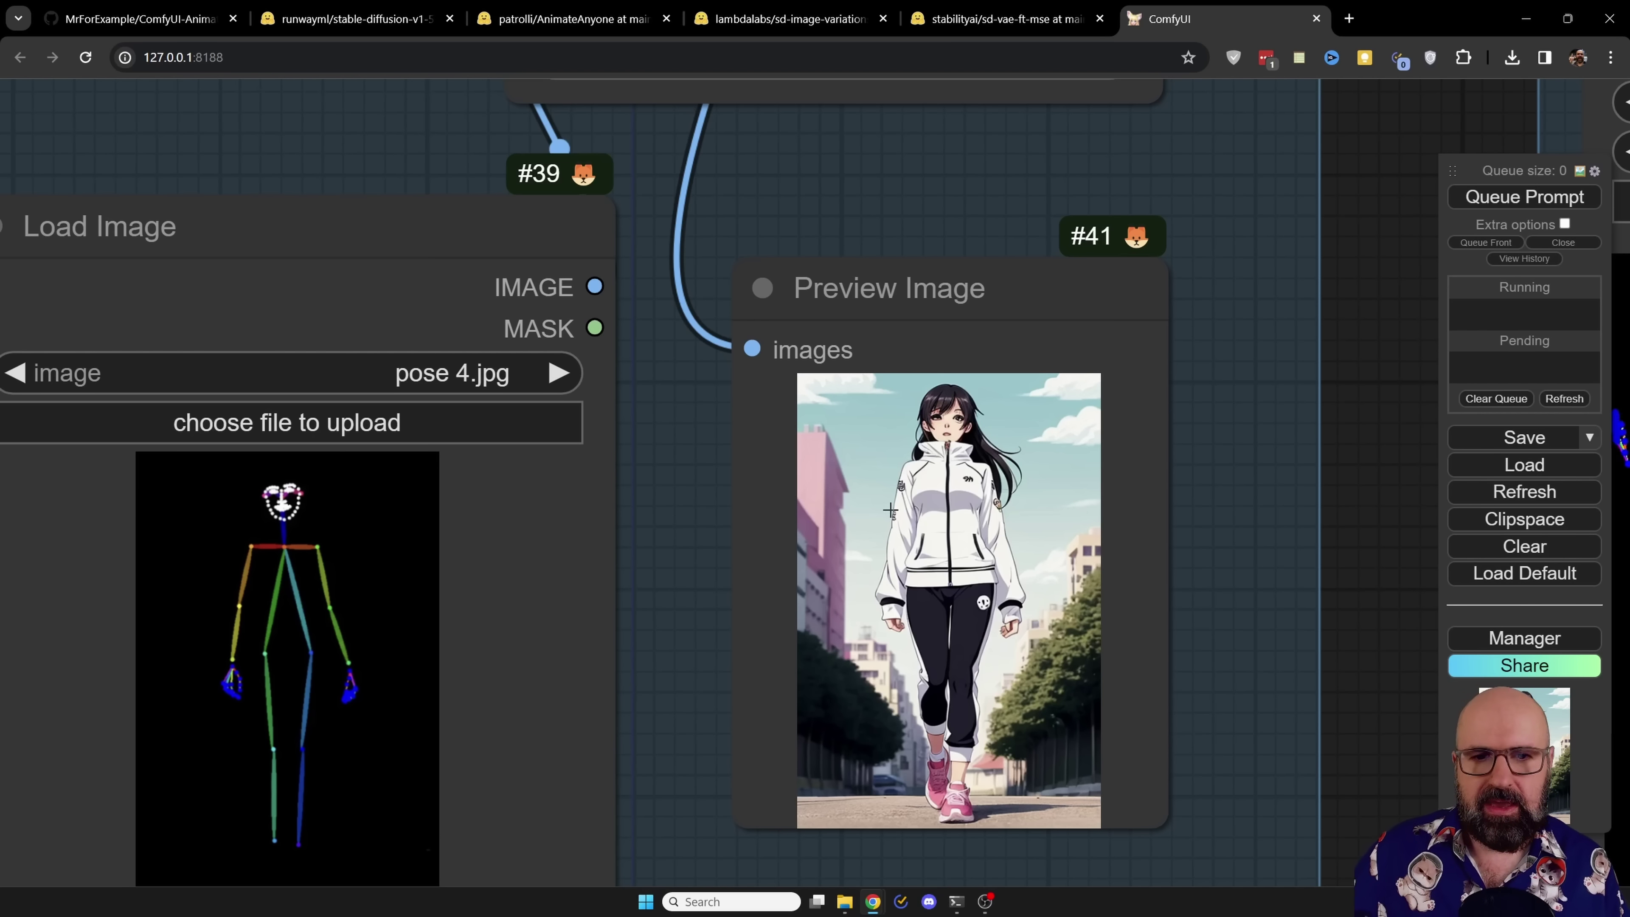
Reposition KSampler #32 a bit lower and KSampler #42 a bit up and left.
scroll(884, 364, "down", 5)
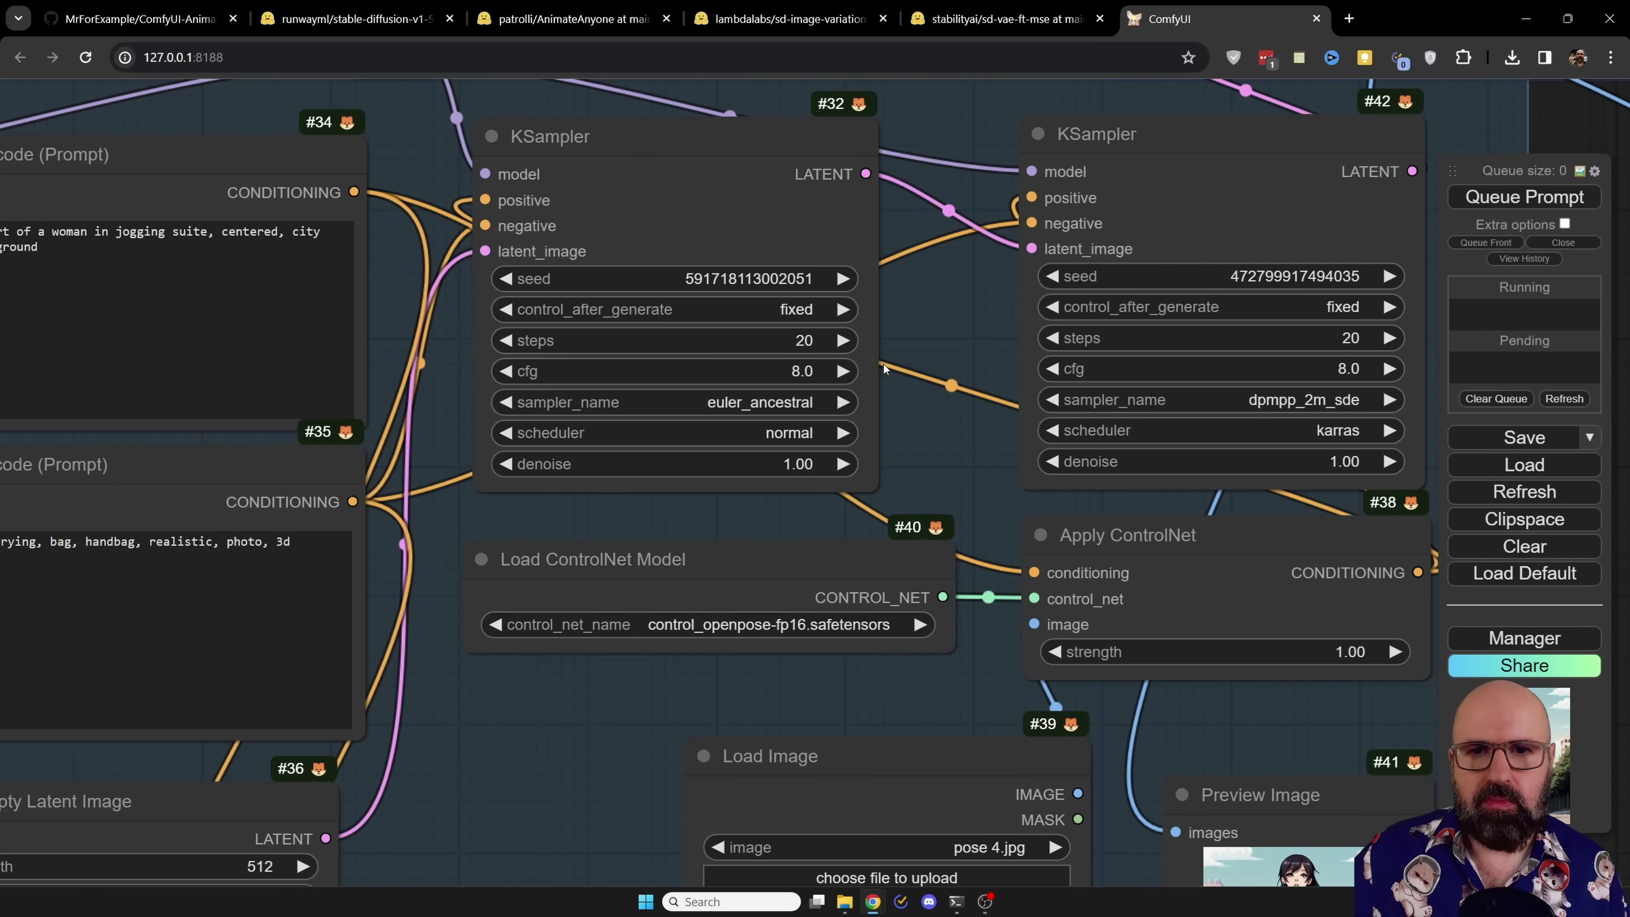
left_click_drag(642, 144, 642, 148)
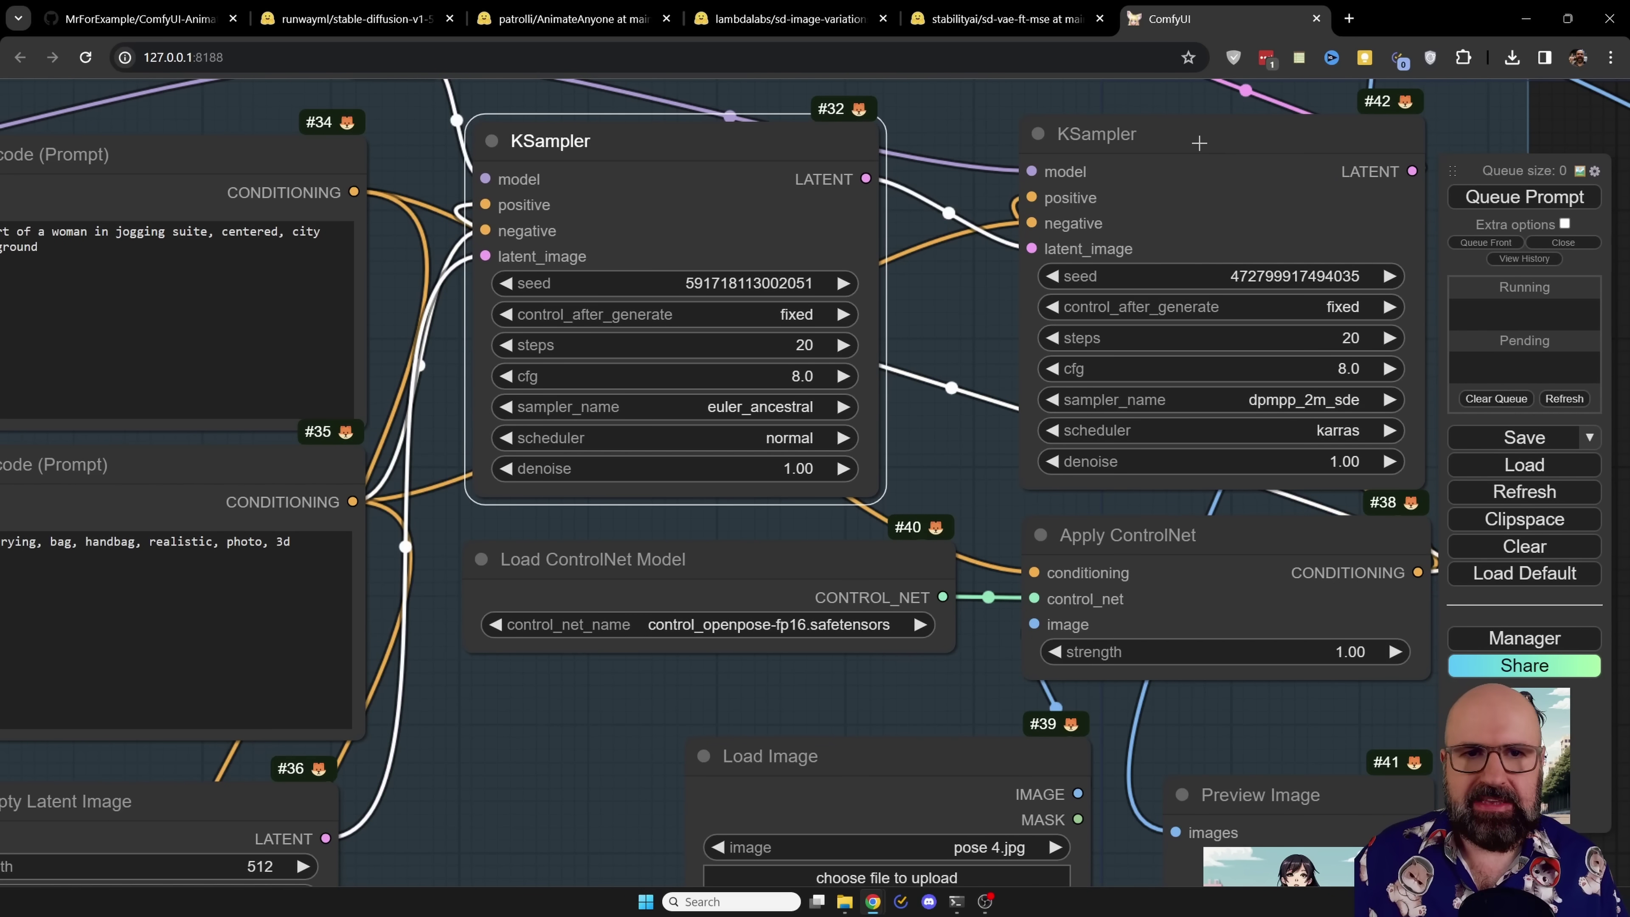
left_click_drag(1194, 142, 1192, 140)
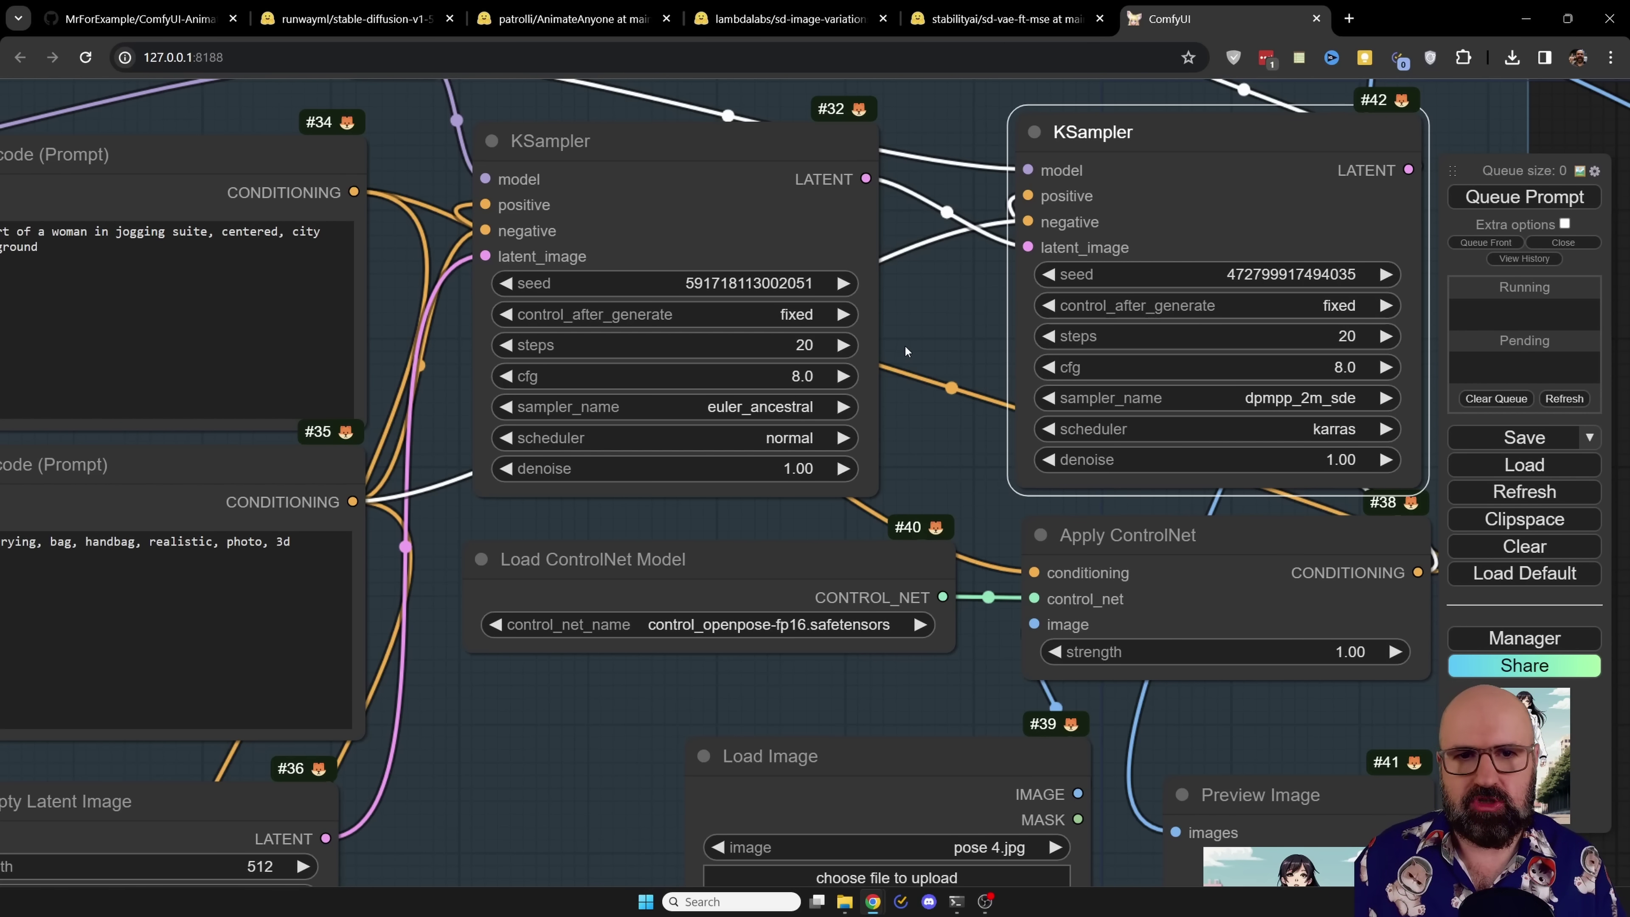
scroll(911, 344, "down", 5)
left_click_drag(910, 344, 381, 162)
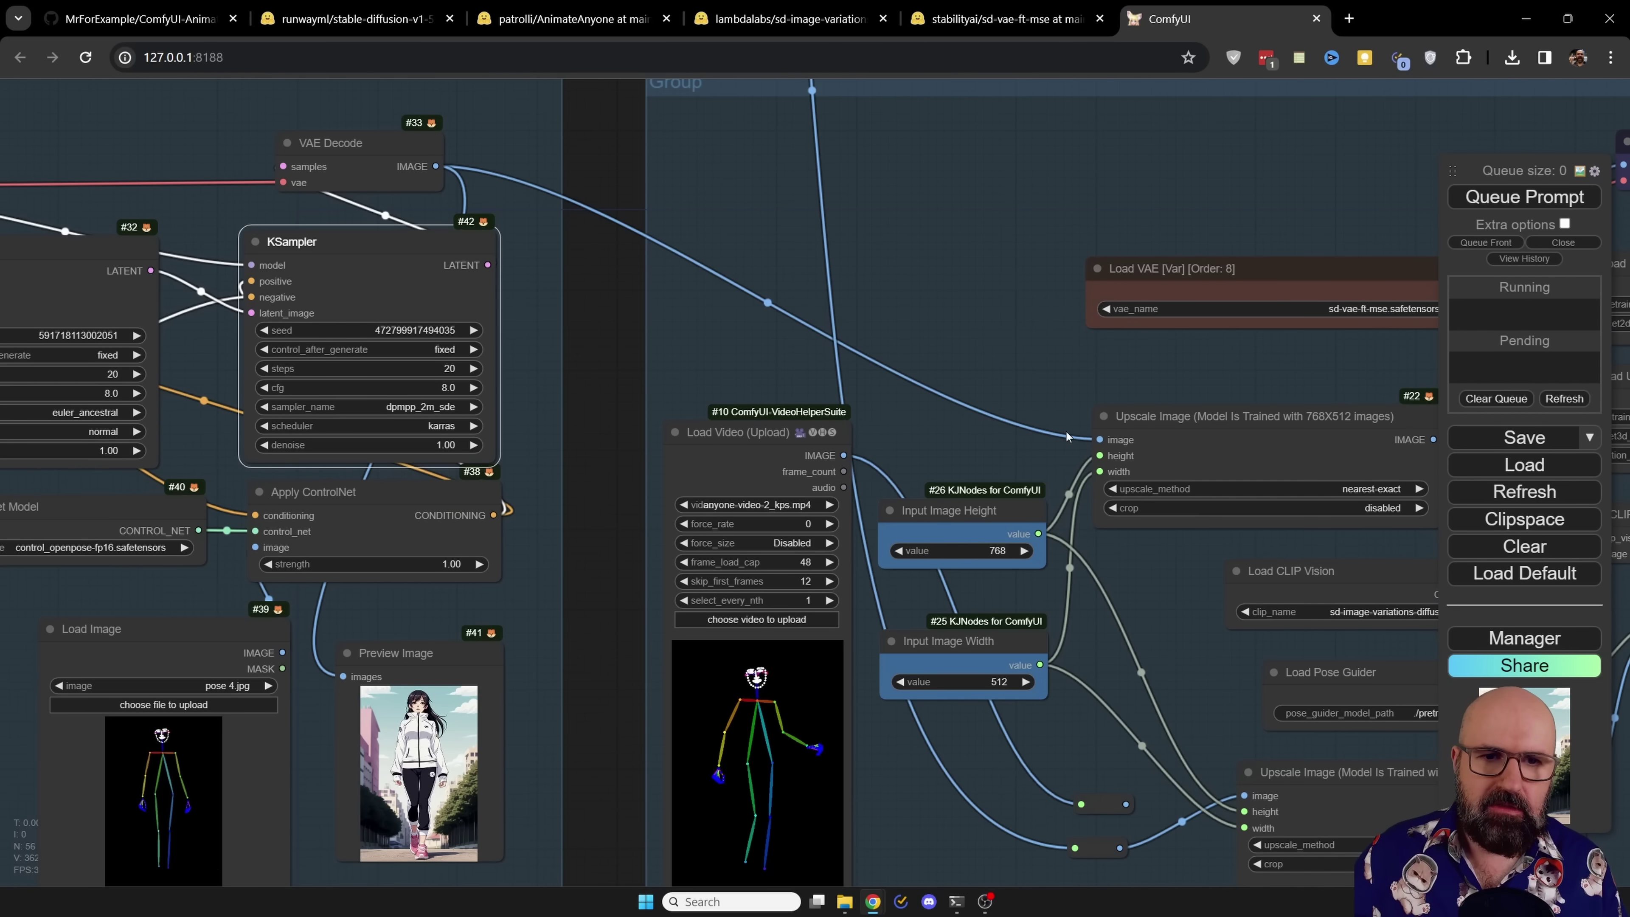
left_click_drag(1242, 429, 1240, 424)
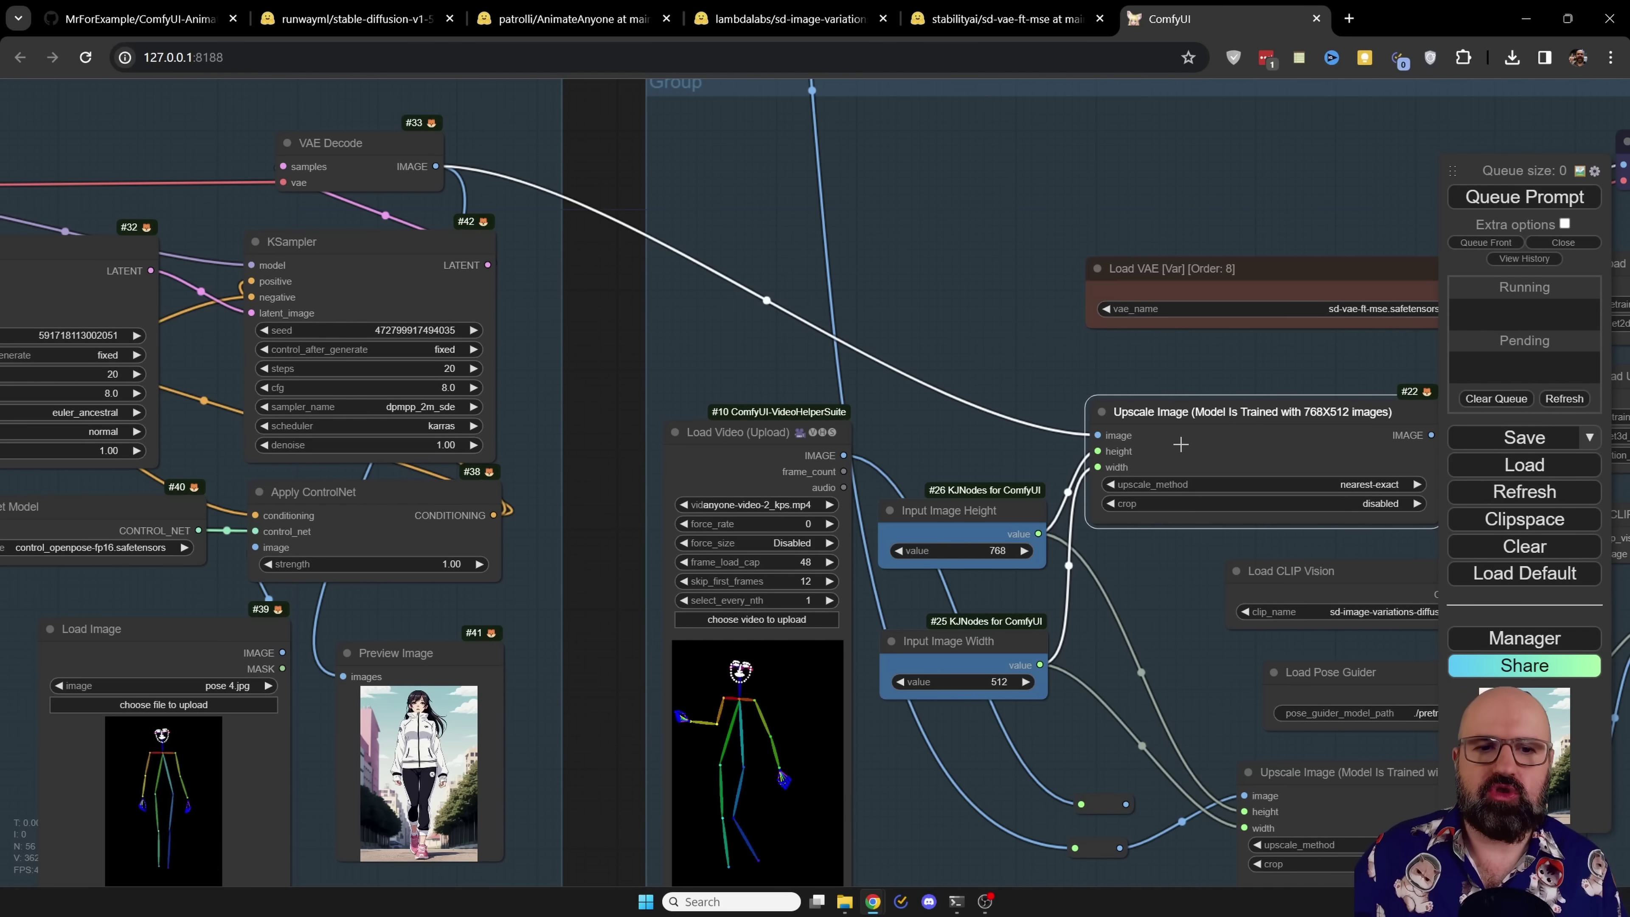
left_click_drag(603, 530, 412, 357)
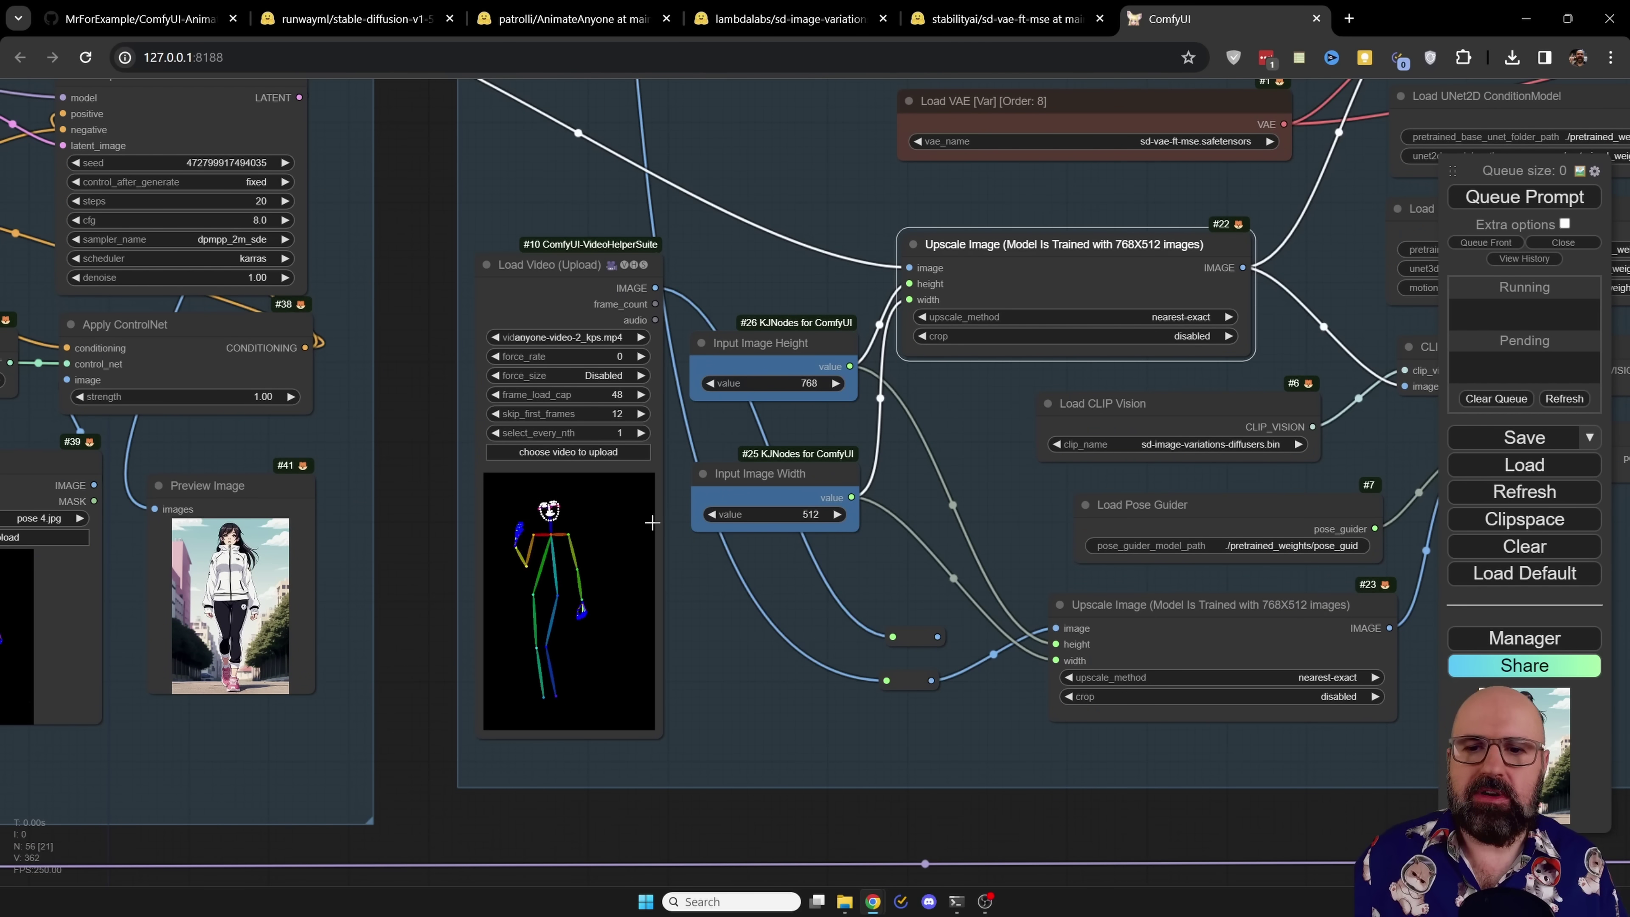
scroll(439, 582, "up", 4)
scroll(439, 581, "up", 2)
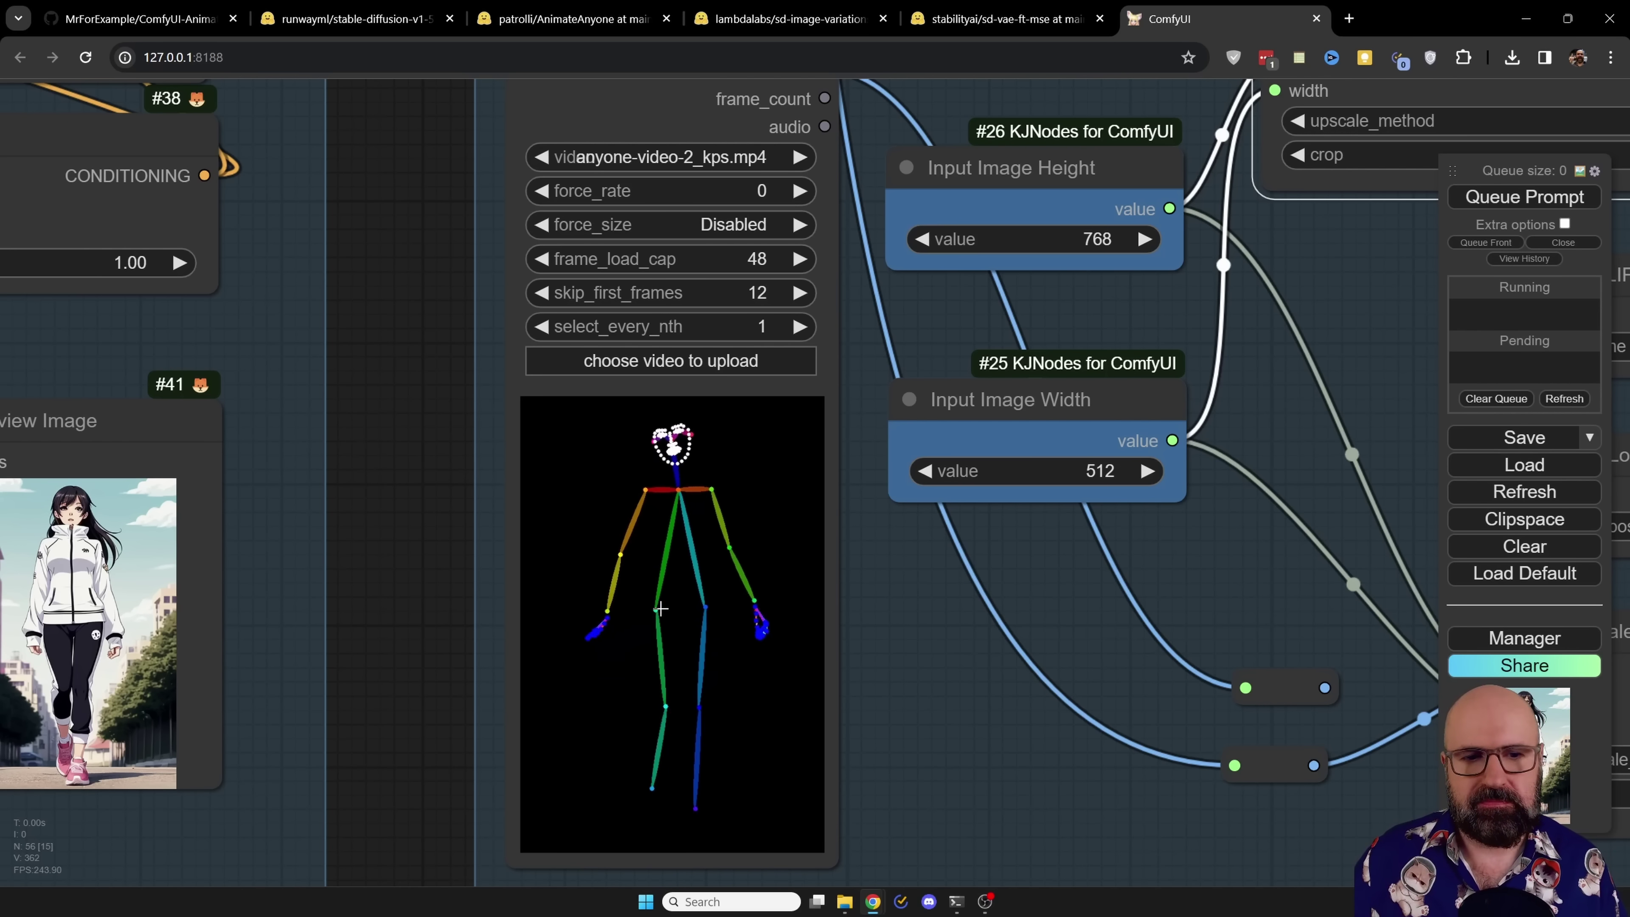
Bring the pose-extraction group, with its Image Crop node and pose preview, into view.
scroll(661, 608, "down", 8)
left_click_drag(779, 129, 1063, 509)
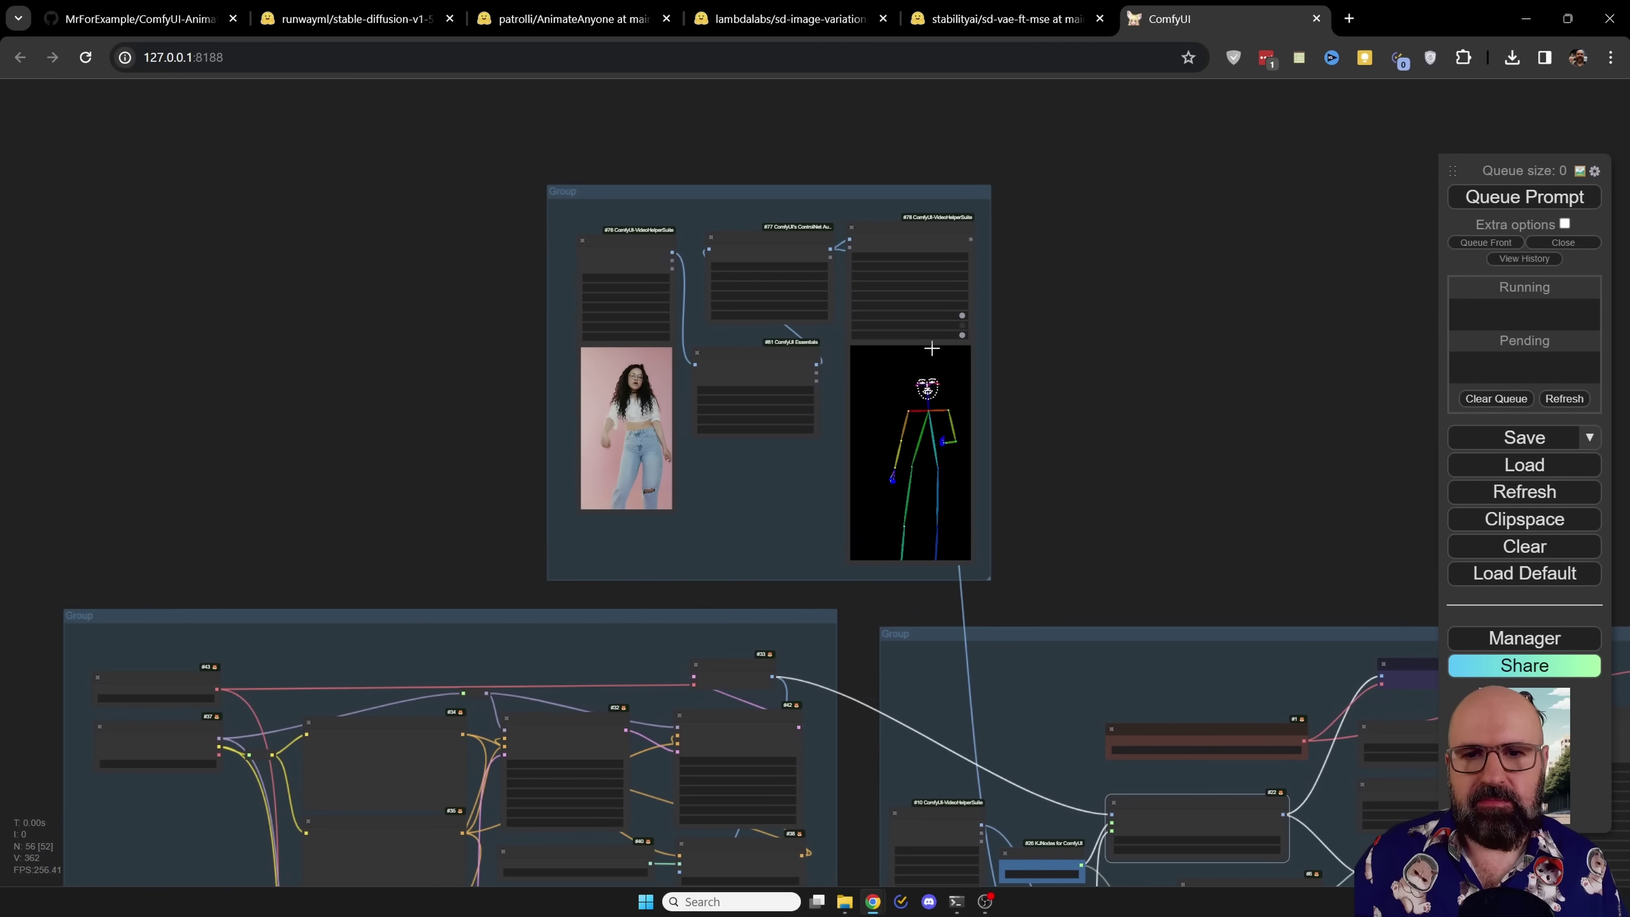
scroll(1019, 424, "up", 4)
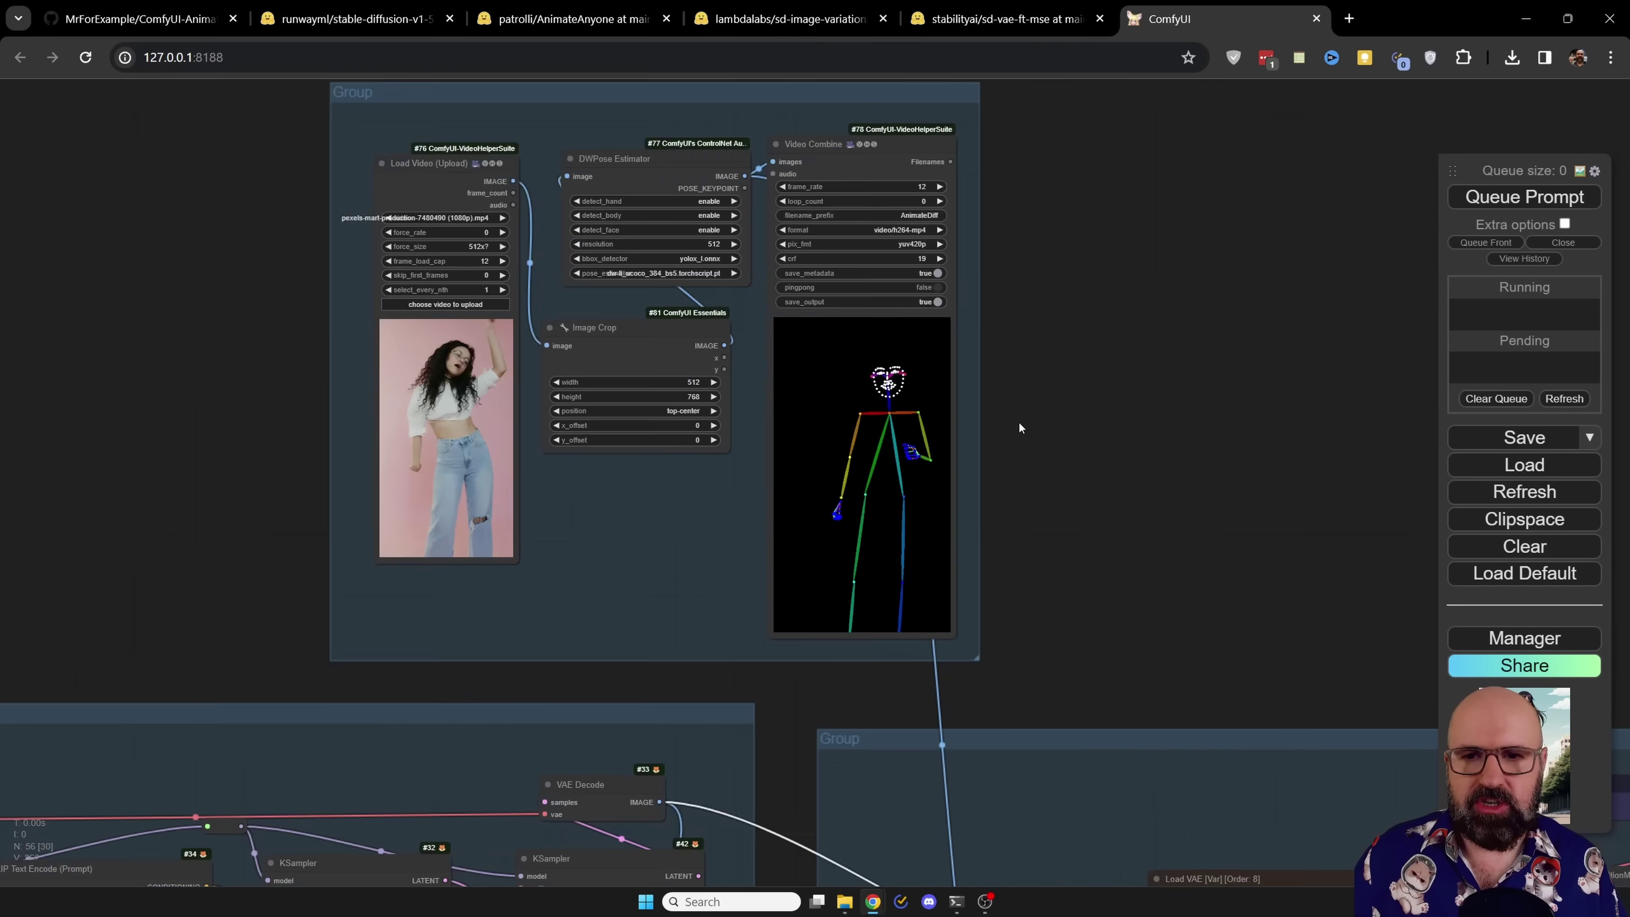
scroll(1019, 426, "up", 1)
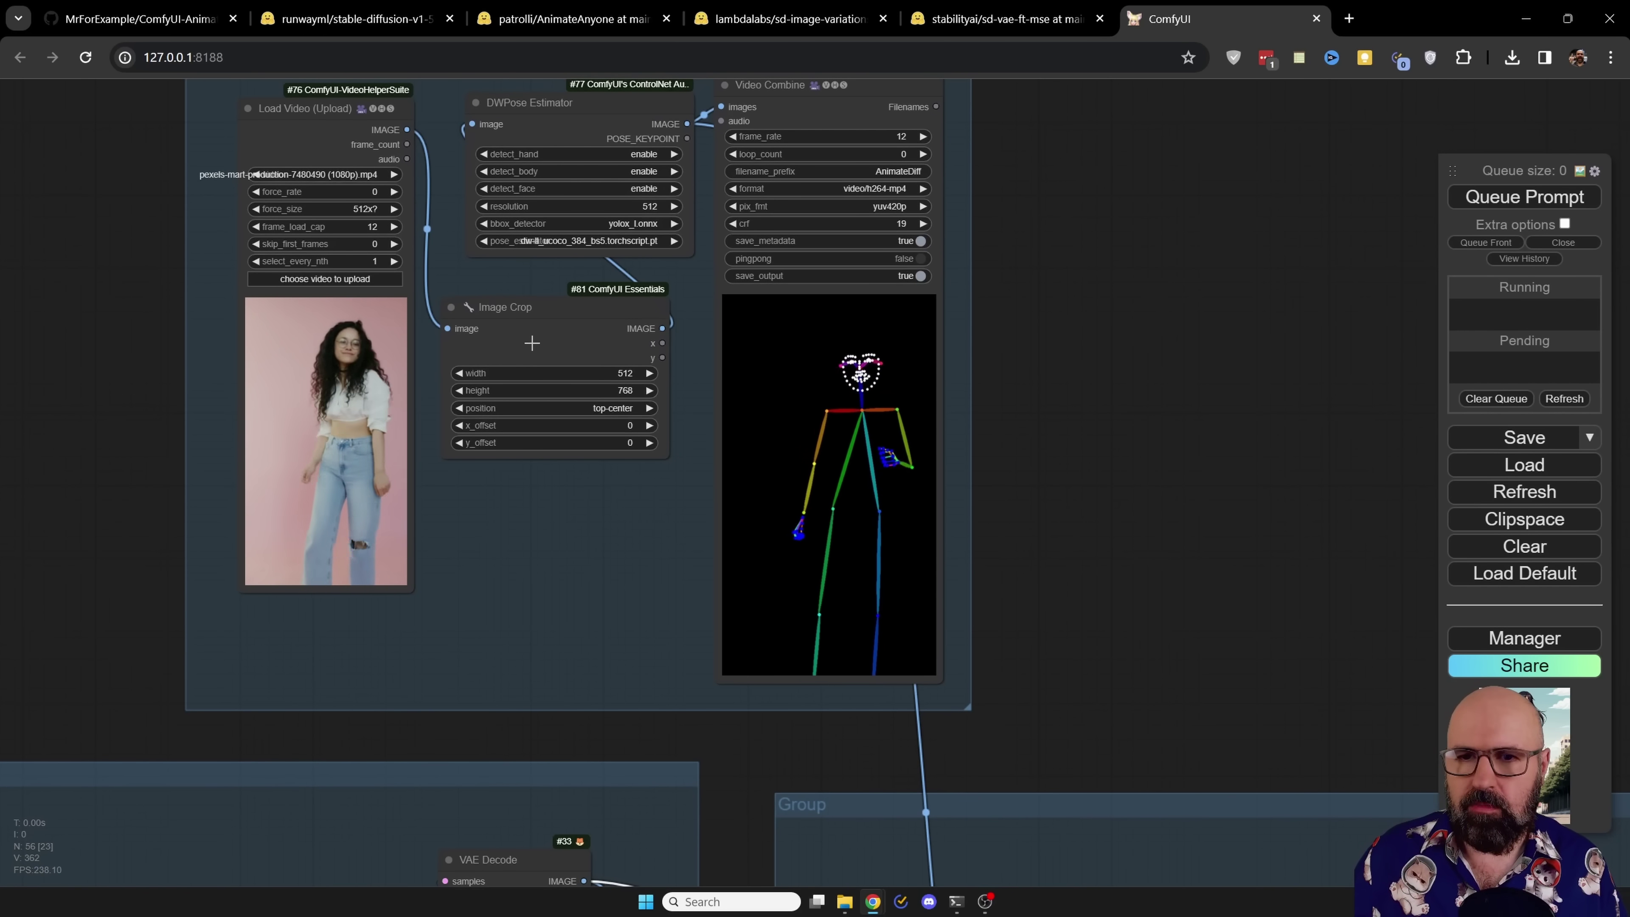
scroll(1090, 430, "up", 5)
left_click_drag(1052, 427, 1367, 442)
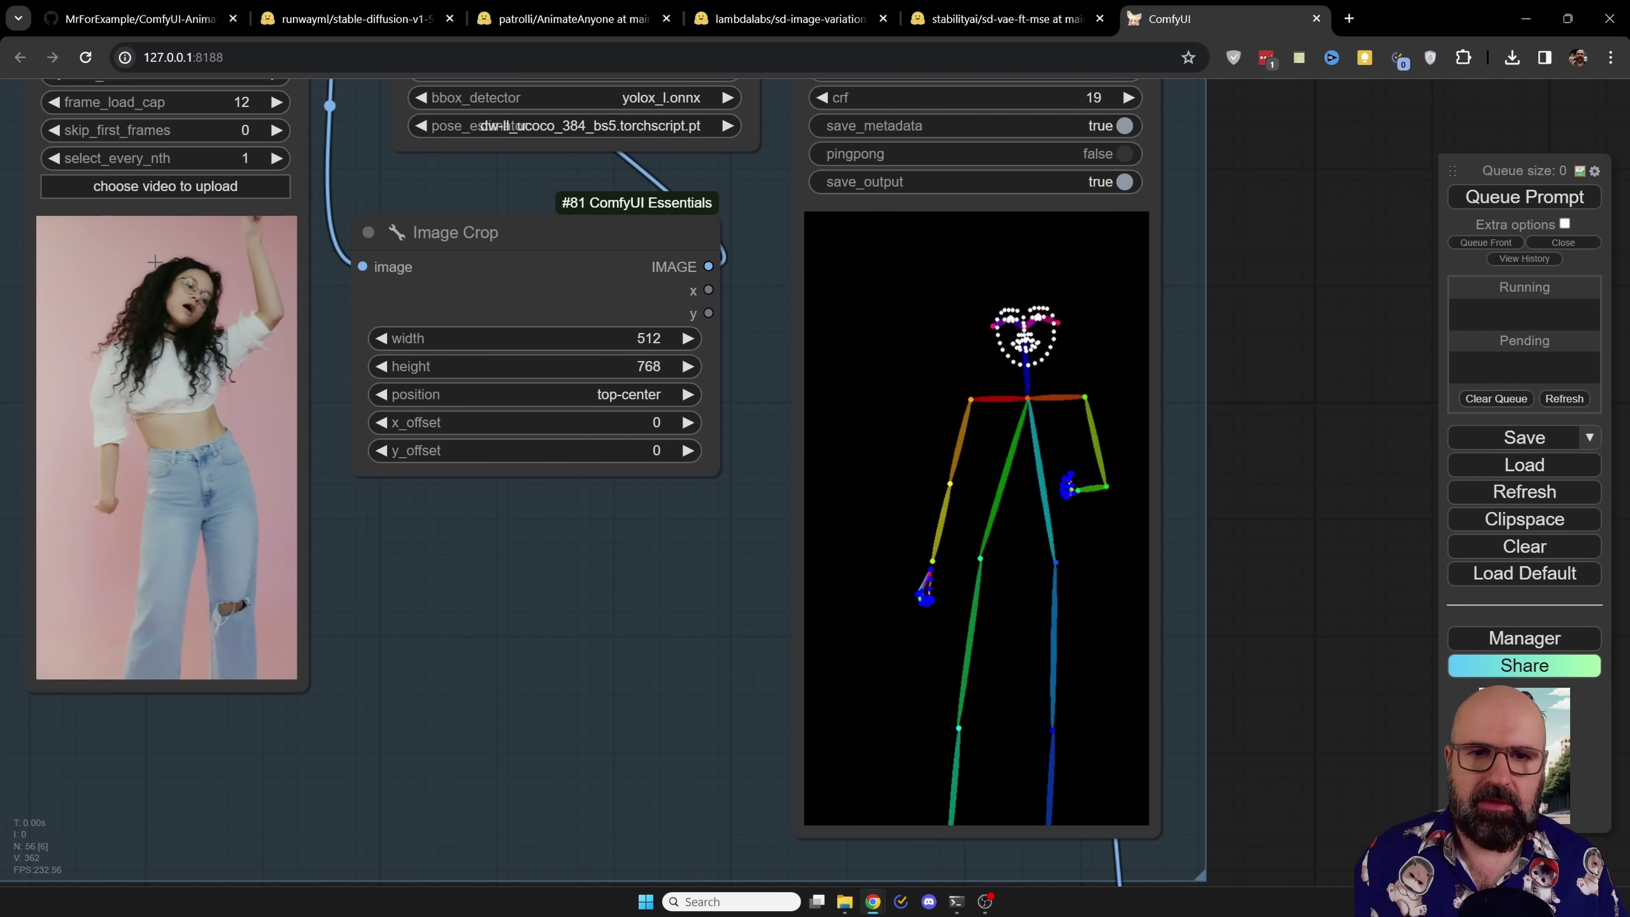
left_click_drag(1272, 208, 1276, 467)
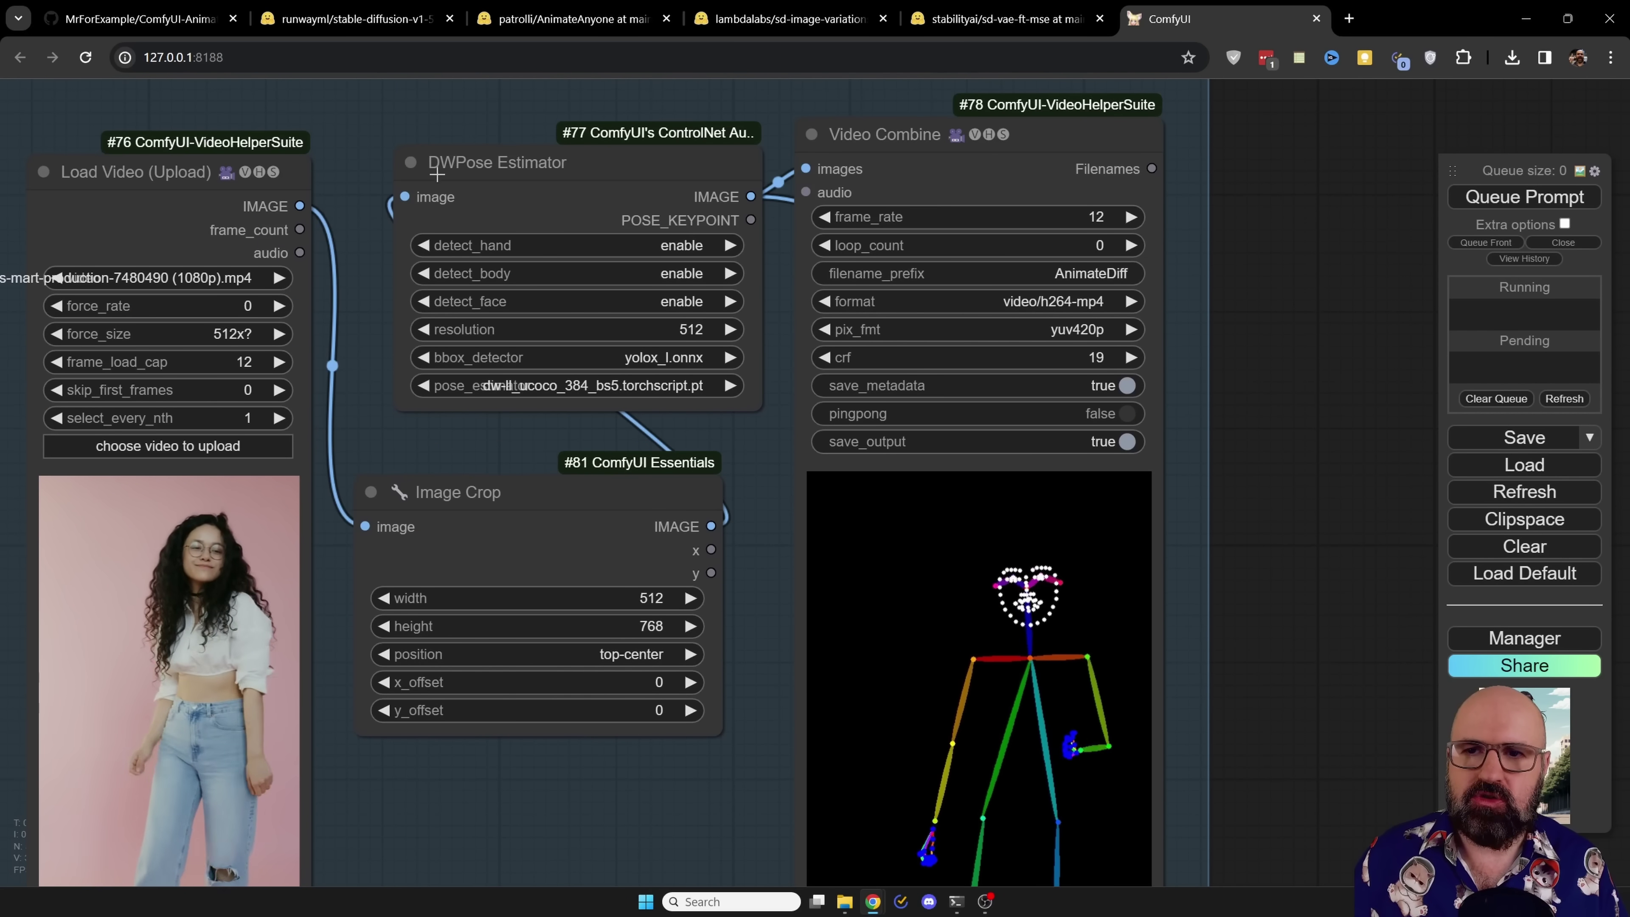
Lower the Video Combine and DWPose Estimator nodes slightly, then return to the lower workflow groups.
mouse_move(906, 147)
left_mouse_down()
mouse_move(909, 163)
mouse_move(917, 136)
left_mouse_up()
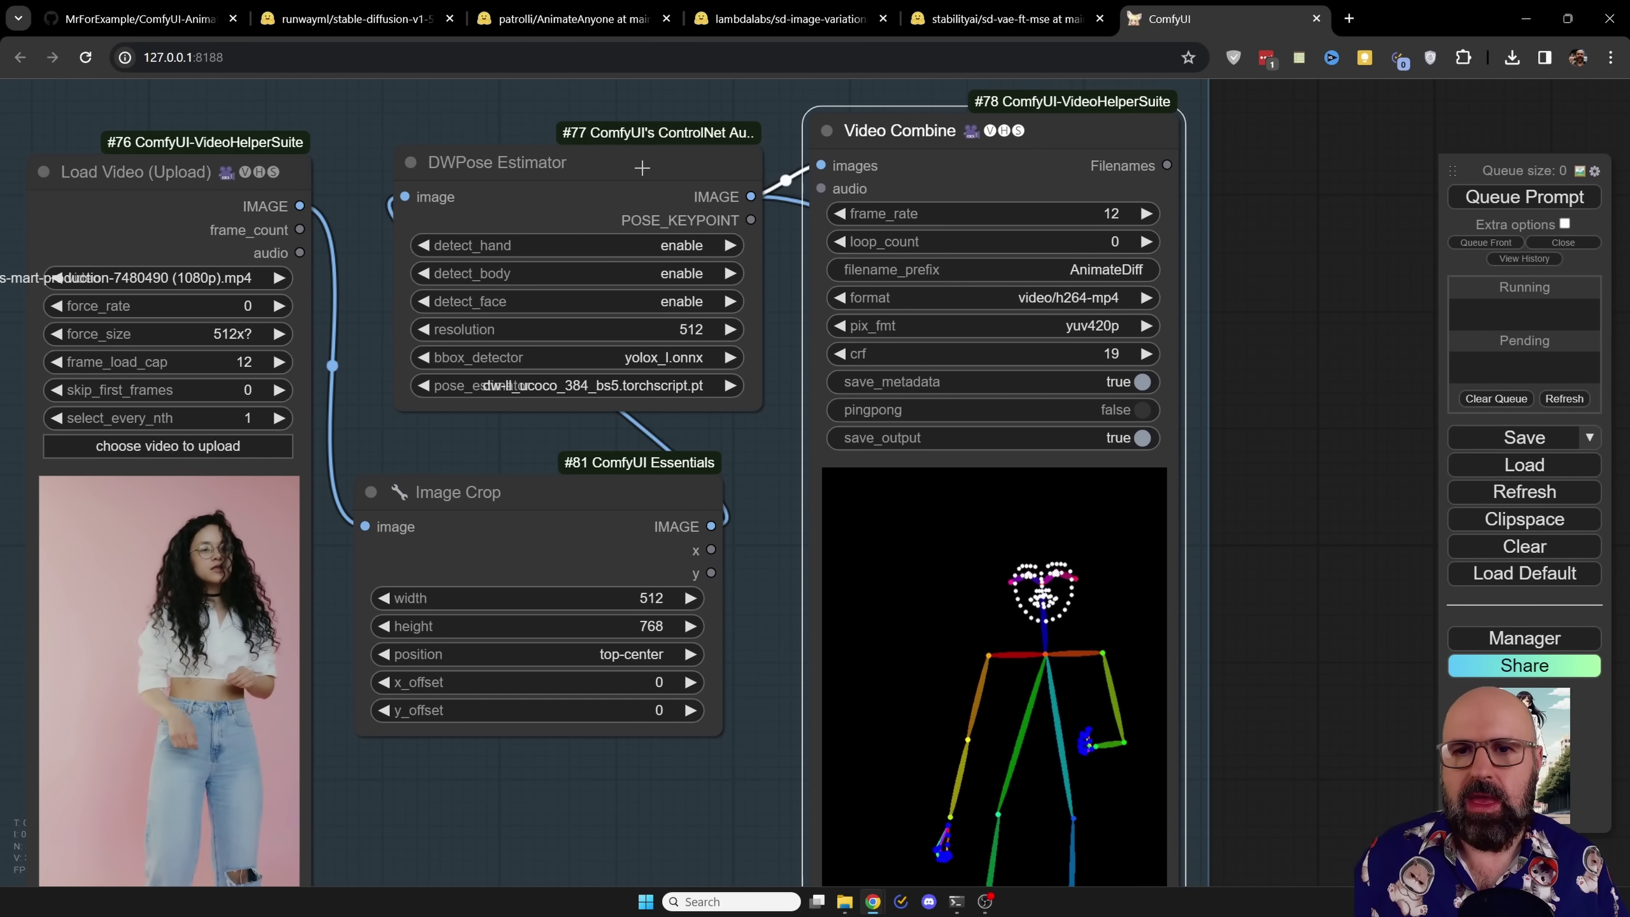
mouse_move(641, 165)
left_mouse_down()
mouse_move(612, 174)
mouse_move(639, 174)
left_mouse_up()
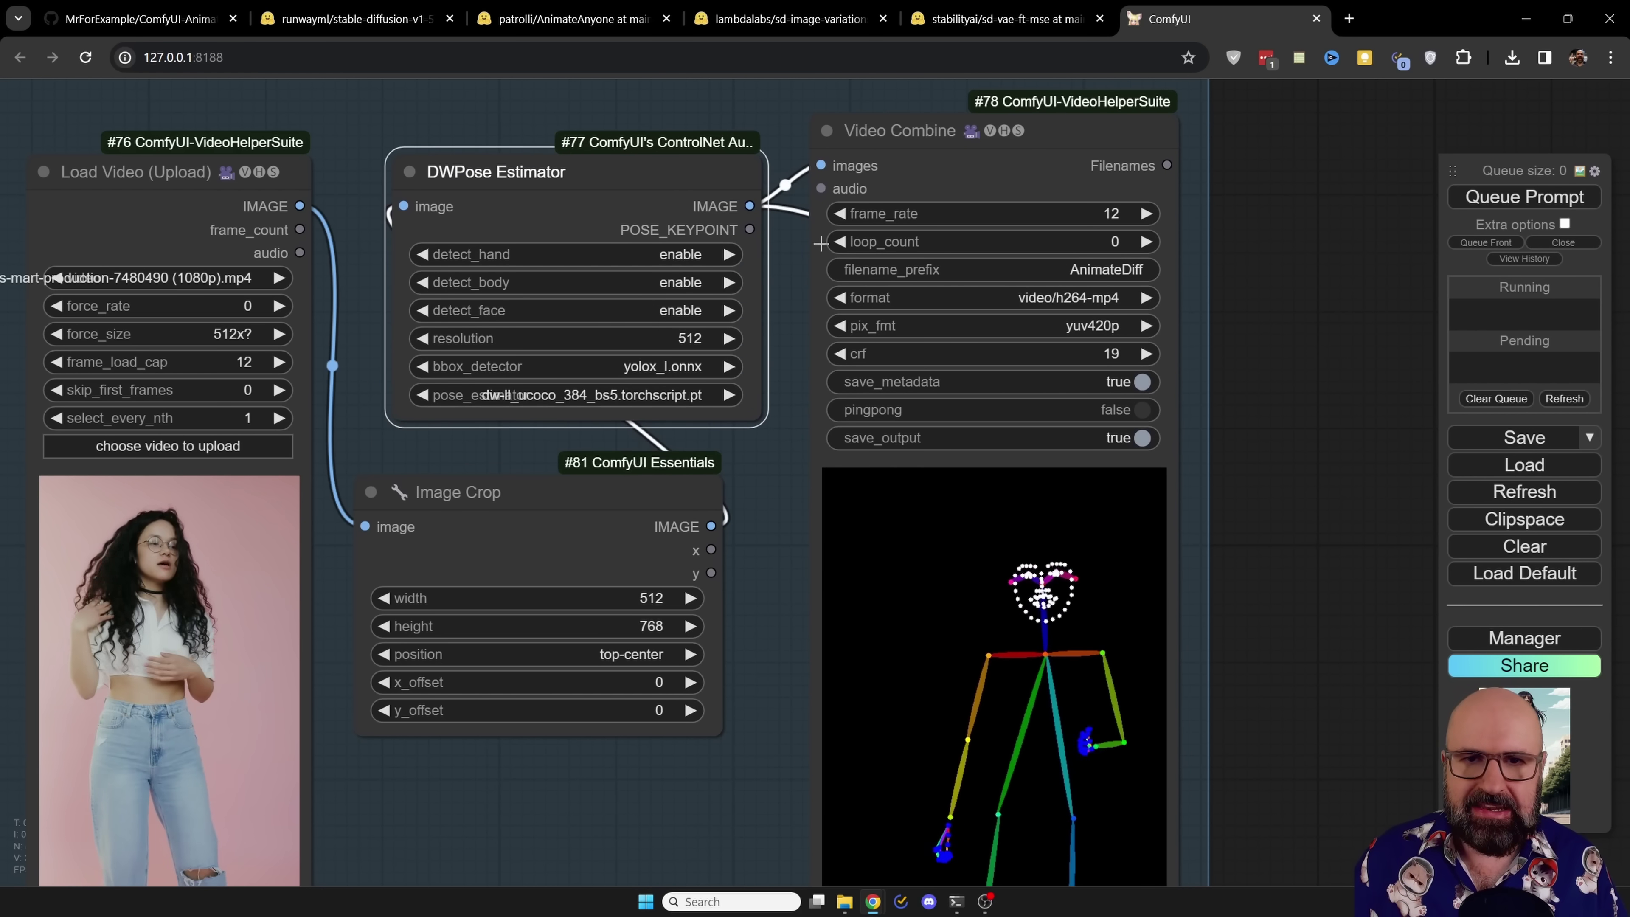
left_click_drag(1315, 572, 1225, 284)
scroll(1200, 415, "down", 7)
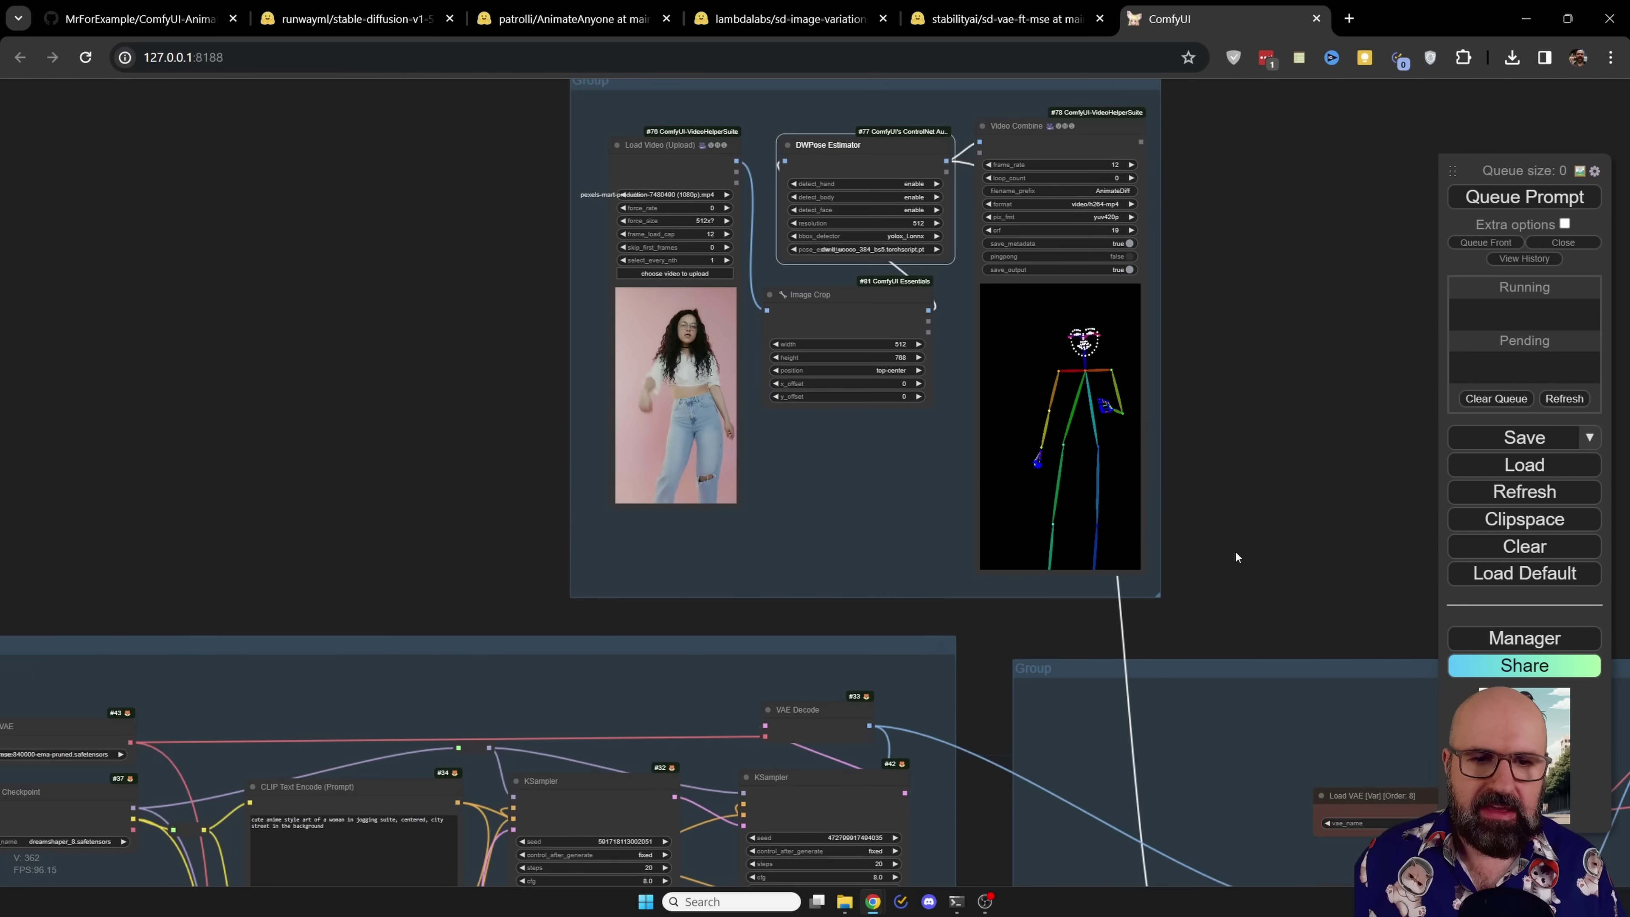
left_click_drag(1236, 555, 963, 127)
left_click_drag(732, 796, 648, 671)
scroll(905, 692, "up", 5)
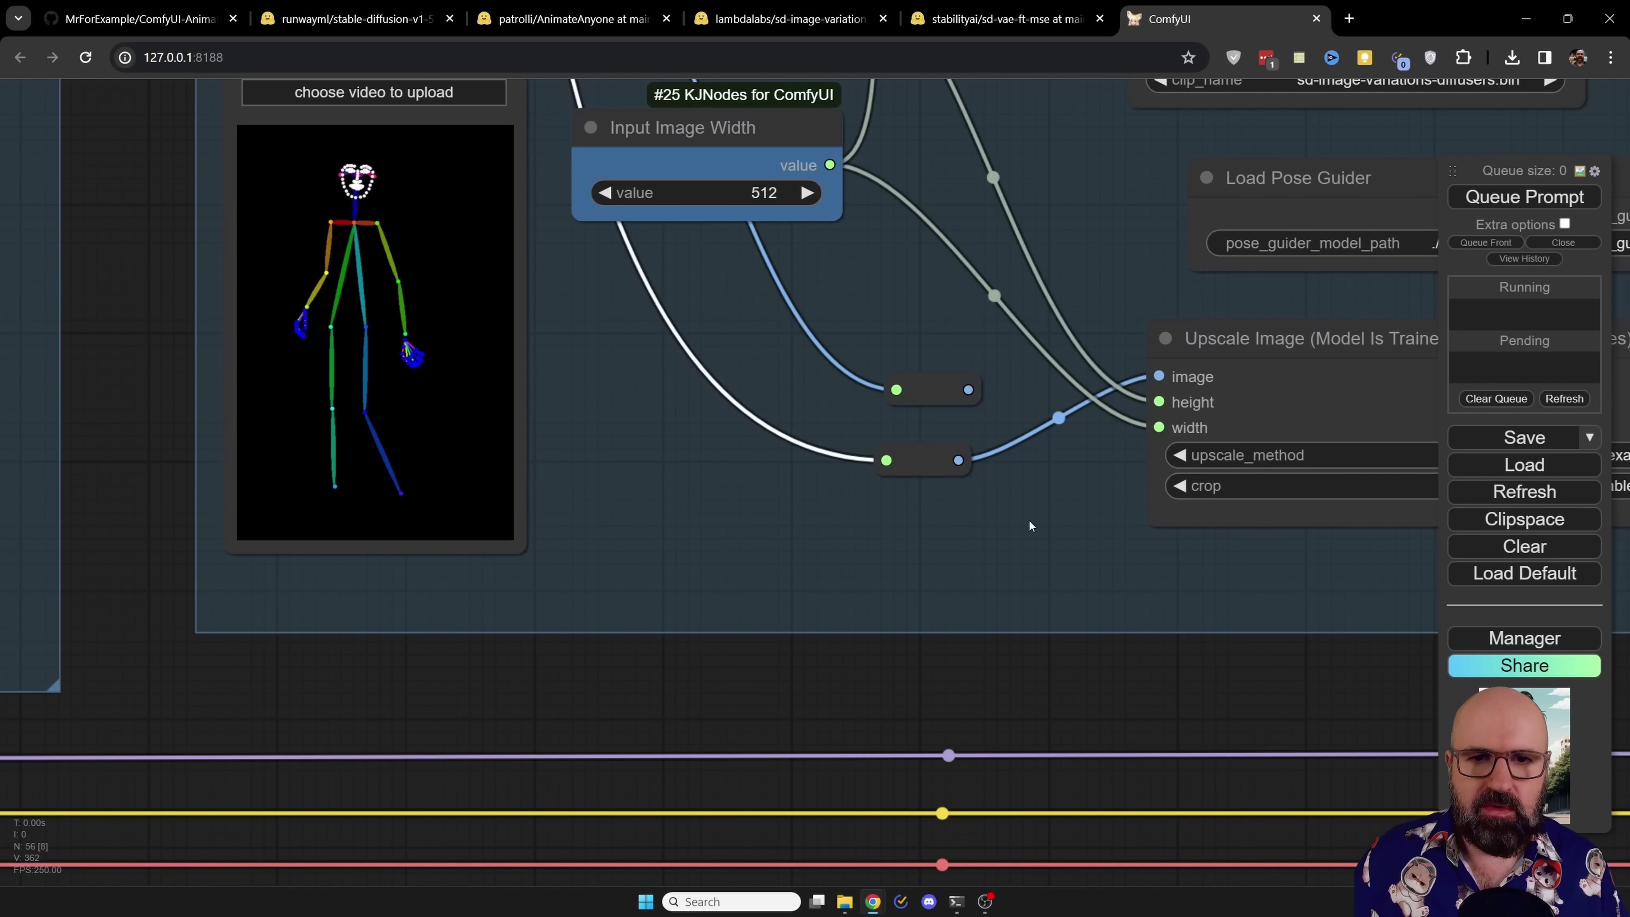
mouse_move(935, 390)
left_mouse_down()
mouse_move(903, 408)
mouse_move(929, 382)
left_mouse_up()
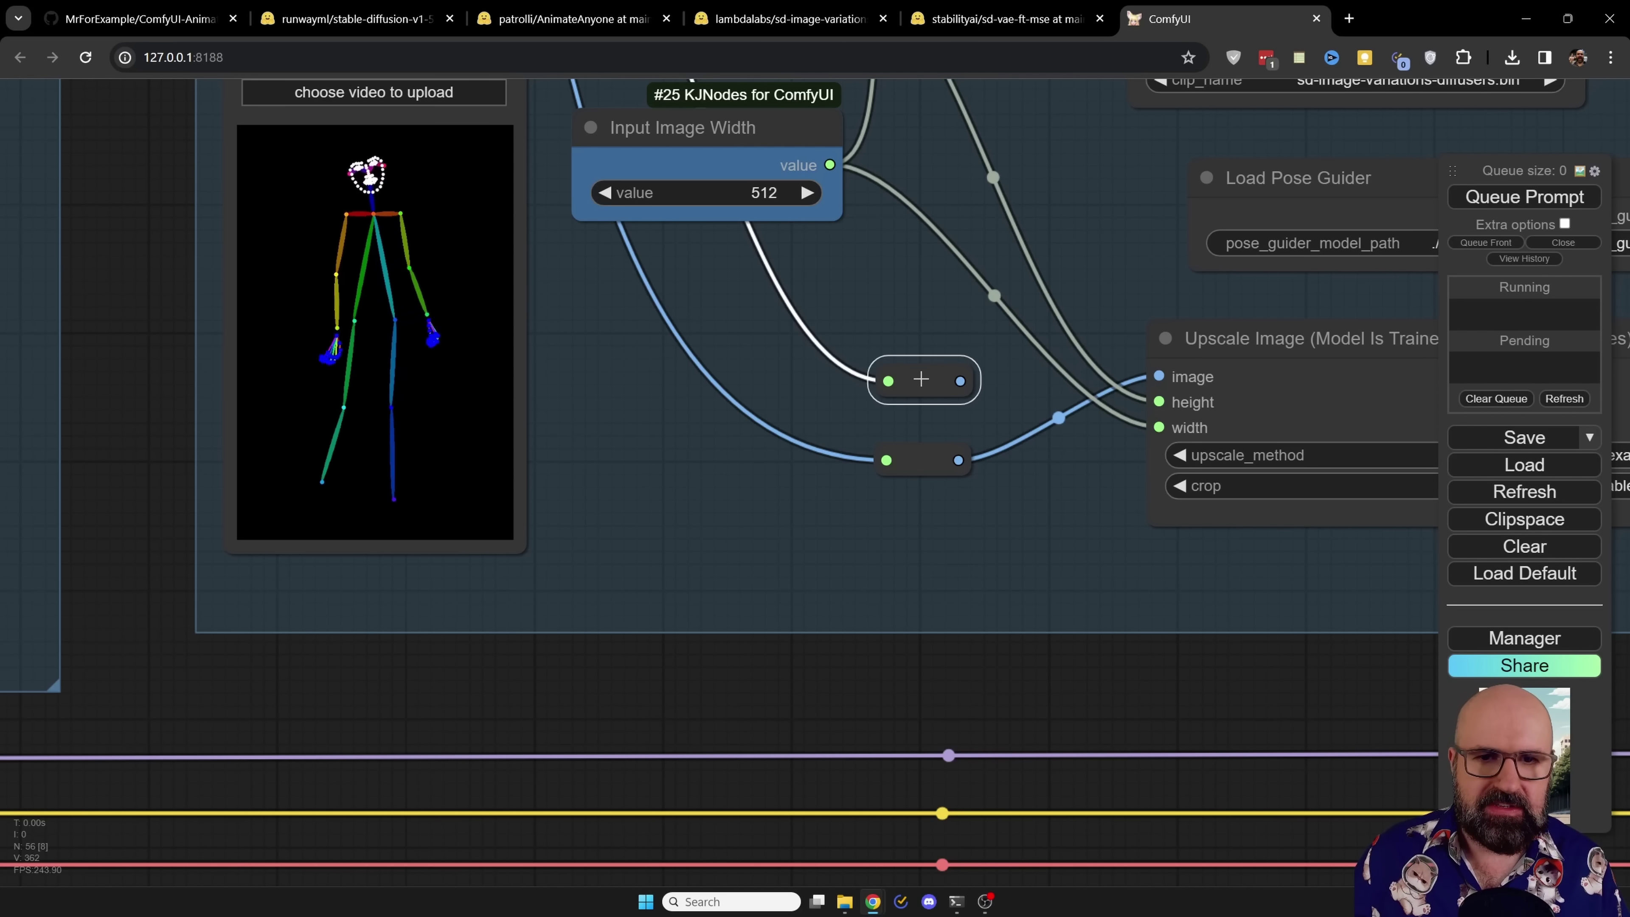
left_click_drag(922, 379, 1137, 378)
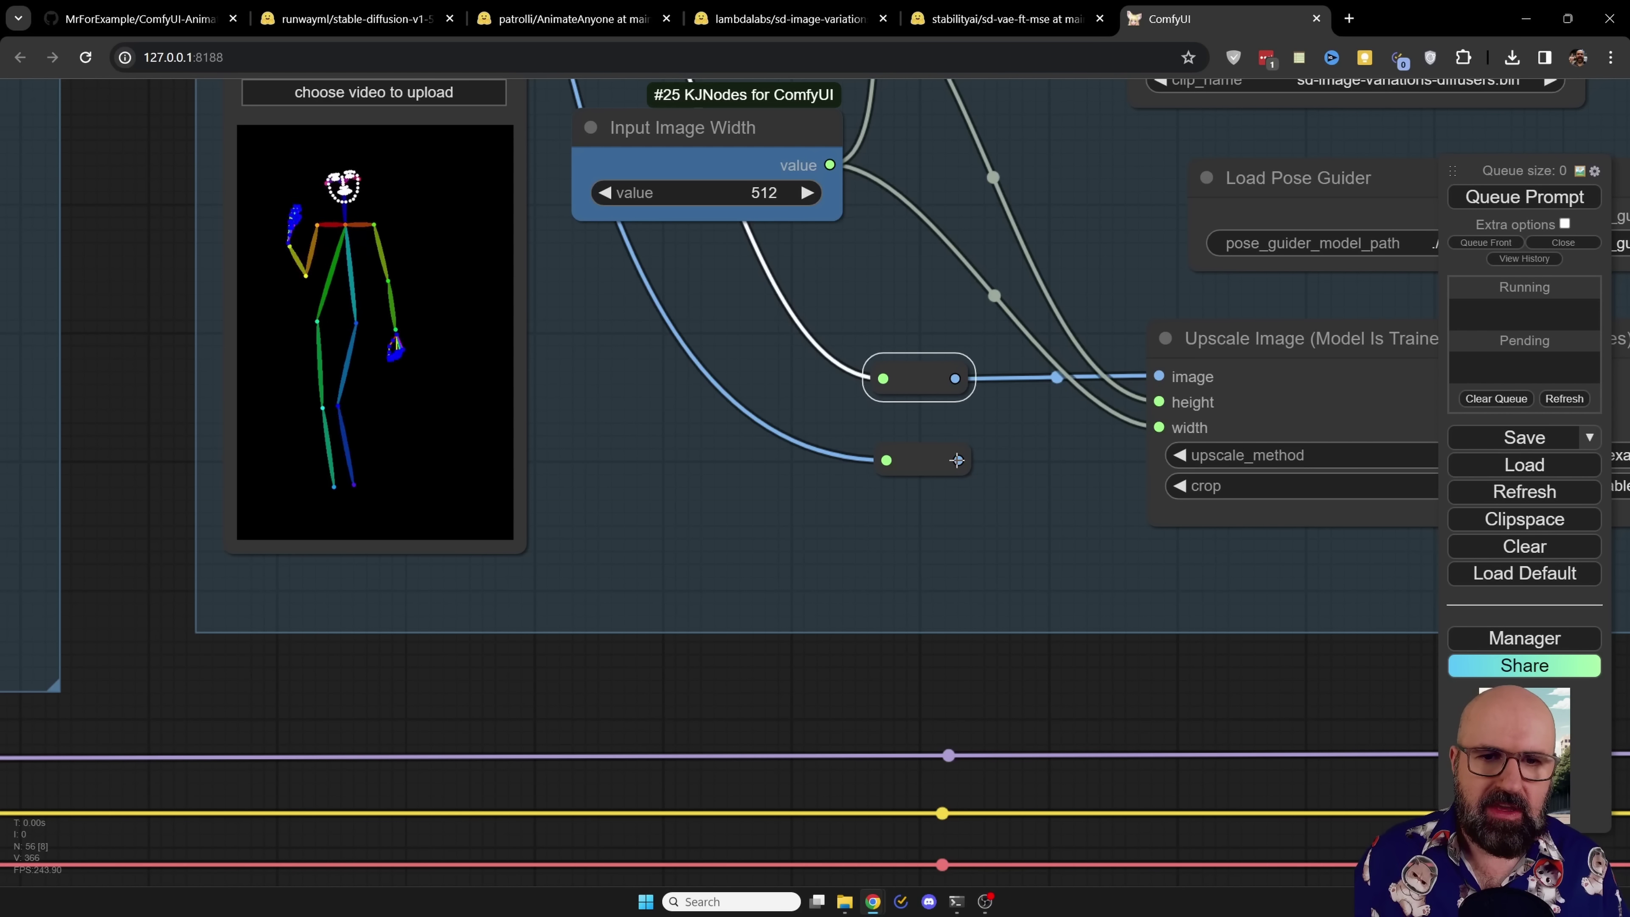
left_click_drag(957, 459, 1159, 377)
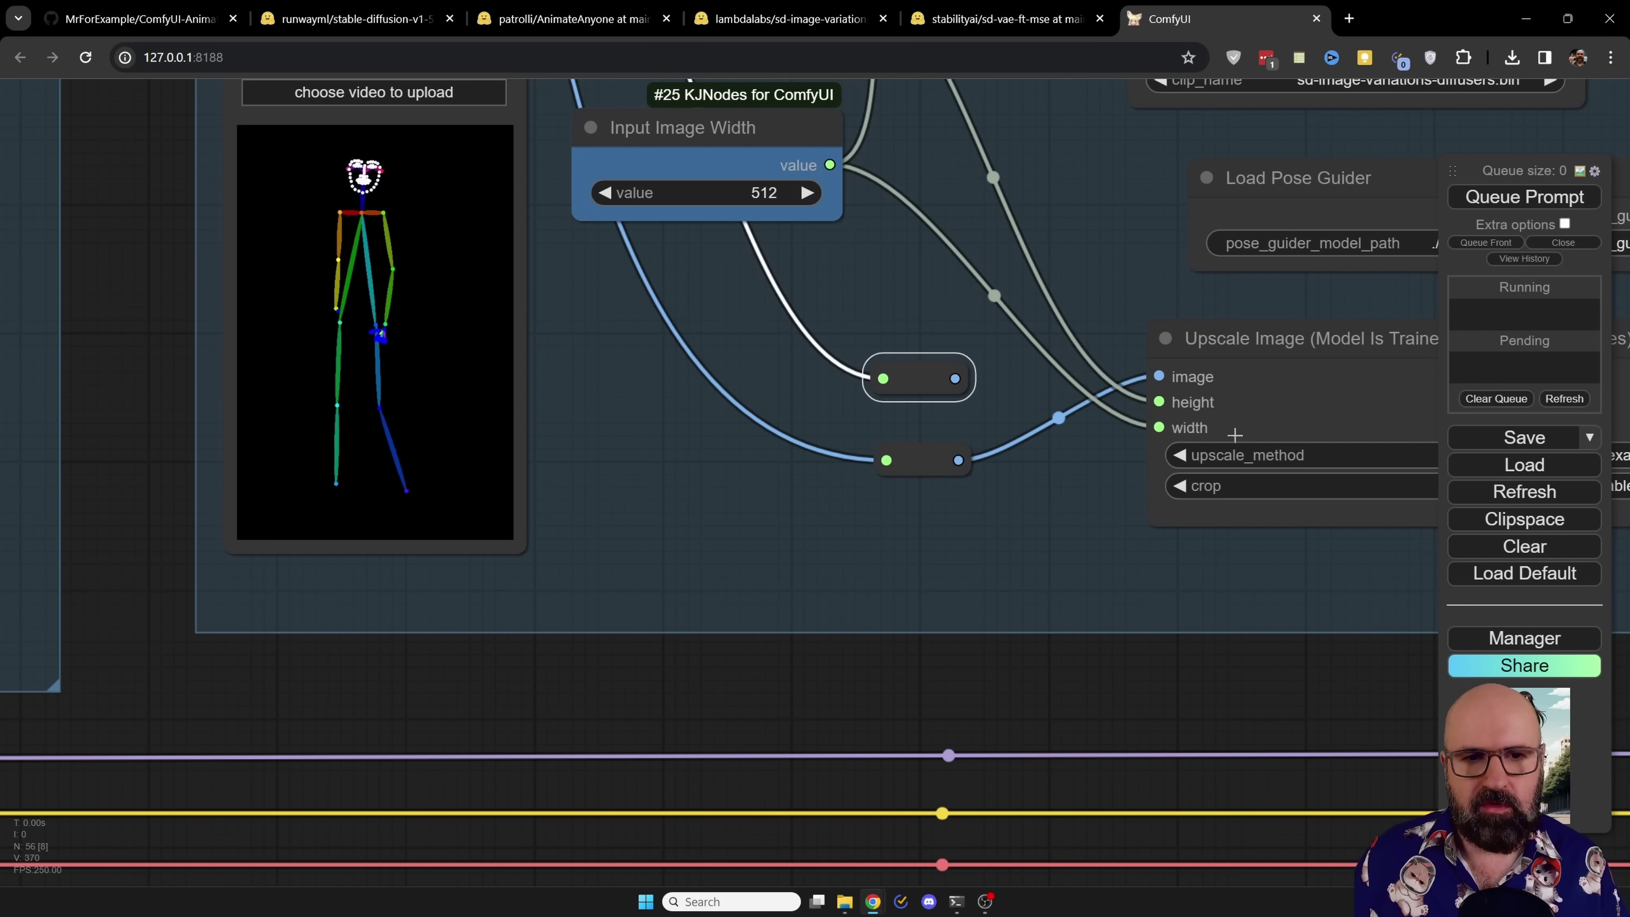
scroll(1148, 678, "down", 5)
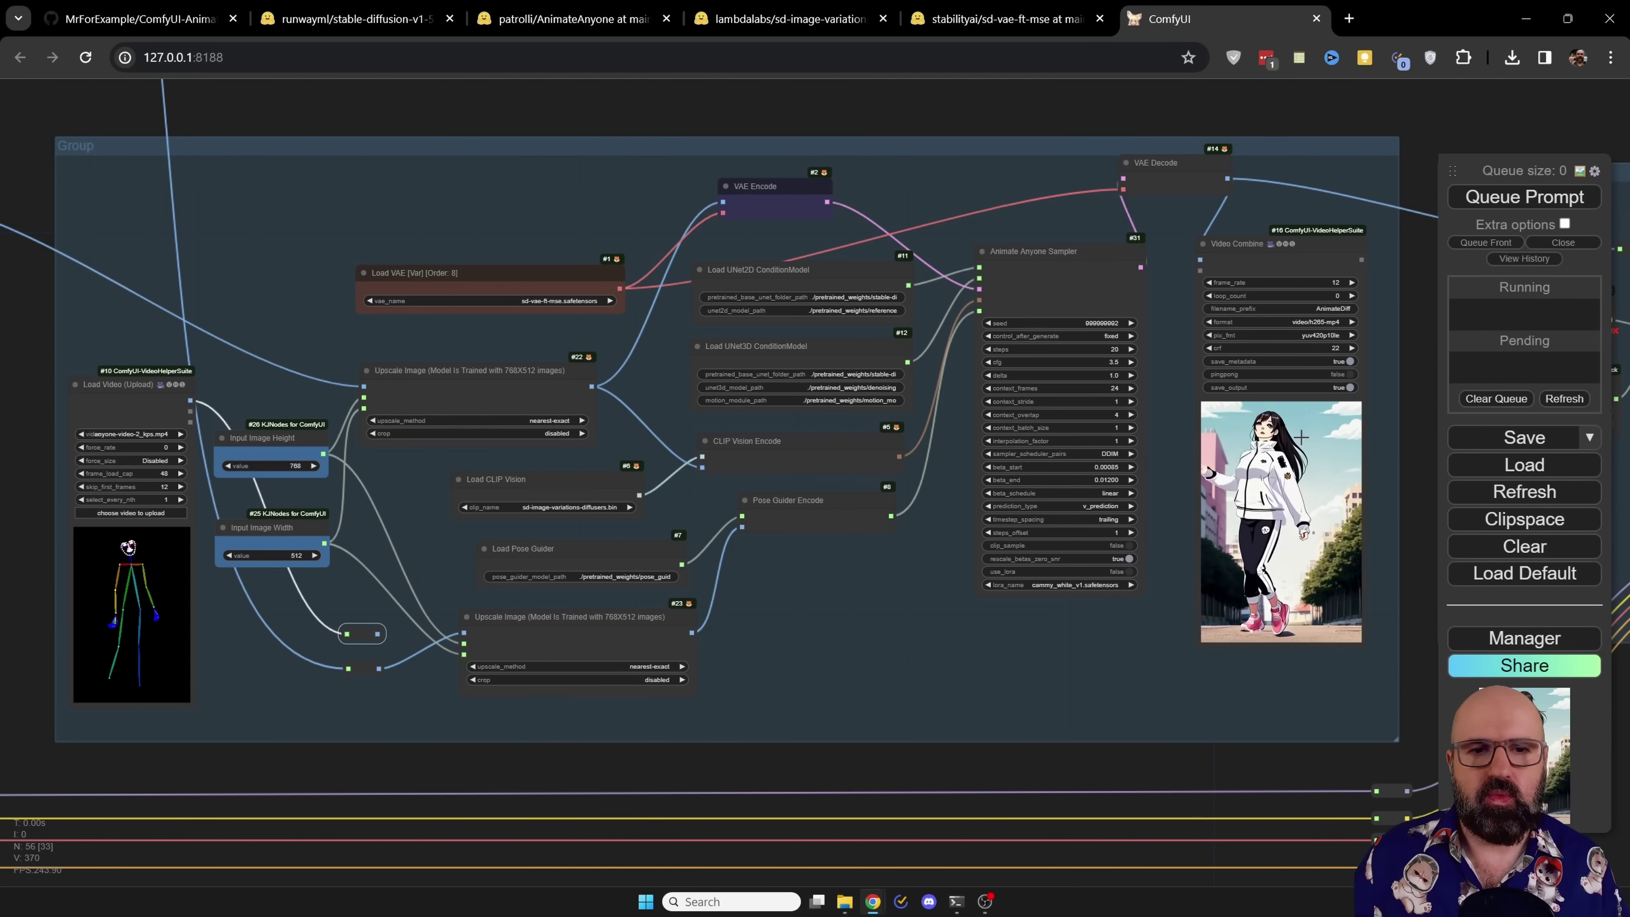
scroll(1182, 315, "up", 12)
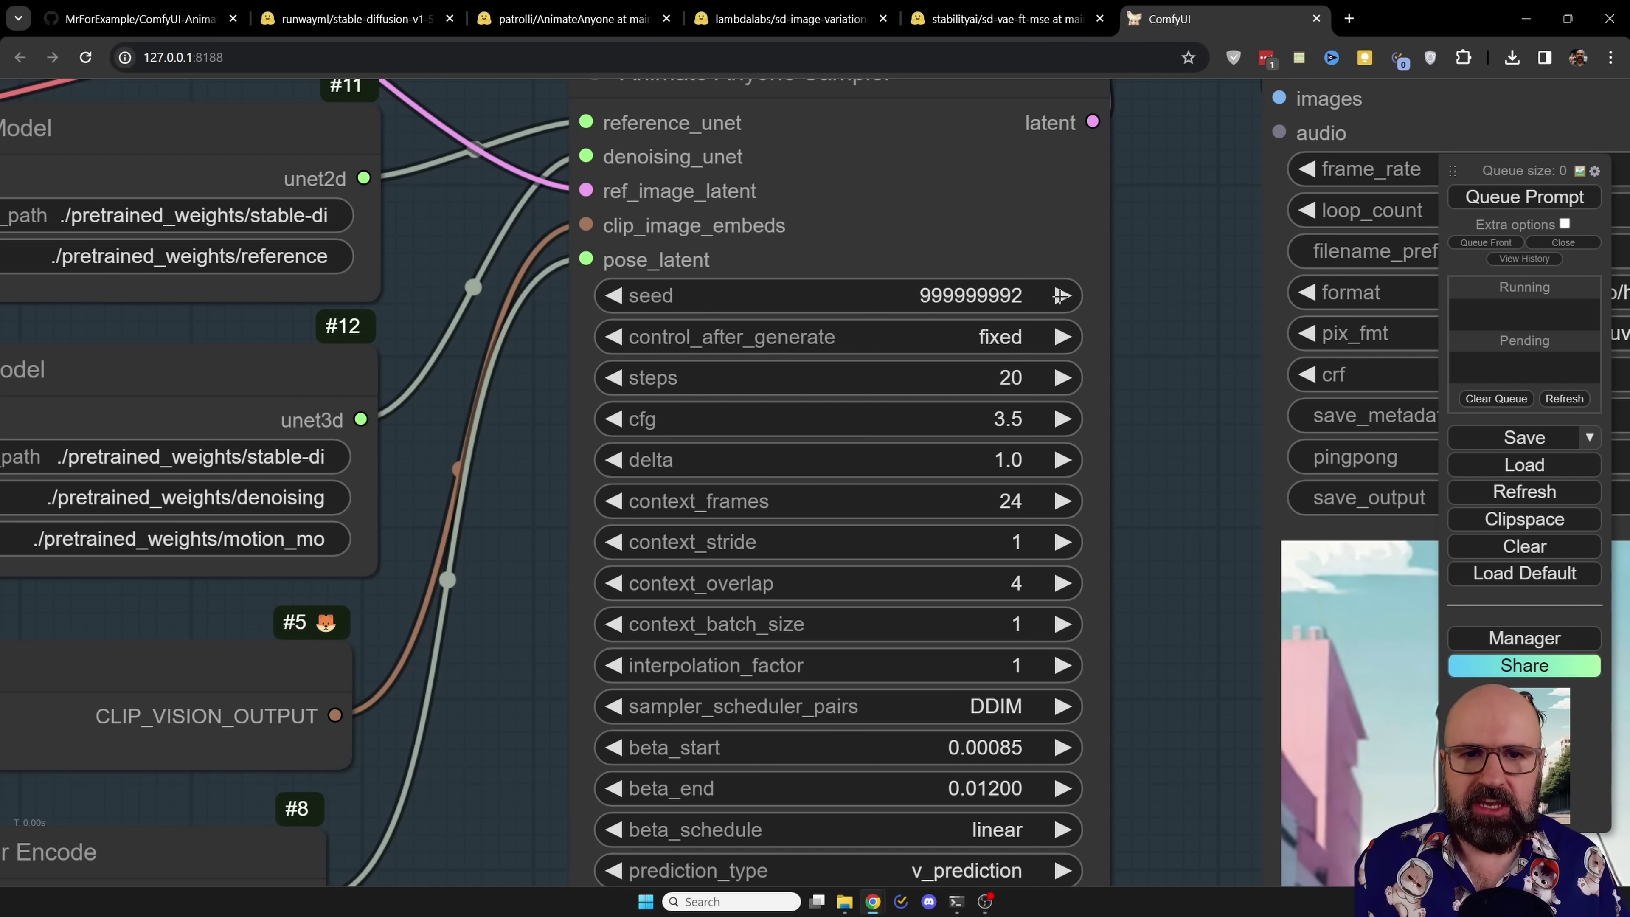
scroll(1155, 390, "down", 7)
scroll(1266, 331, "up", 5)
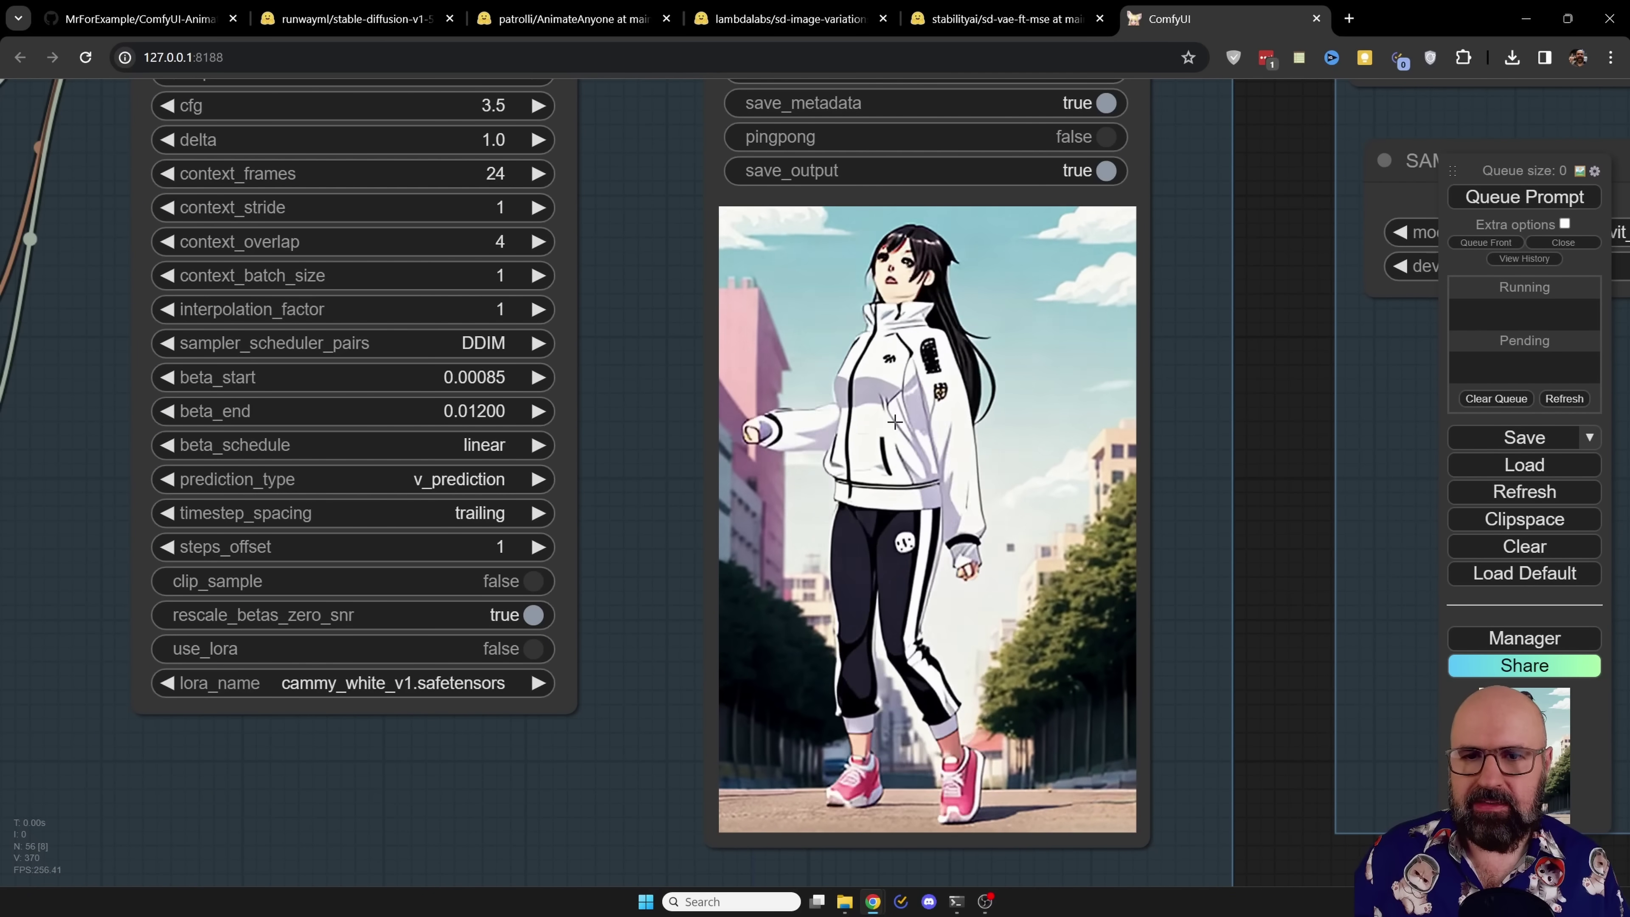
left_click_drag(1268, 170, 1239, 596)
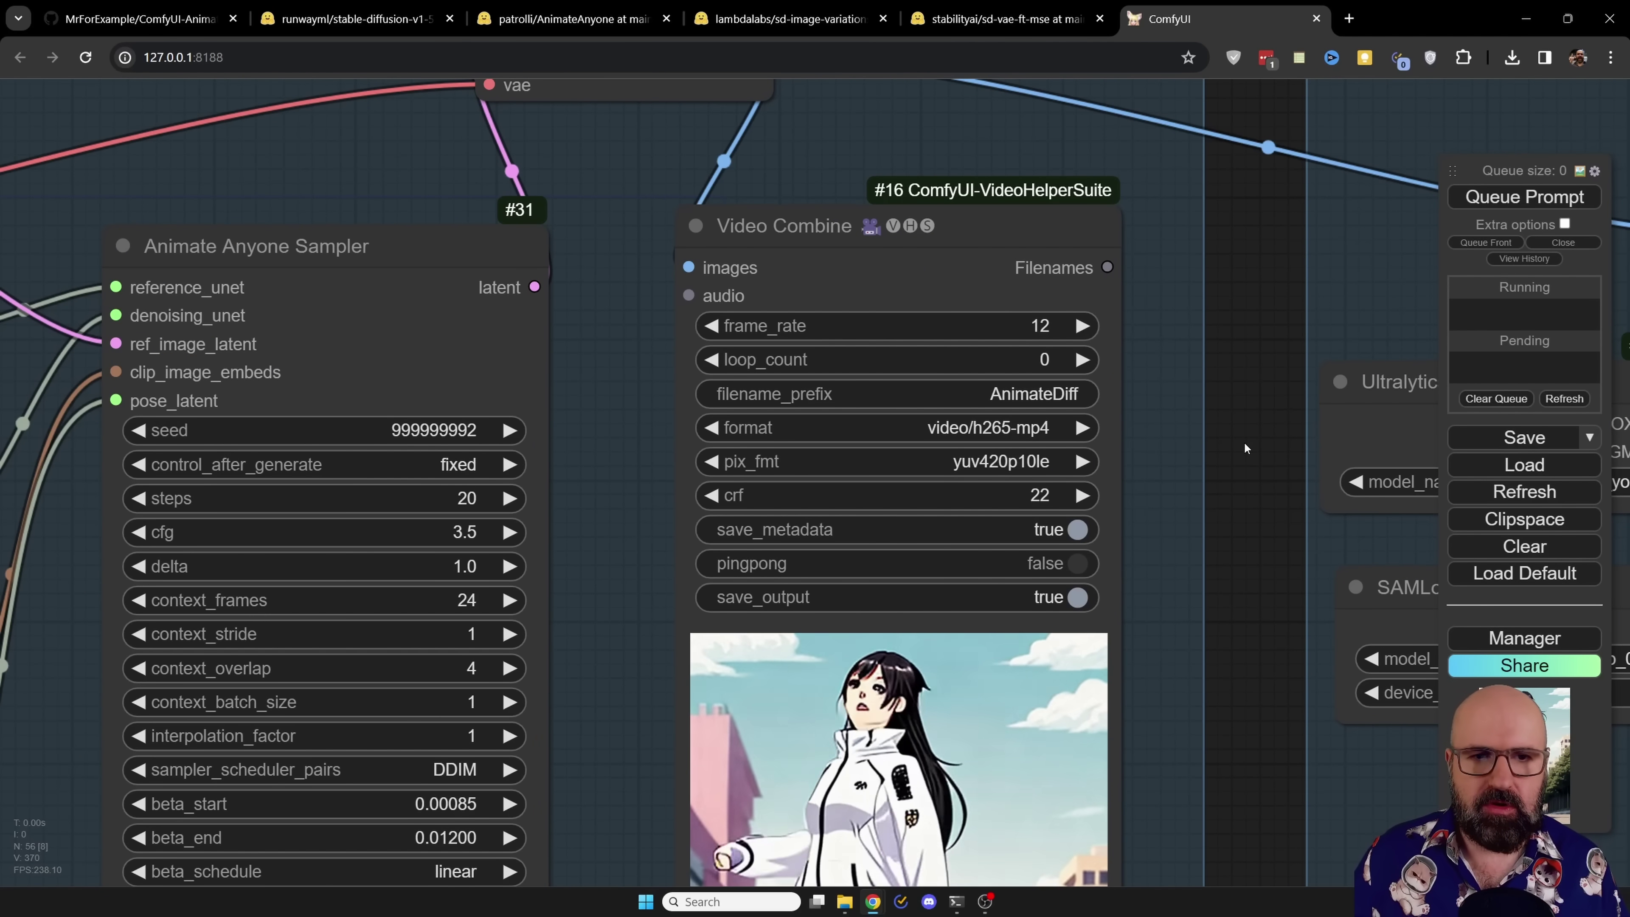
scroll(1244, 441, "down", 8)
Nudge the Image Contrast Adaptive Sharpening node slightly and shift the RIFE VFI node about 22 px.
left_click_drag(1244, 441, 876, 818)
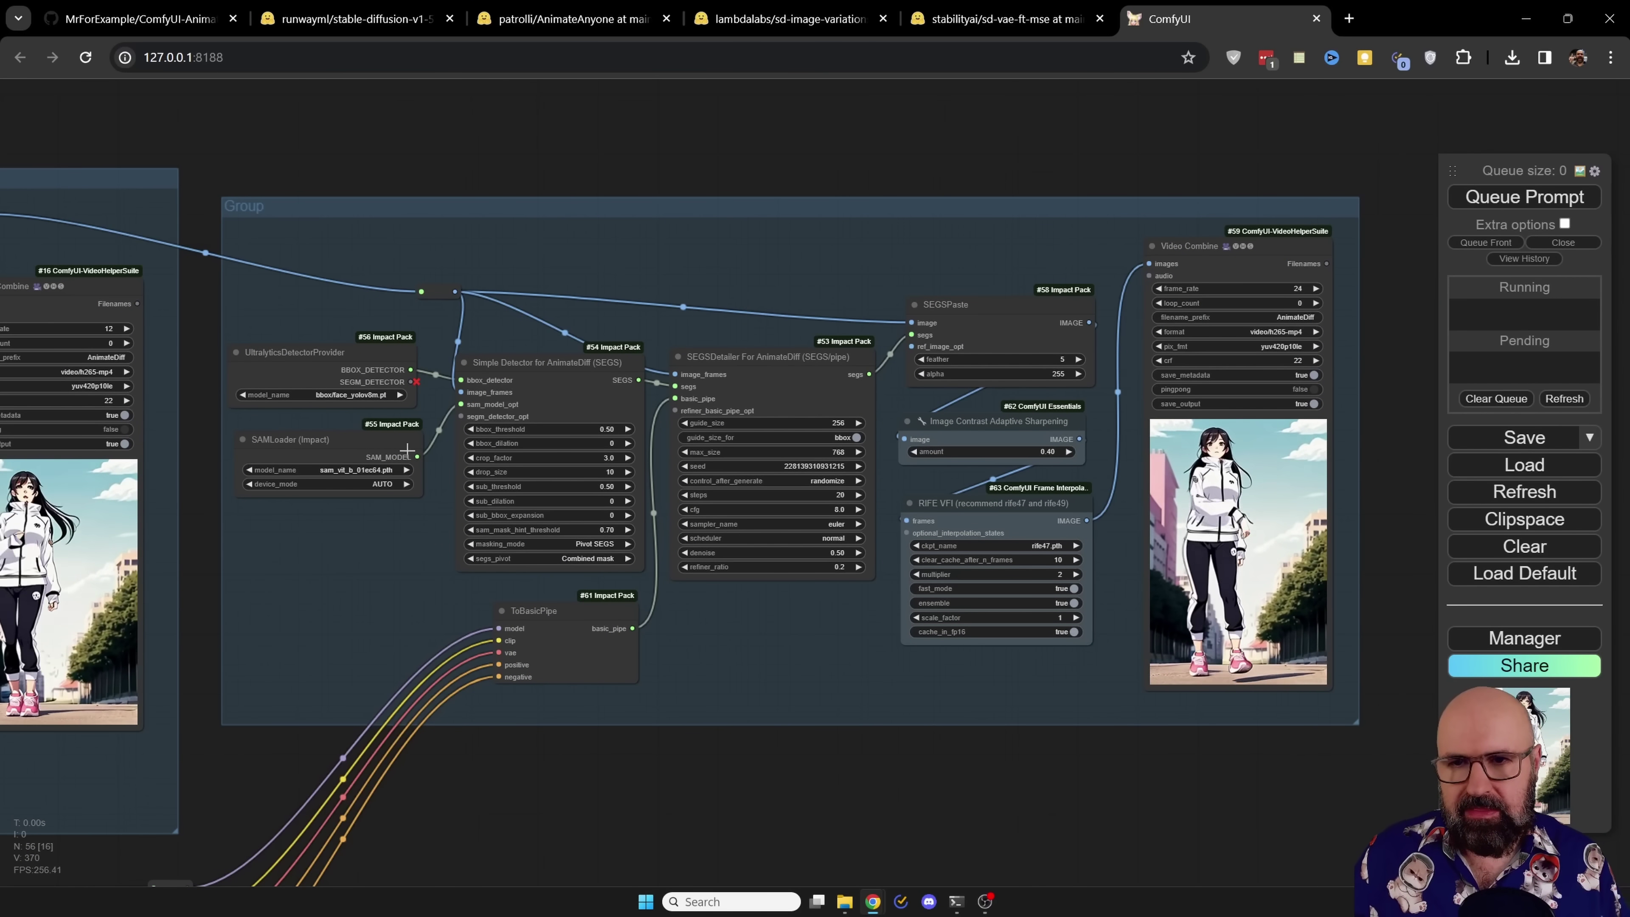
scroll(646, 776, "up", 5)
left_click_drag(643, 779, 672, 824)
left_click_drag(763, 369, 886, 467)
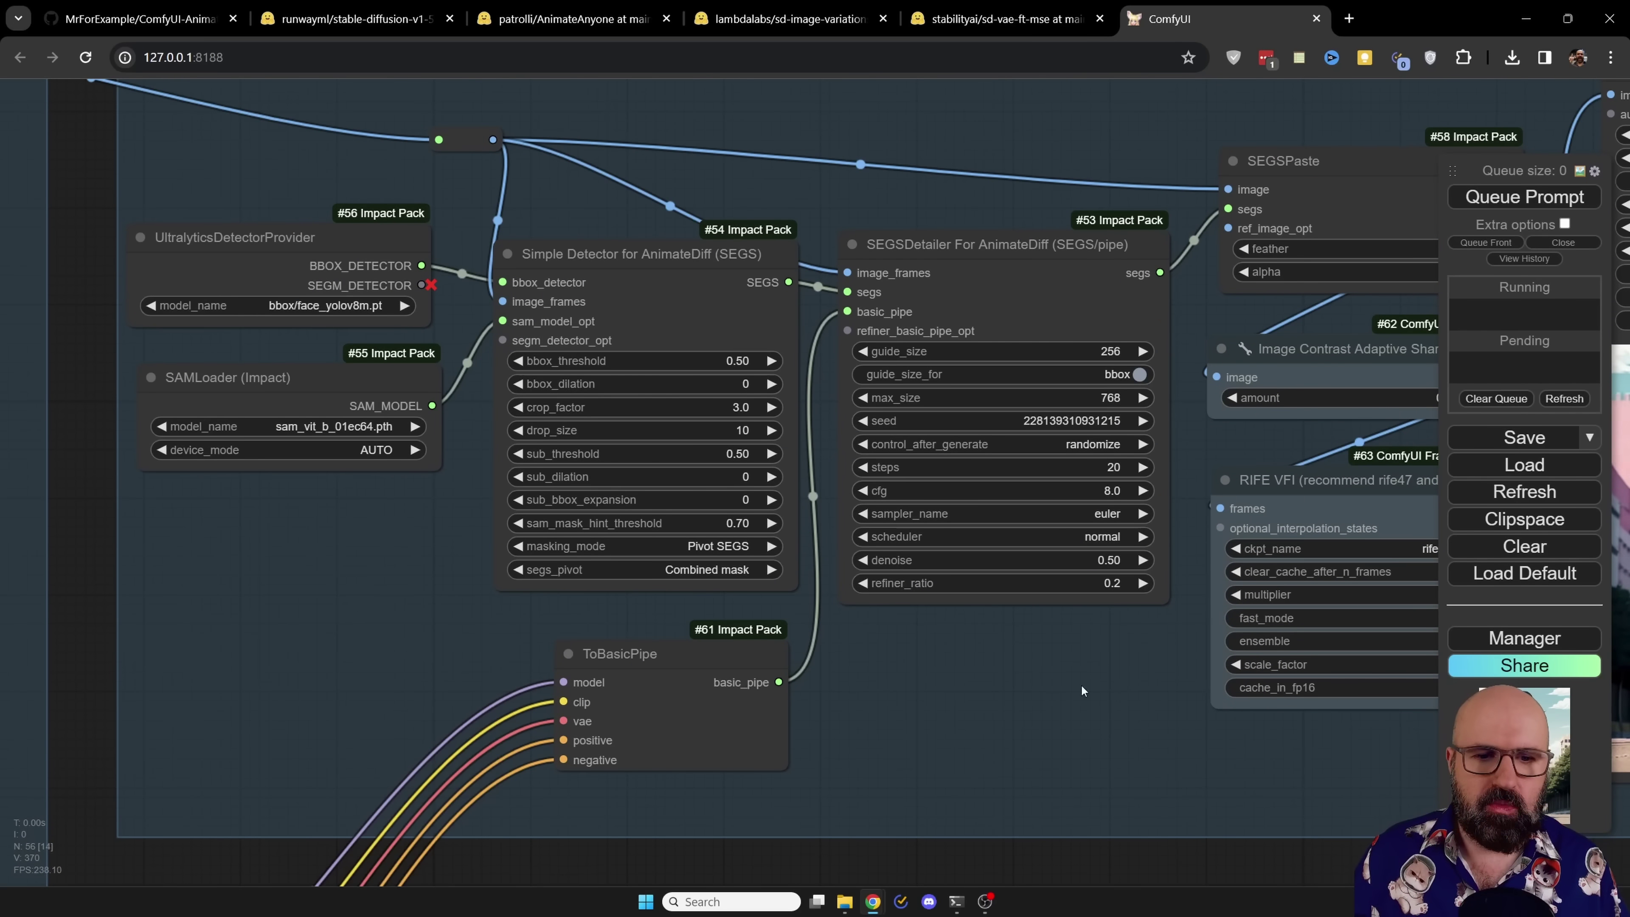
left_click_drag(1280, 239, 777, 273)
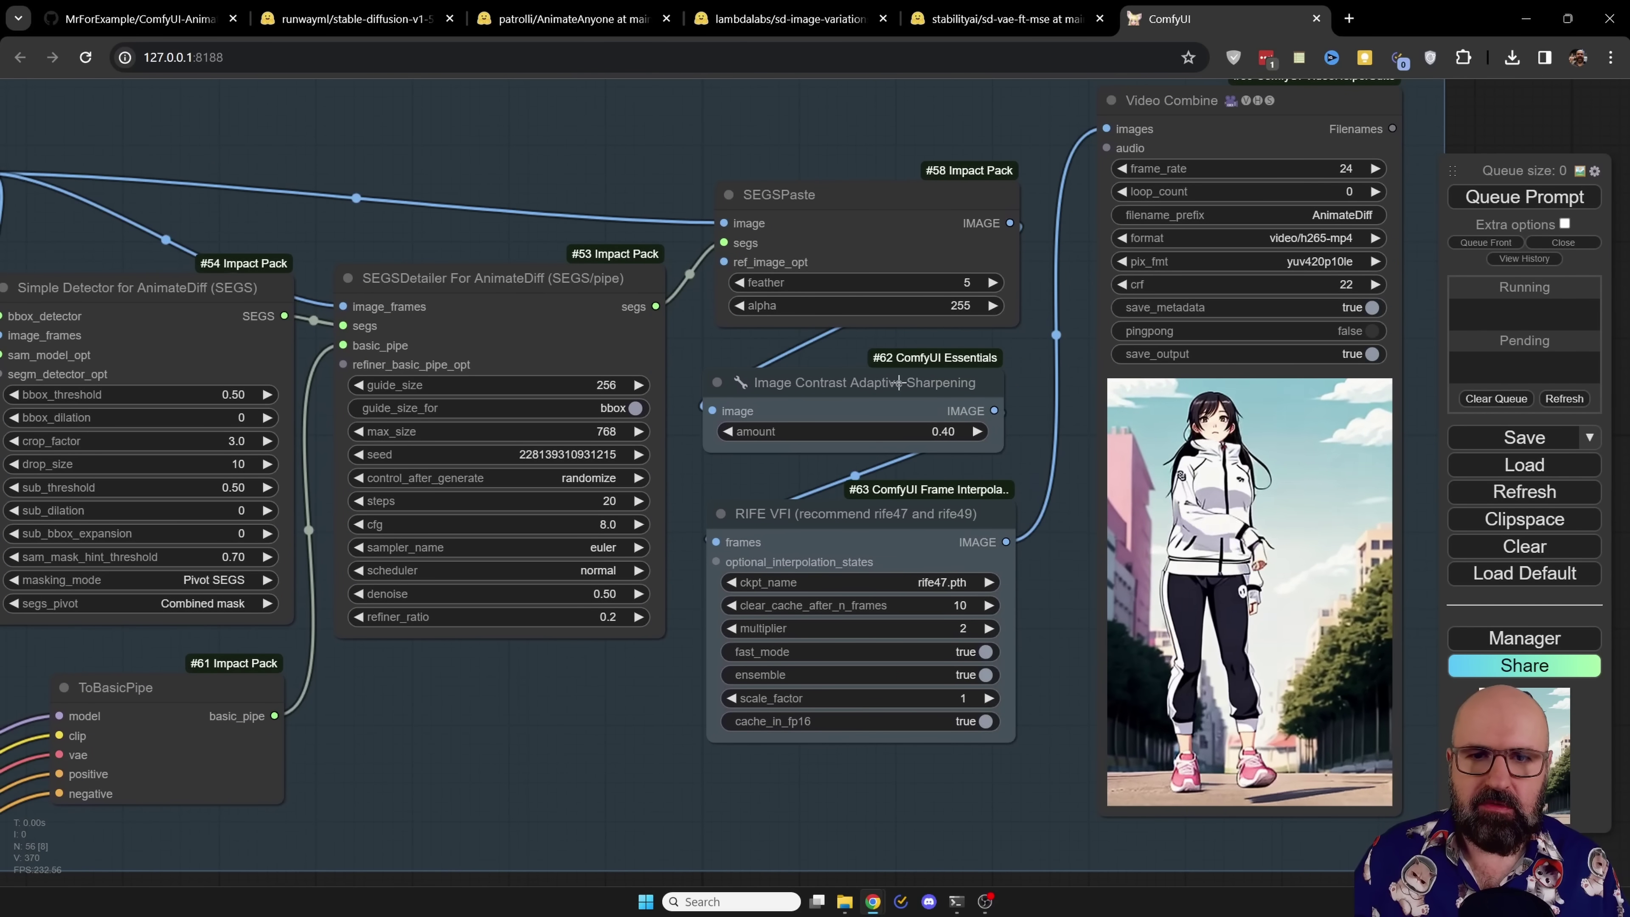
mouse_move(898, 383)
left_mouse_down()
mouse_move(924, 380)
mouse_move(907, 382)
left_mouse_up()
mouse_move(908, 518)
left_mouse_down()
mouse_move(911, 532)
mouse_move(911, 507)
left_mouse_up()
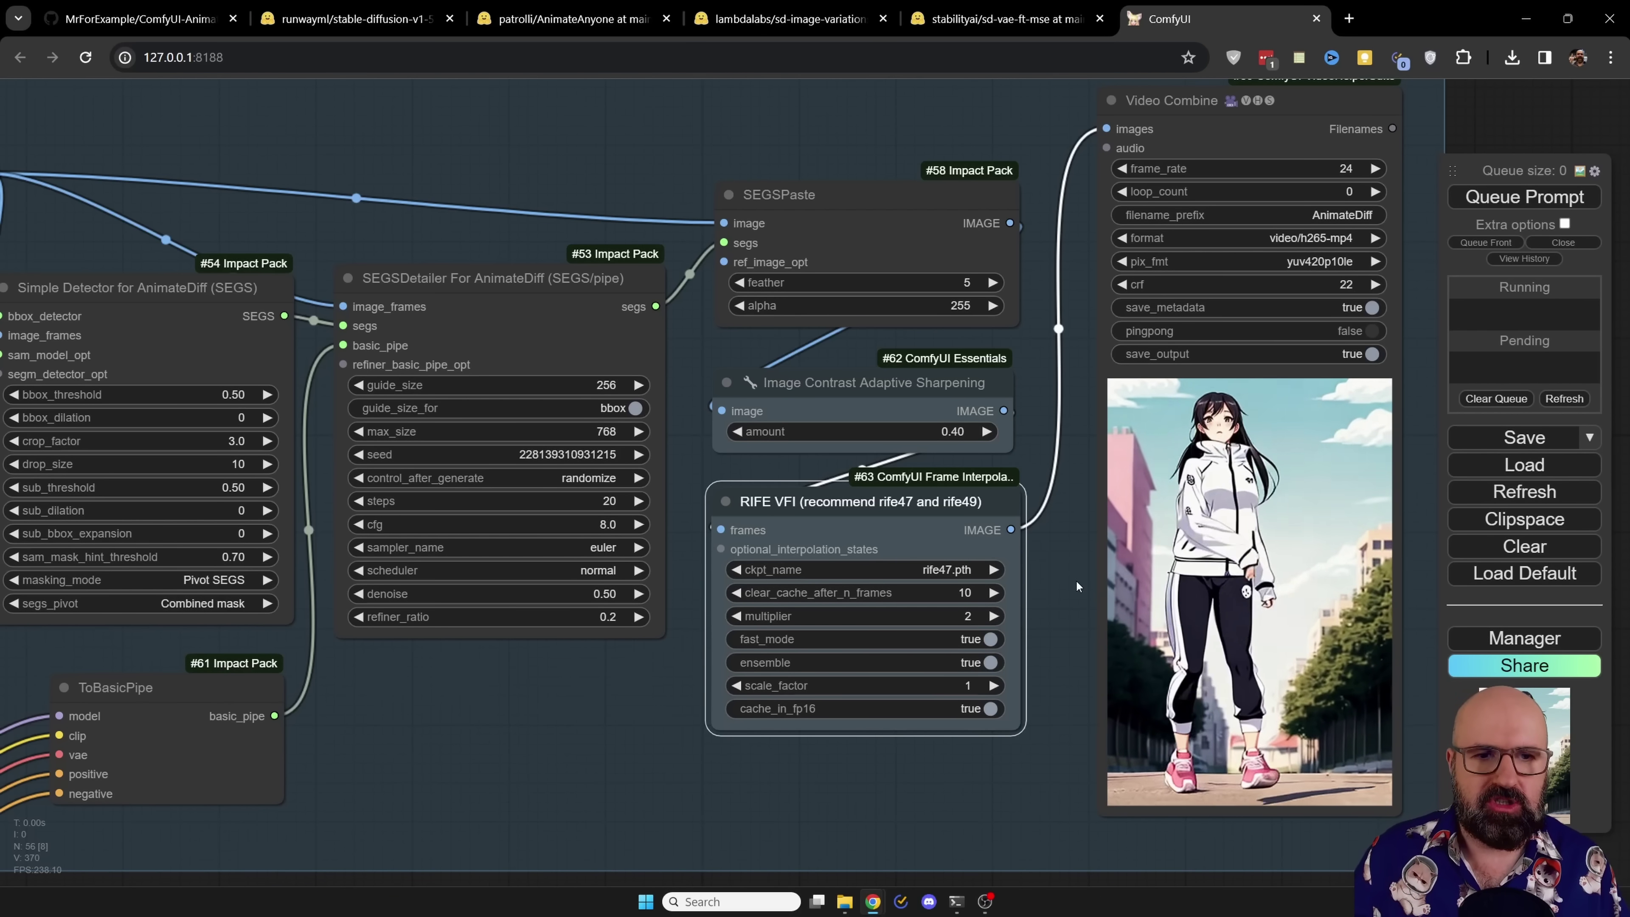
scroll(1262, 450, "up", 1)
left_click_drag(1262, 449, 1260, 437)
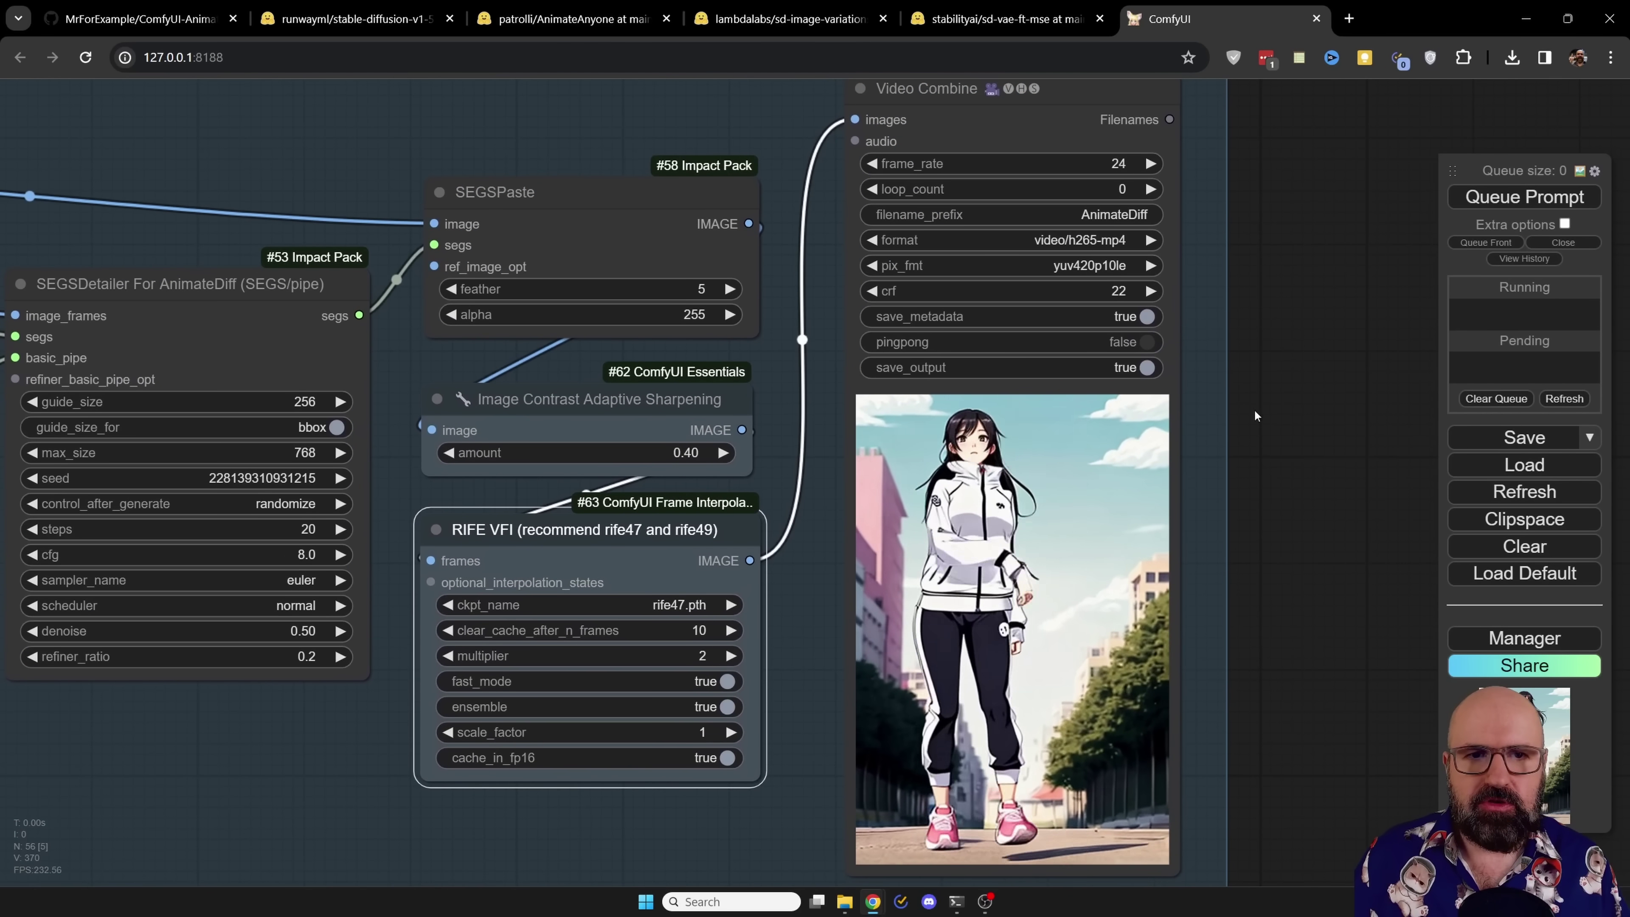